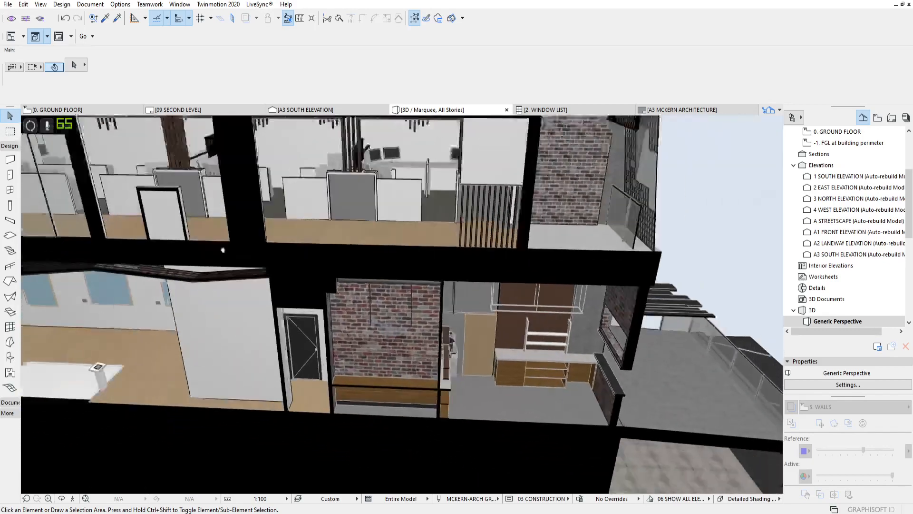
Step: Examine the cut first-floor walls and sliding doors of the sectioned 3D building model
middle_click_drag(387, 326, 436, 322)
left_click(437, 328)
left_click(248, 284)
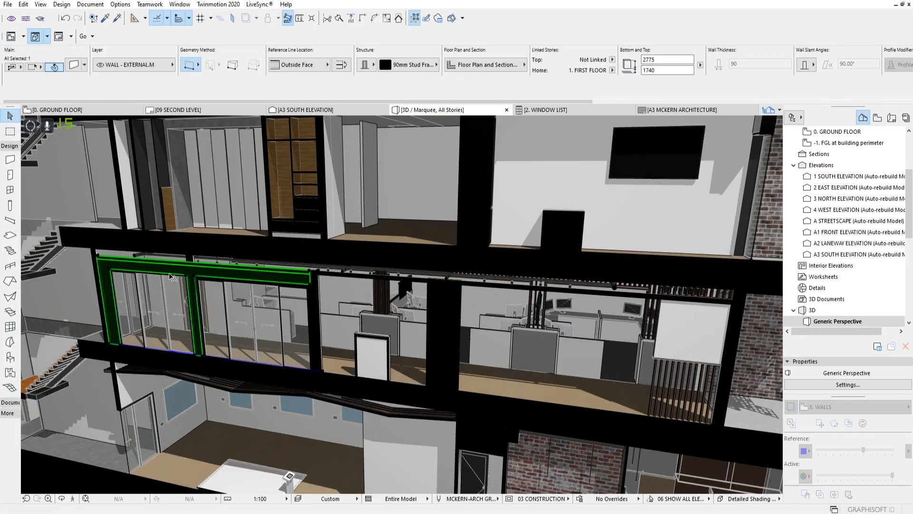
key("Escape")
middle_click_drag(323, 243, 500, 243)
middle_click_drag(200, 285, 390, 306)
left_click(329, 297)
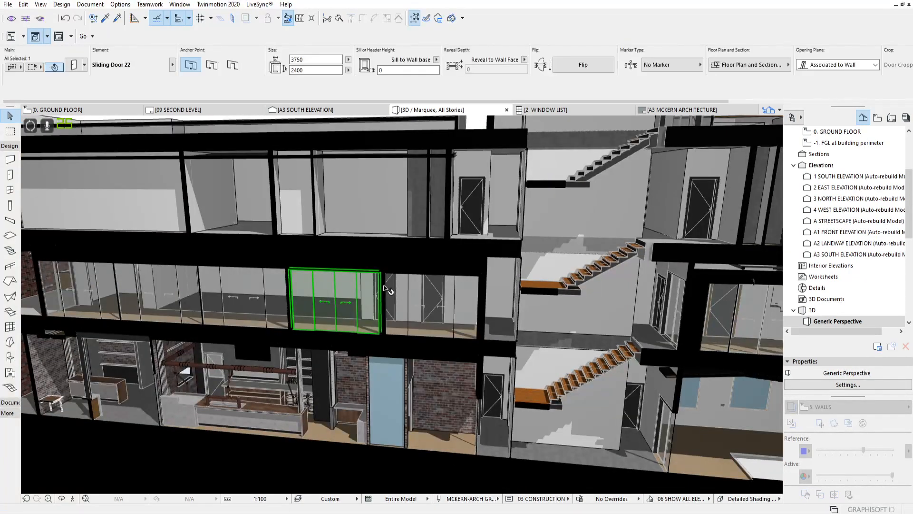
left_click(352, 287)
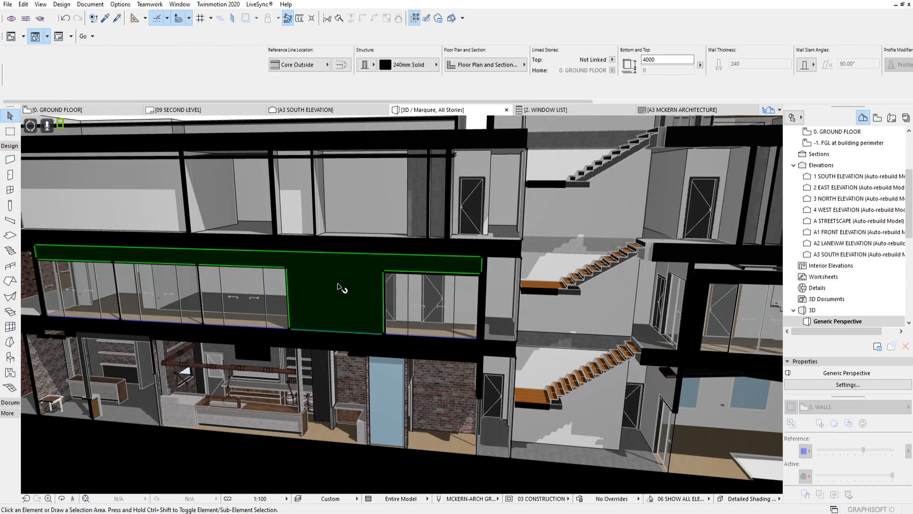
key("Escape")
middle_click_drag(444, 298, 281, 324)
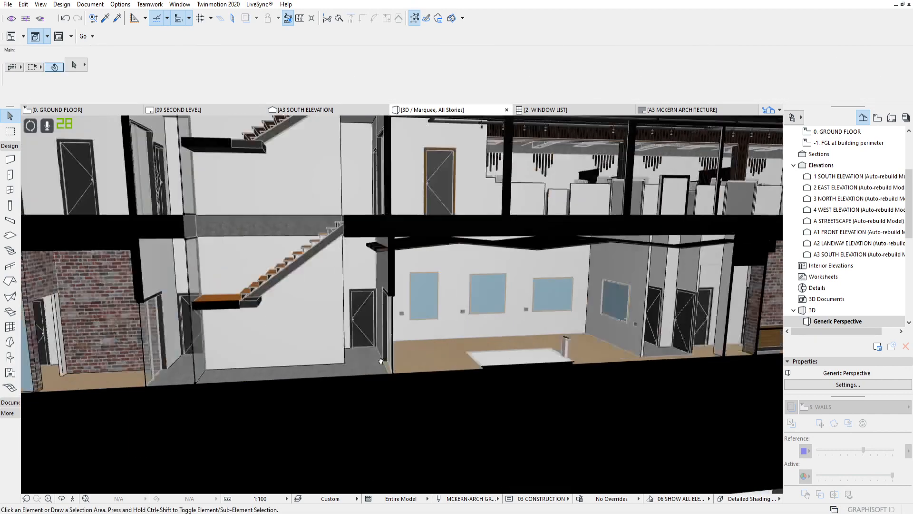
Step: Examine the ground-floor interiors in the sectioned model, including the stairwell, gallery room and bar counter
middle_click_drag(381, 361, 545, 261)
scroll(545, 261, "up", 6)
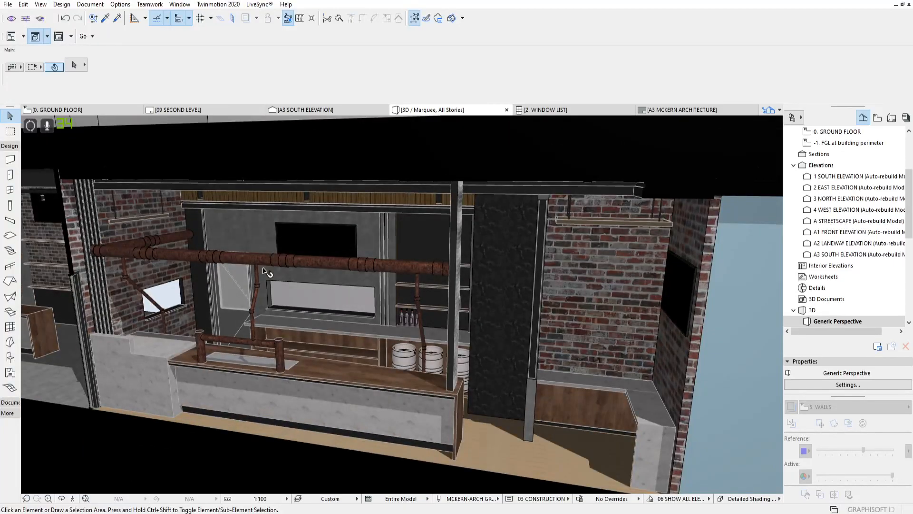
scroll(432, 274, "down", 5)
middle_click_drag(442, 276, 420, 315)
scroll(434, 282, "up", 4)
middle_click_drag(452, 404, 367, 334, "shift")
scroll(352, 340, "down", 3)
middle_click_drag(328, 347, 391, 209)
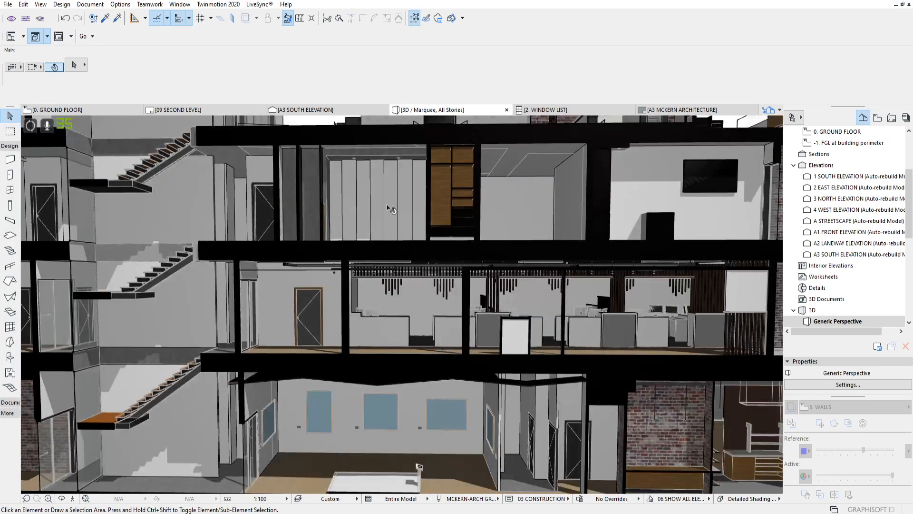
Step: Inspect the full building section across all storeys, from the central stairwell to the street-side end
scroll(477, 224, "down", 3)
middle_click_drag(477, 223, 580, 257)
middle_click_drag(475, 304, 389, 286, "shift")
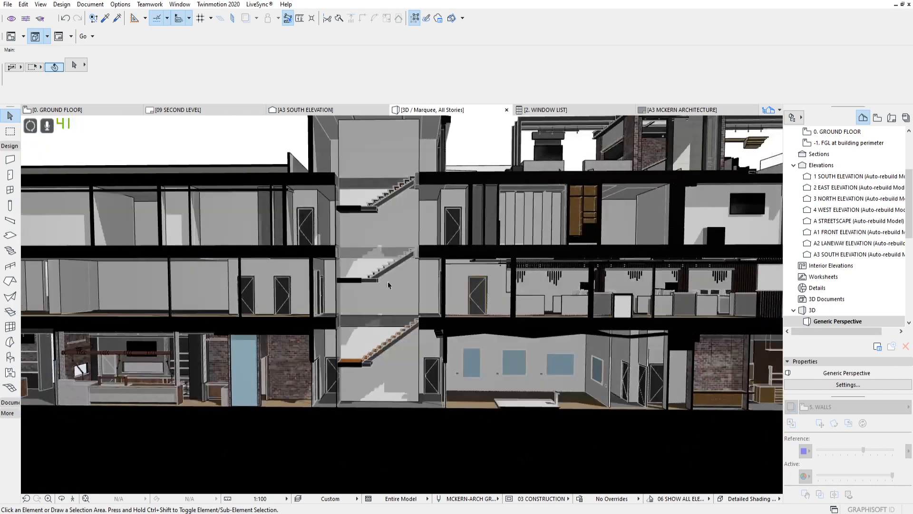
middle_click_drag(239, 234, 383, 247)
middle_click_drag(383, 247, 439, 281, "shift")
middle_click_drag(533, 289, 351, 263)
scroll(457, 266, "up", 3)
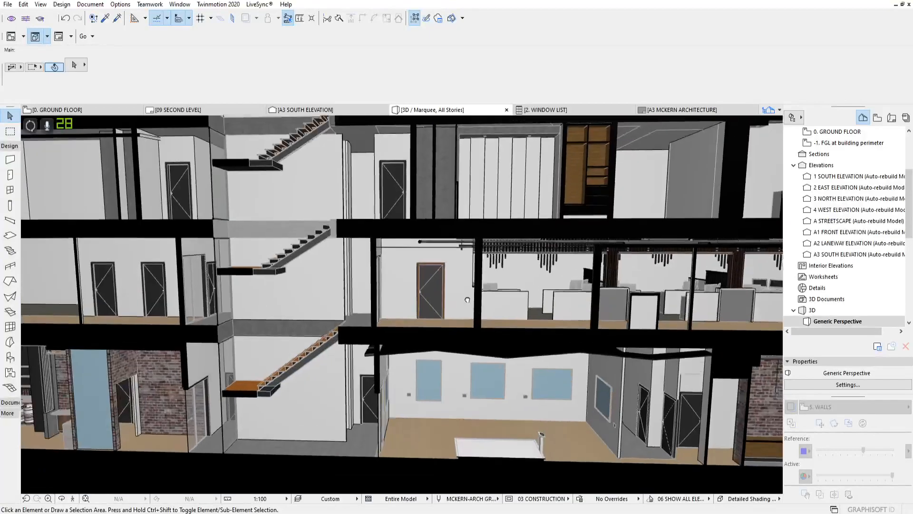
middle_click_drag(467, 299, 536, 299, "shift")
scroll(550, 317, "down", 3)
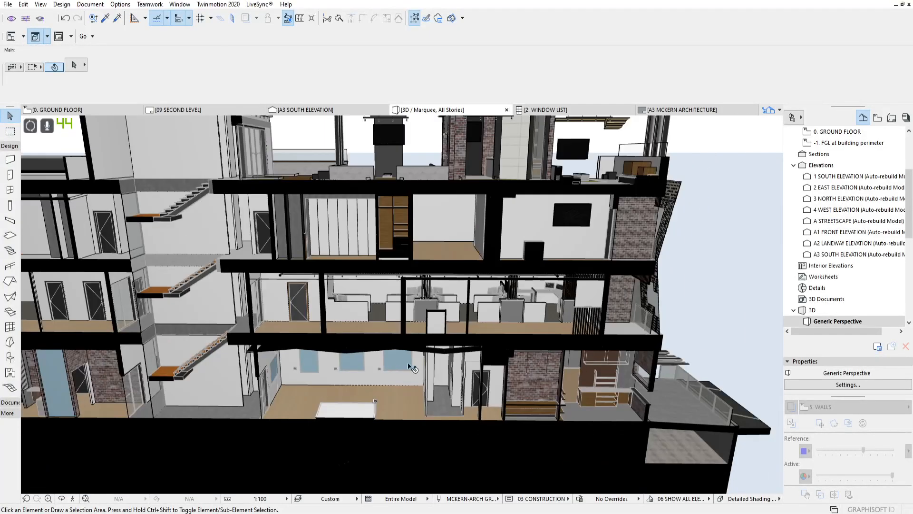
middle_click_drag(380, 354, 573, 379)
scroll(573, 379, "down", 1)
middle_click_drag(480, 323, 401, 339, "shift")
scroll(467, 302, "down", 2)
scroll(509, 333, "up", 5)
scroll(428, 334, "down", 1)
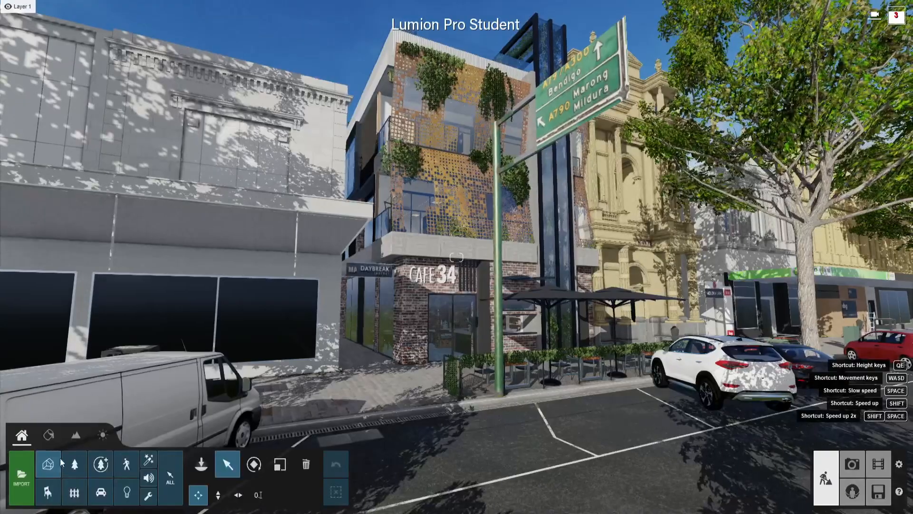
left_click(394, 198)
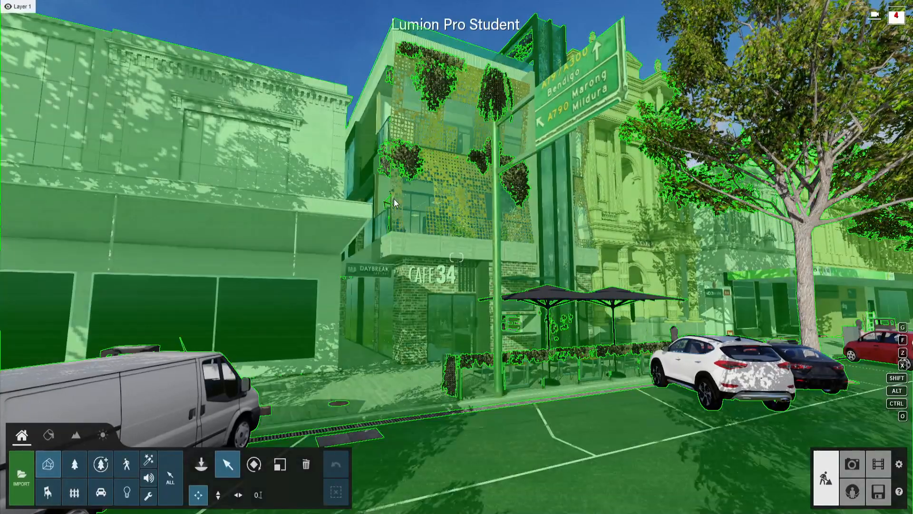
left_click(346, 18)
mouse_move(347, 16)
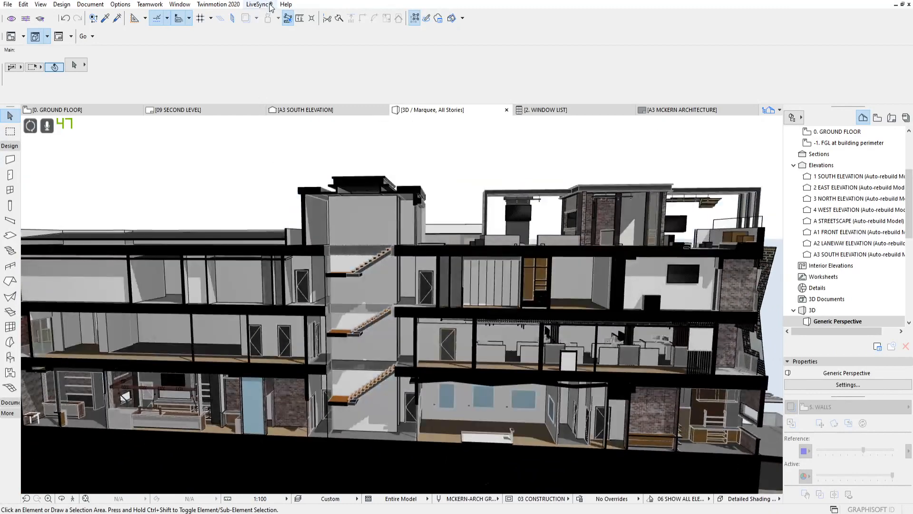
Step: Switch back to Archicad and review the LiveSync commands for linking the sectioned model to Lumion
left_click(259, 5)
left_click(425, 99)
middle_click_drag(480, 257, 553, 219)
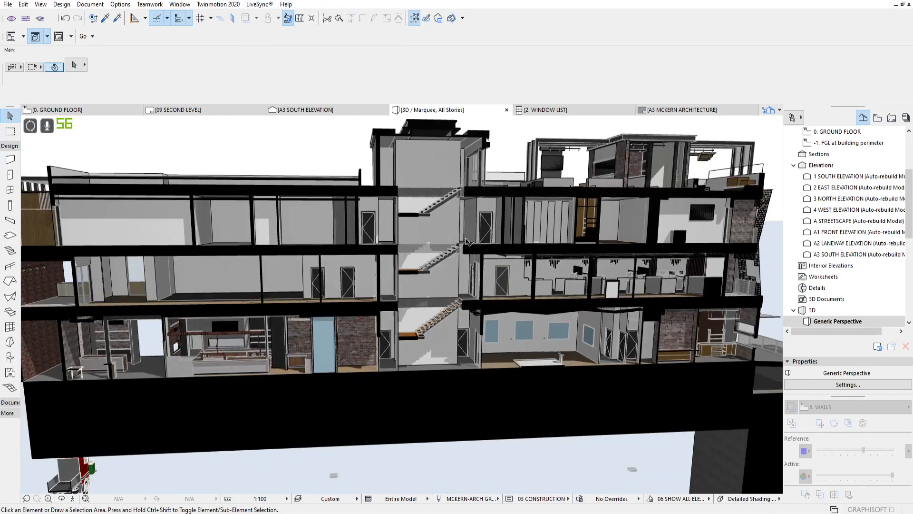
left_click(268, 5)
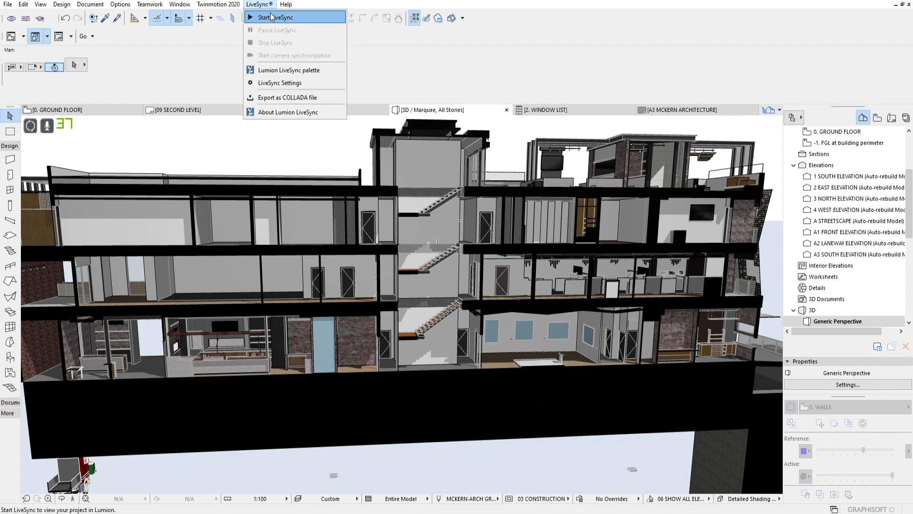
left_click(452, 281)
scroll(452, 282, "down", 3)
middle_click_drag(452, 282, 367, 385, "shift")
middle_click_drag(286, 317, 367, 305, "shift")
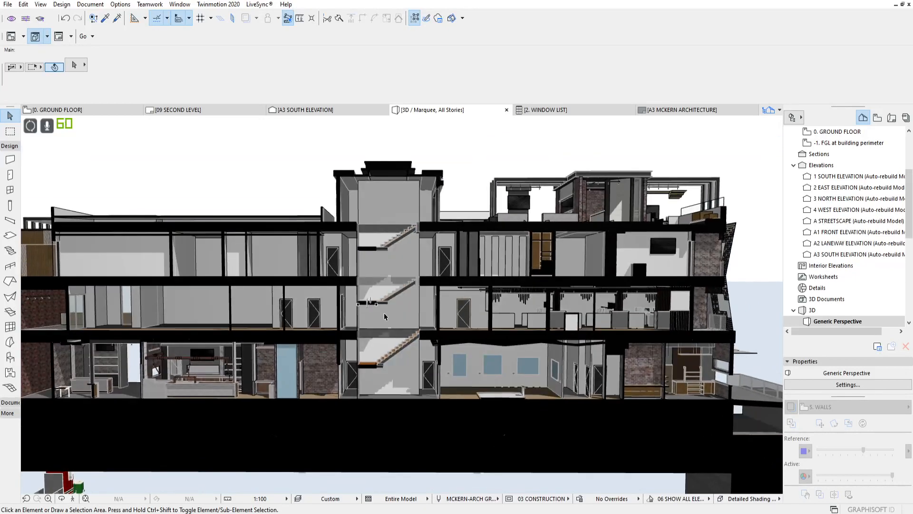
middle_click_drag(349, 351, 390, 336, "shift")
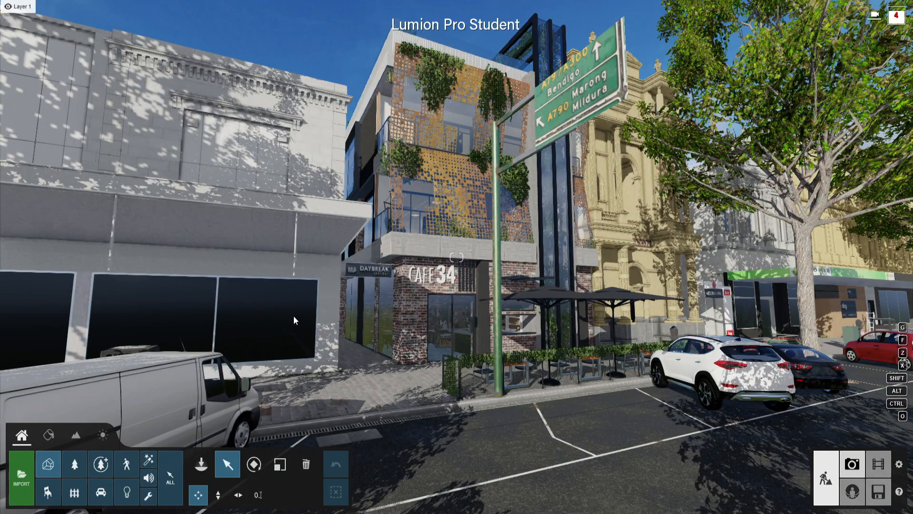
Step: Switch to Lumion's Photo mode, choose empty photo slot 32 and move the camera beside the building's ivy-covered brick side wall
left_click(859, 467)
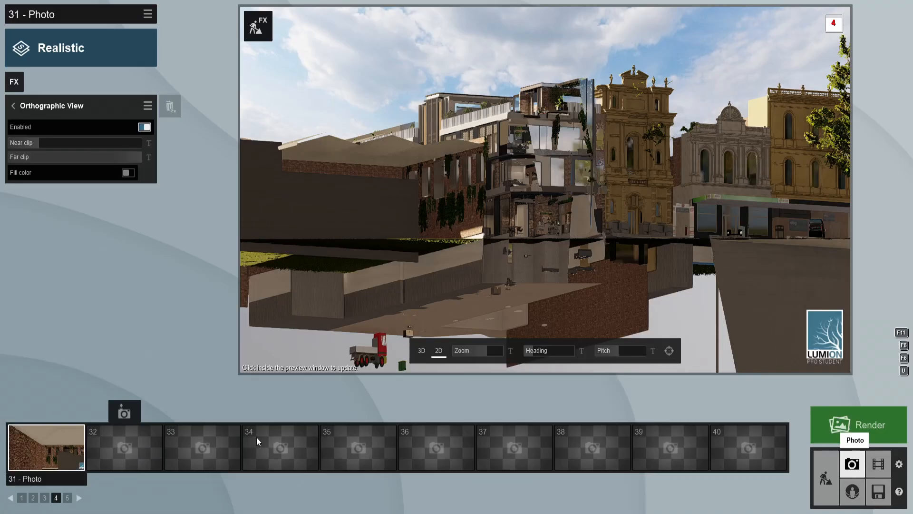
left_click(93, 443)
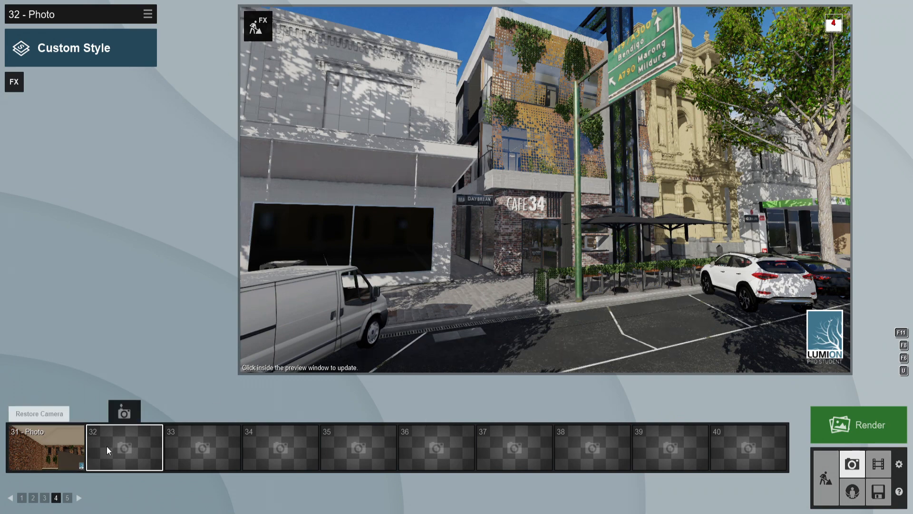
right_click_drag(476, 262, 477, 258)
key("w")
key("w")
key("a")
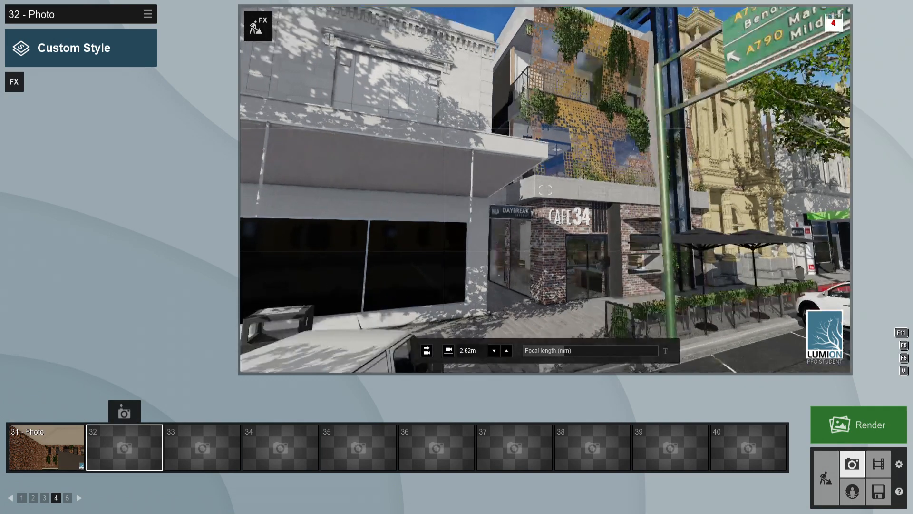
key("w")
key("a")
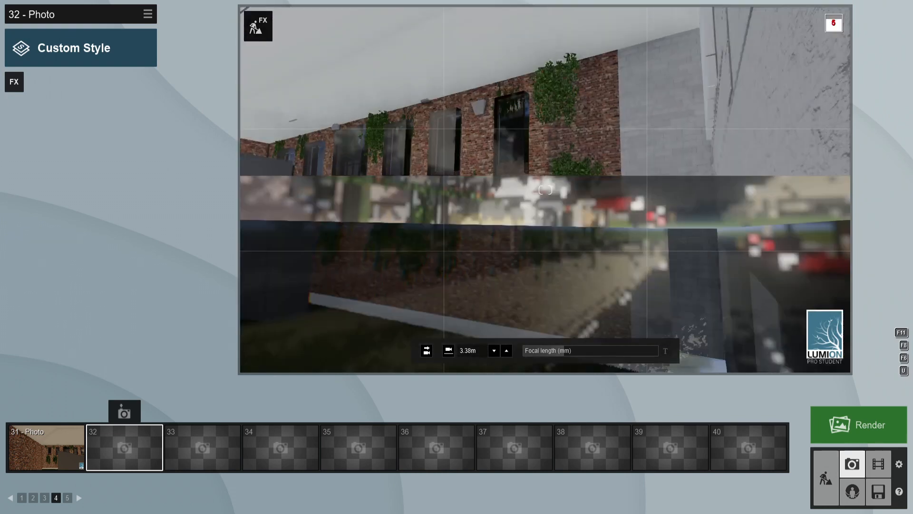
key("w")
right_click_drag(477, 258, 423, 257)
key("a")
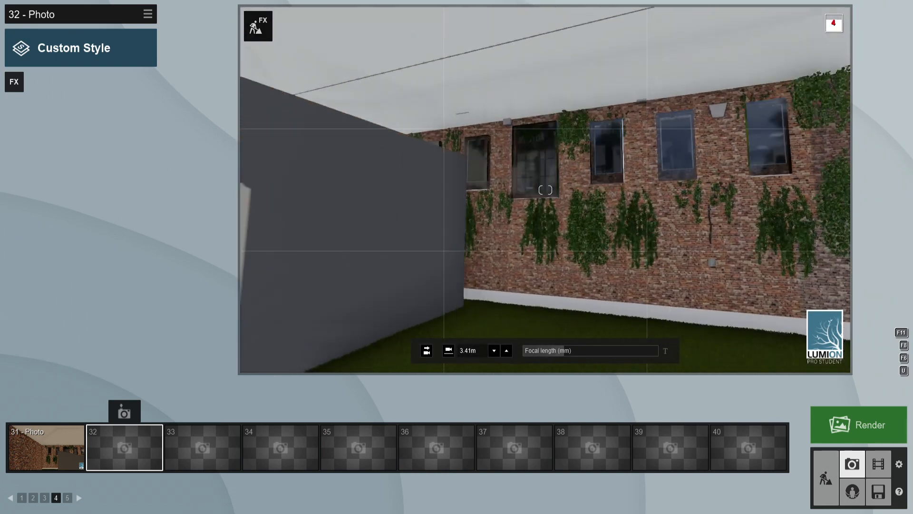
key("a")
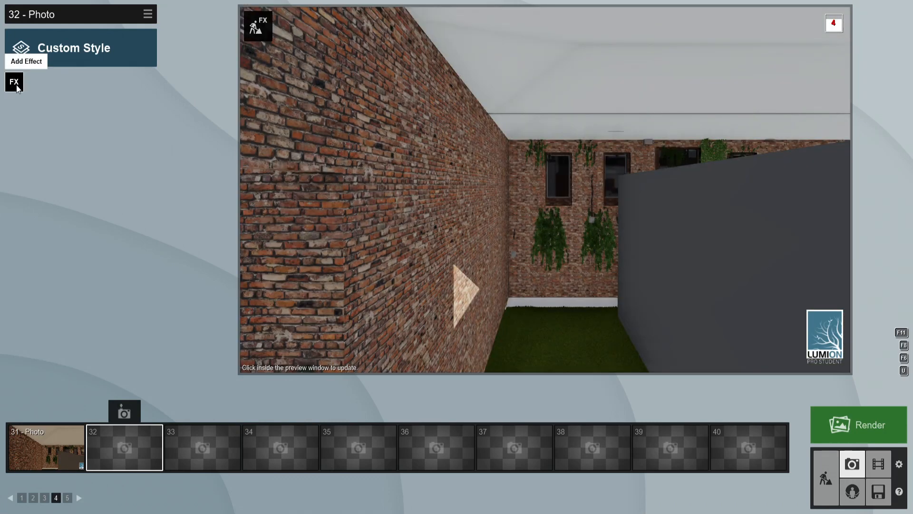
Step: Add the Orthographic View camera effect to photo 32 and enable it
left_click(15, 85)
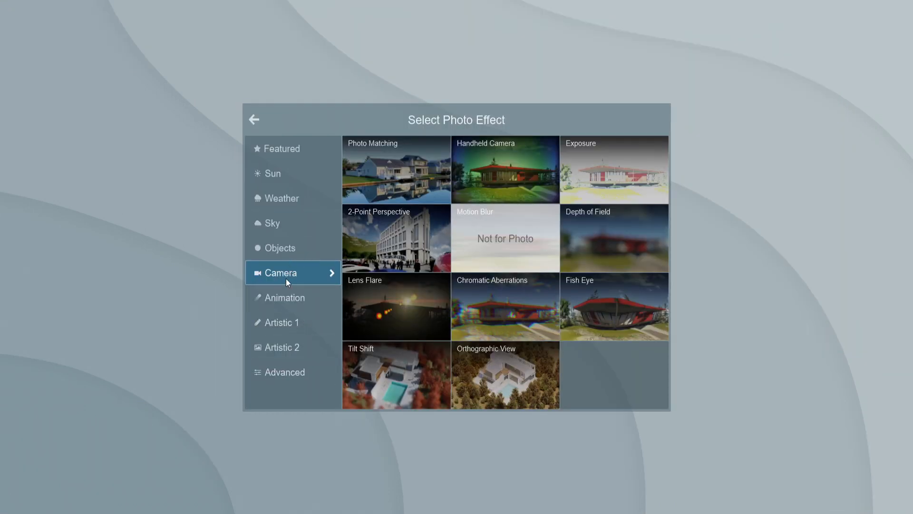
left_click(492, 381)
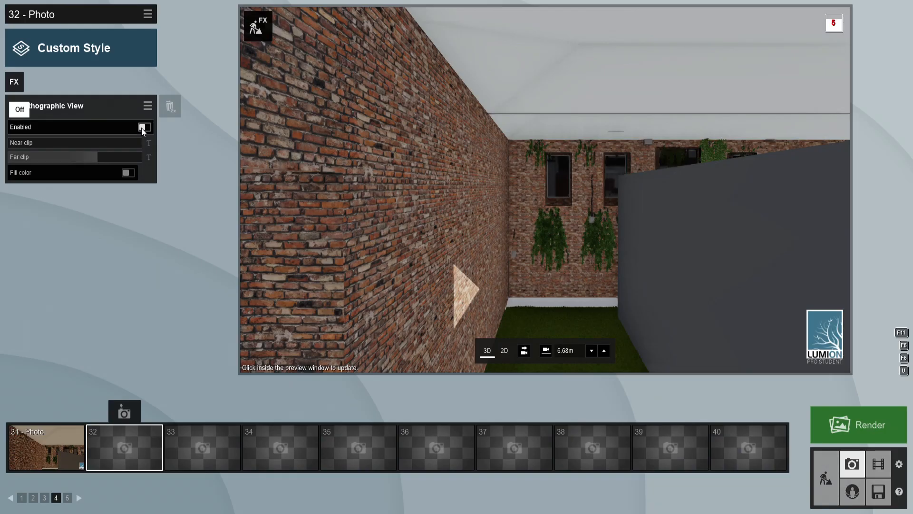
left_click(143, 127)
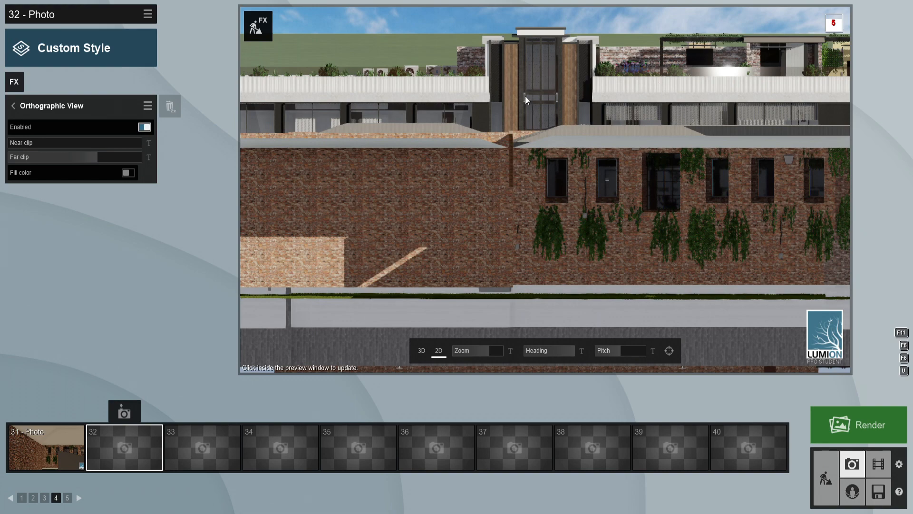
Step: Adjust the orthographic view's near clip to cut through the building's stairwell and rooms, and check its zoom setting
left_click_drag(45, 141, 11, 147)
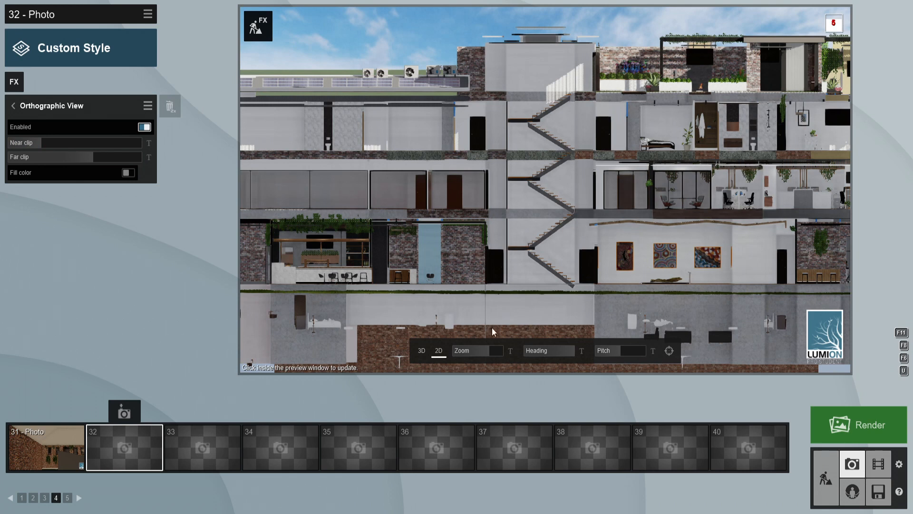
mouse_move(486, 354)
left_click_drag(488, 352, 487, 350)
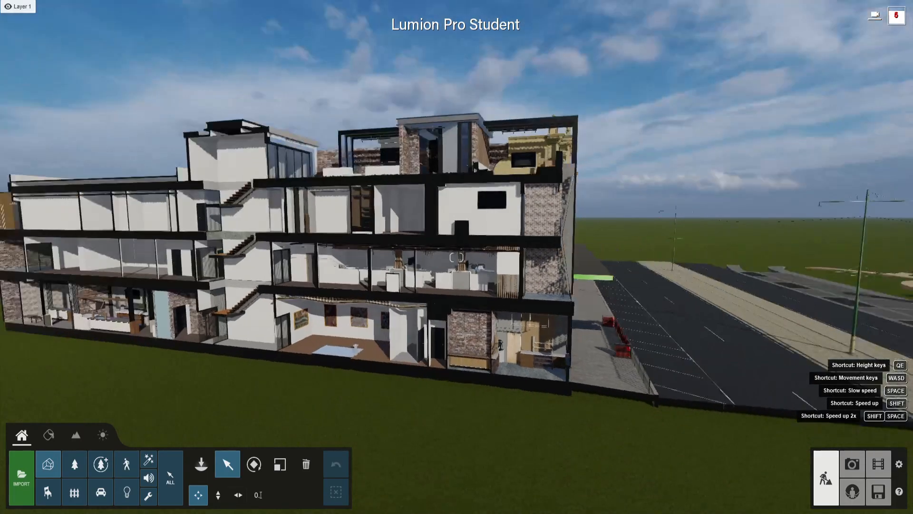
Step: Fly around the cut-open building in Build mode, viewing the section frontally and from its street-side corner
key("a")
key("w")
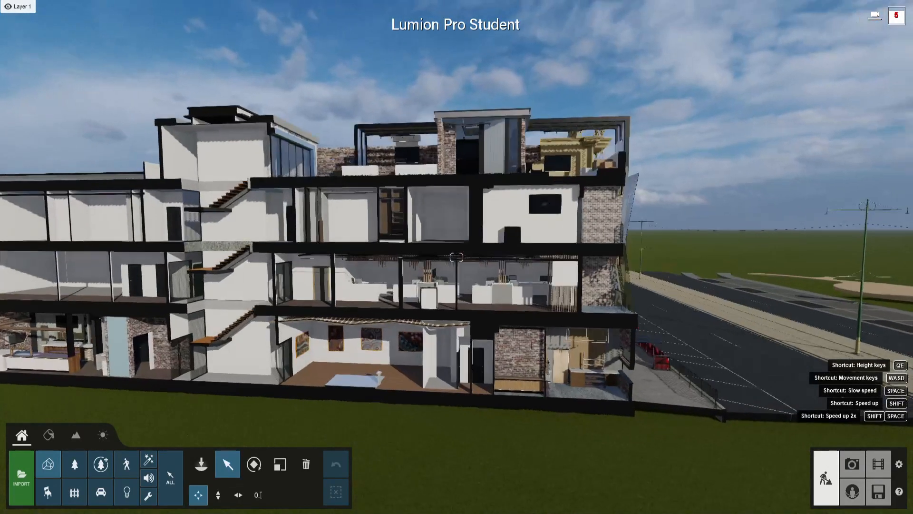
key("a")
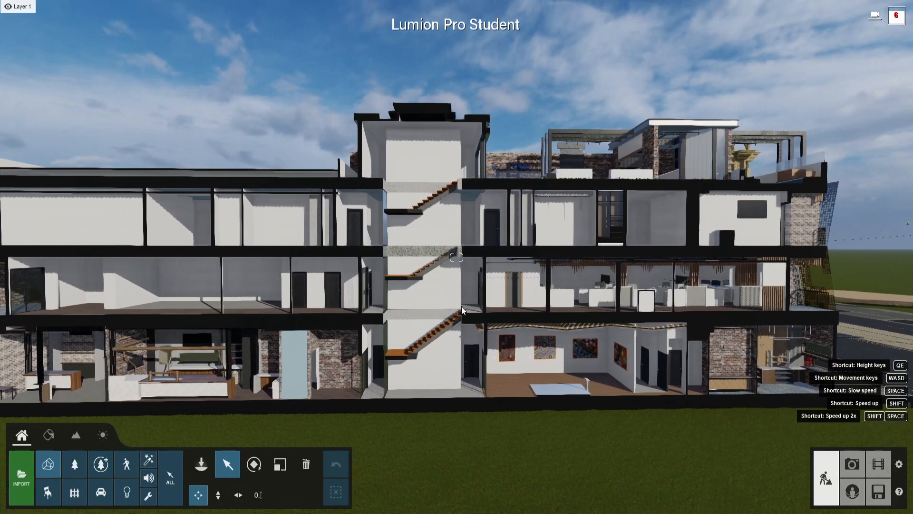
right_click_drag(412, 325, 305, 328)
key("w")
key("s")
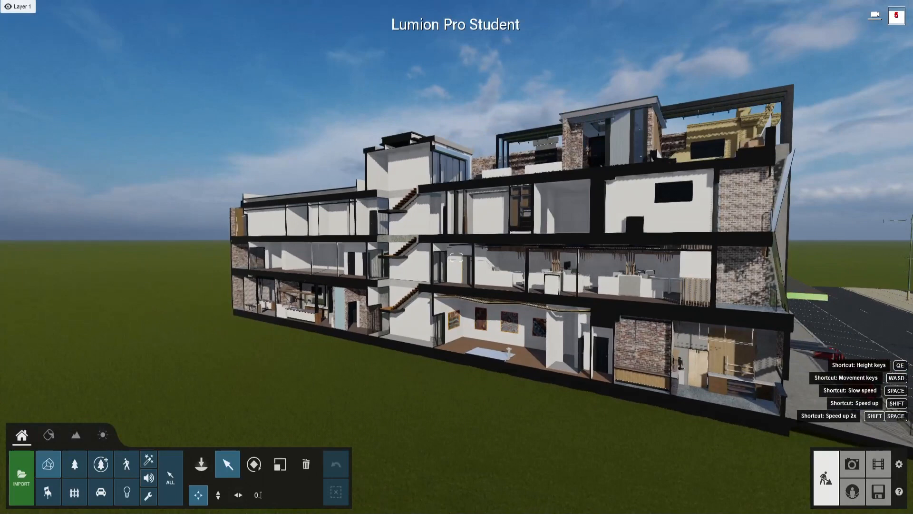
key("d")
right_click_drag(452, 463, 427, 471)
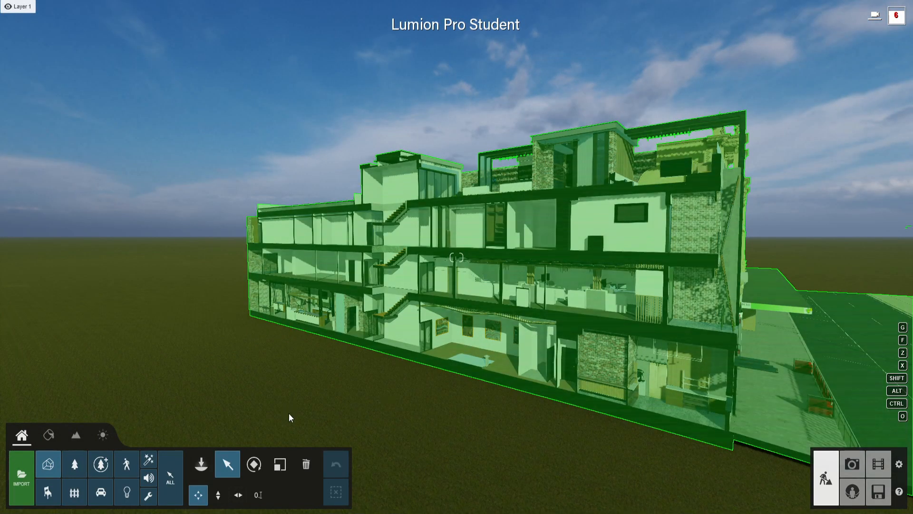
Step: Frame the whole cut-open building at an angle from its street-side corner and bring that view into Photo mode for photo 32
right_click_drag(547, 430, 494, 454)
key("s")
key("w")
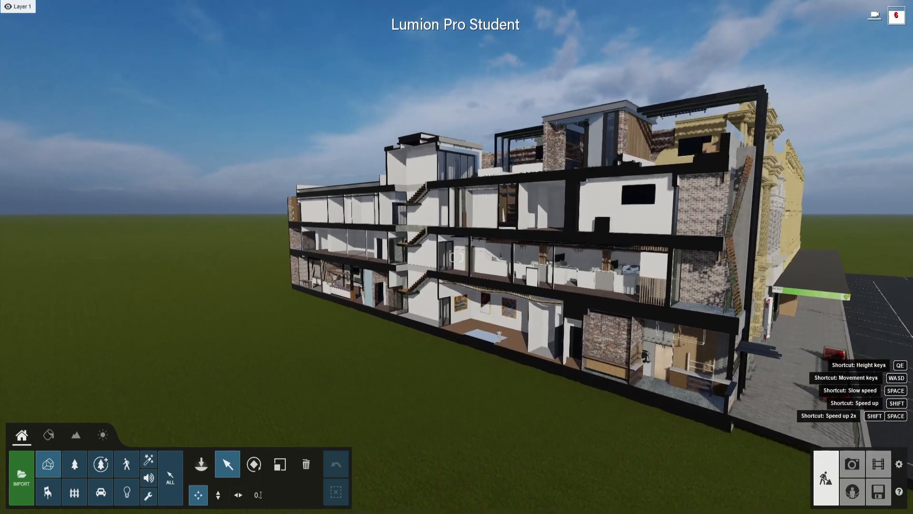
right_click_drag(682, 447, 724, 424)
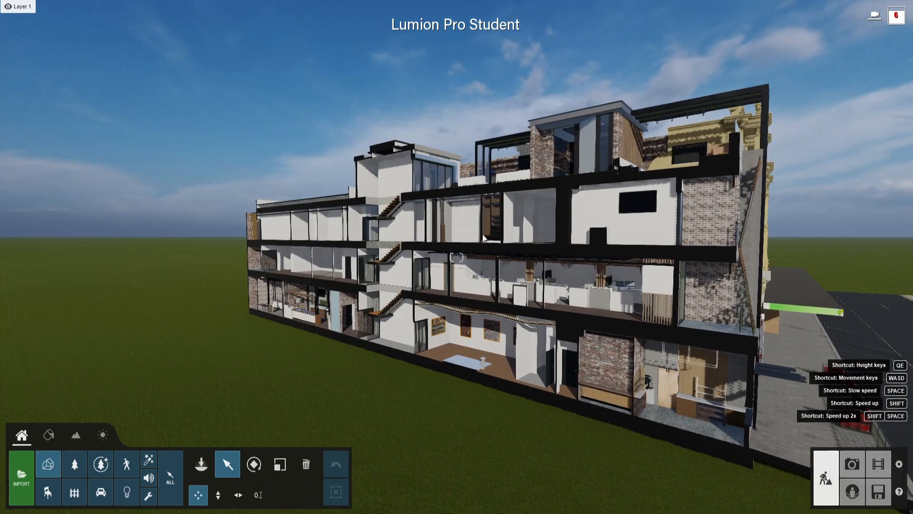
left_click(852, 464)
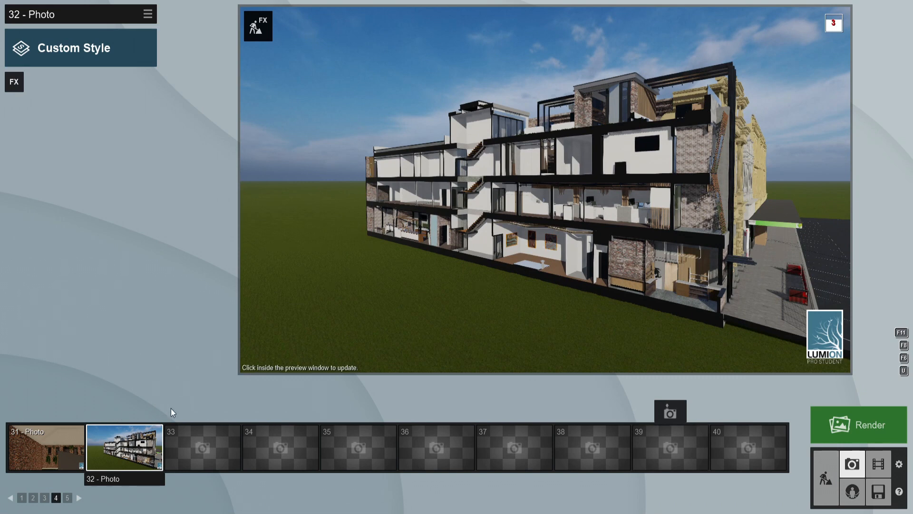
mouse_move(110, 435)
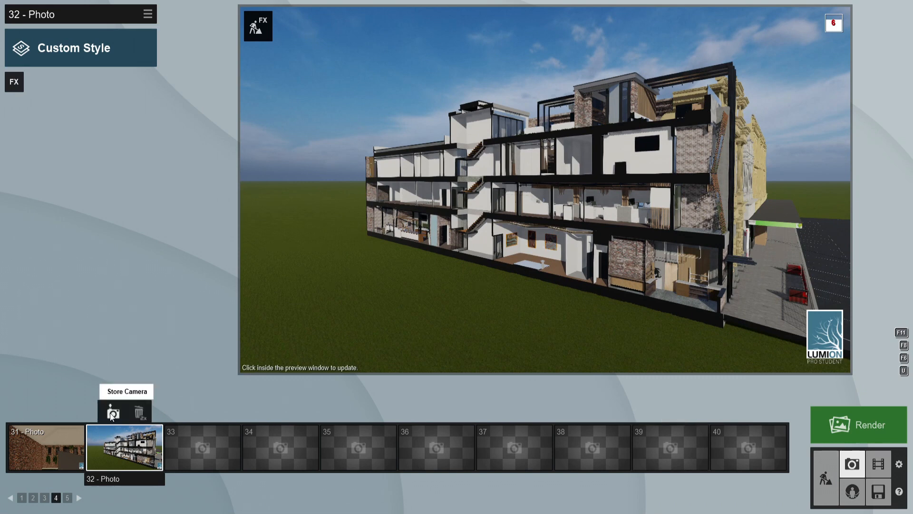
Step: Store the current angled section view in photos 32, 33 and 34
left_click(112, 413)
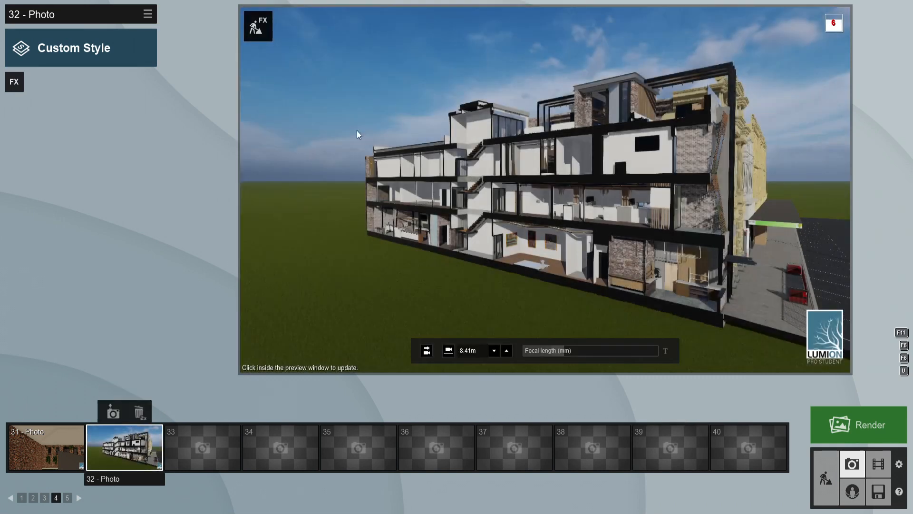
mouse_move(207, 453)
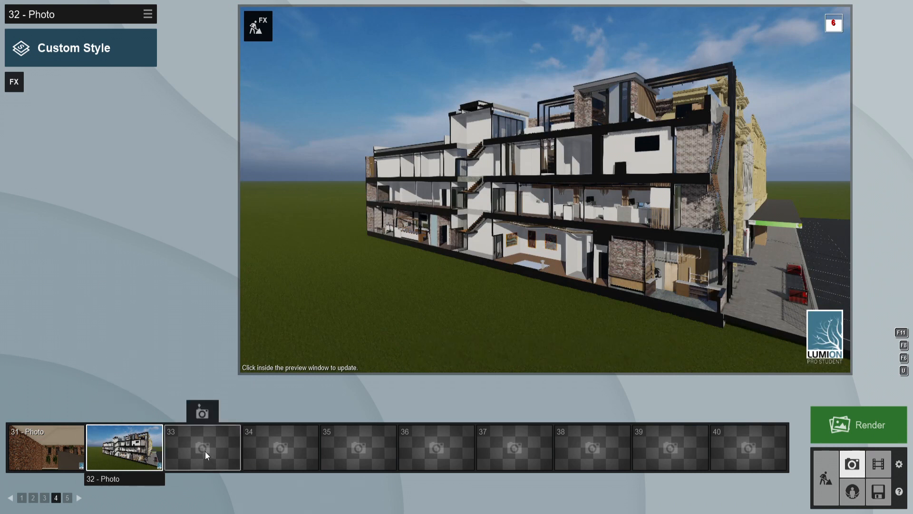
left_click(199, 413)
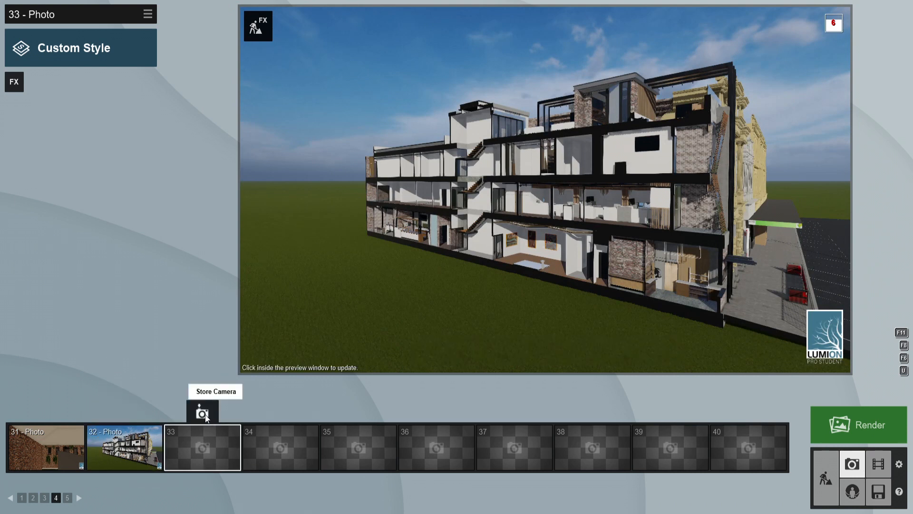
Step: Add the Styrofoam artistic effect to photo 32
mouse_move(129, 448)
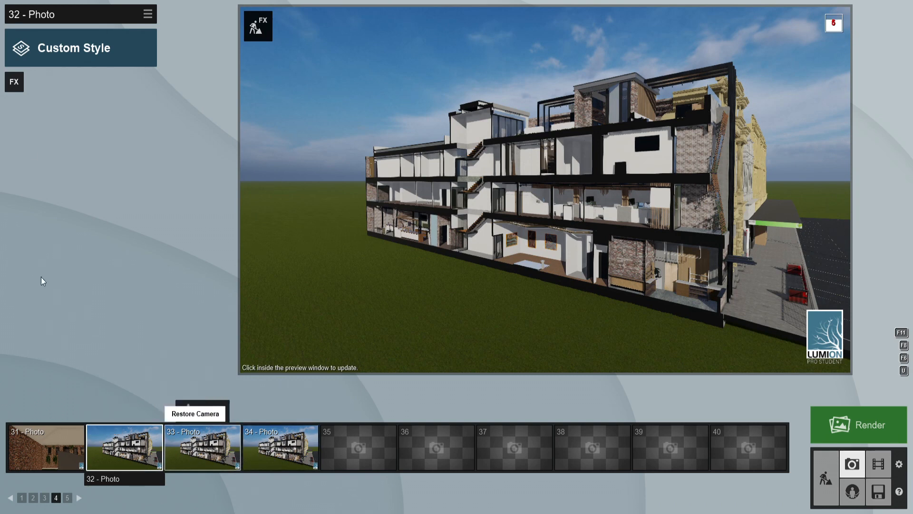
left_click(14, 82)
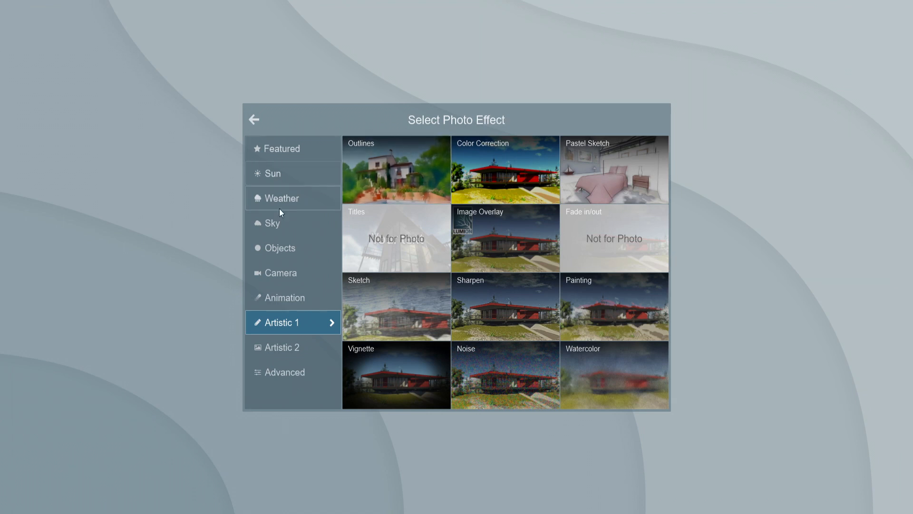
left_click(281, 275)
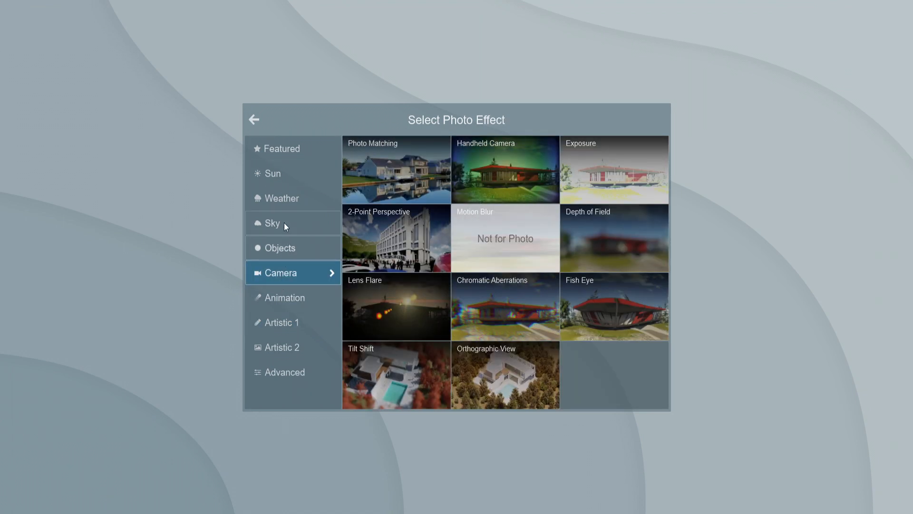
left_click(278, 338)
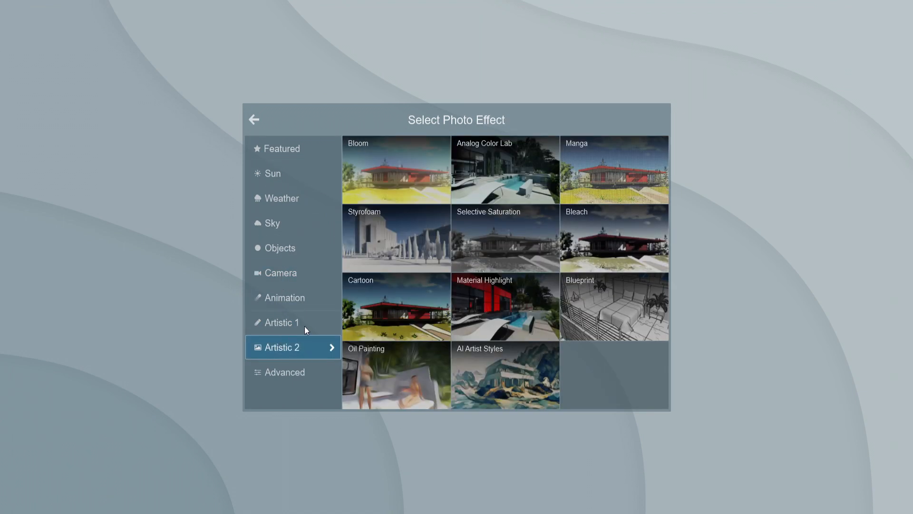
left_click(393, 237)
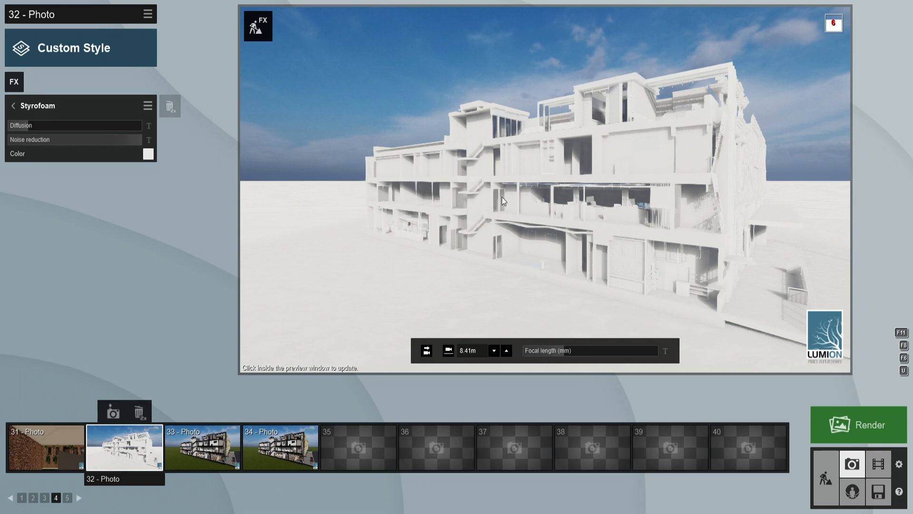
Step: Set photo 32's Styrofoam diffusion to about 0.2 and its colour to pale turquoise
mouse_move(32, 125)
left_mouse_down()
mouse_move(97, 122)
mouse_move(36, 122)
left_mouse_up()
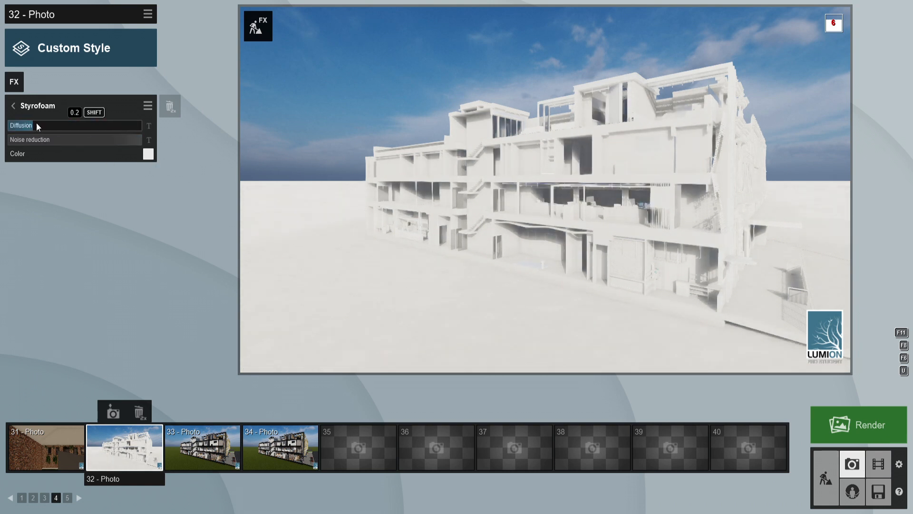
left_click(149, 154)
left_click_drag(247, 125, 247, 134)
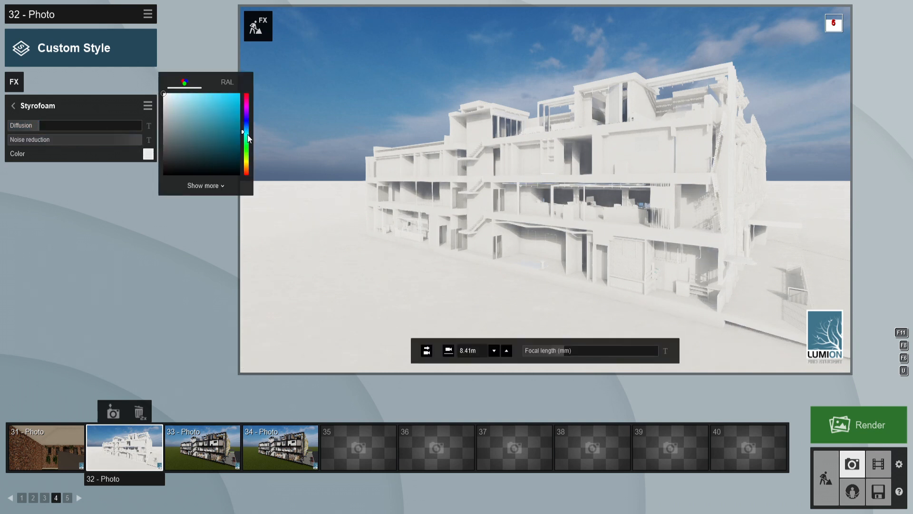
left_click(198, 101)
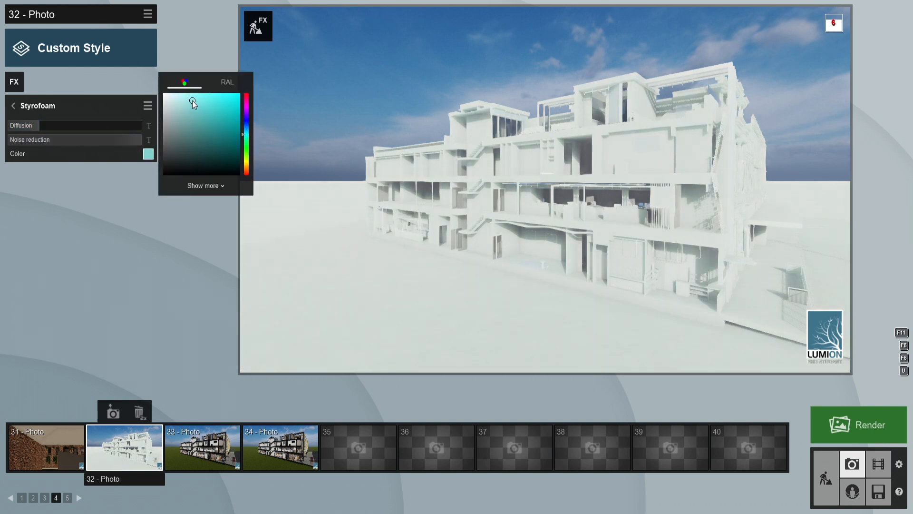
Step: Apply the Realistic style to photo 33
left_click(176, 451)
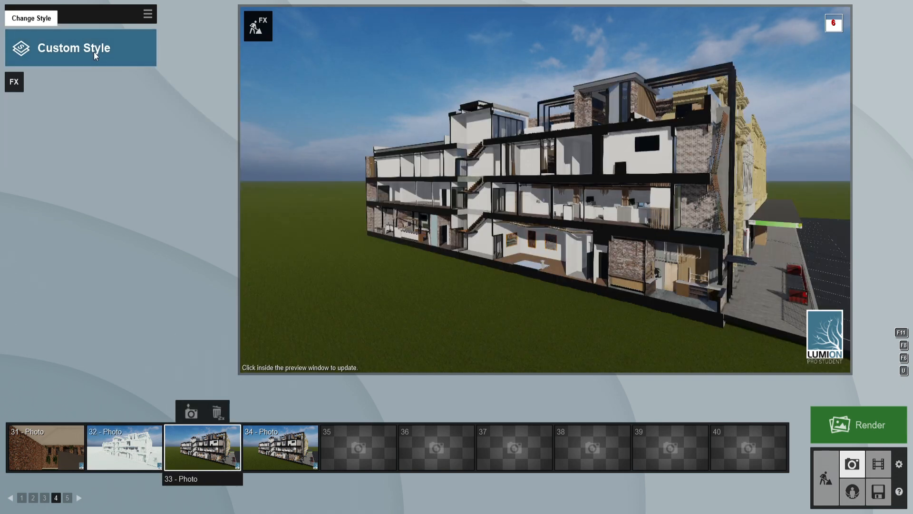
left_click(94, 52)
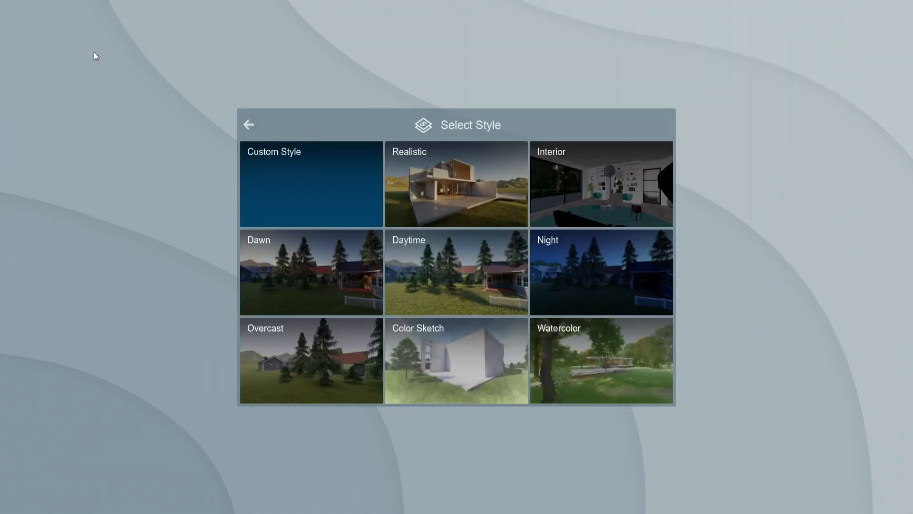
left_click(447, 187)
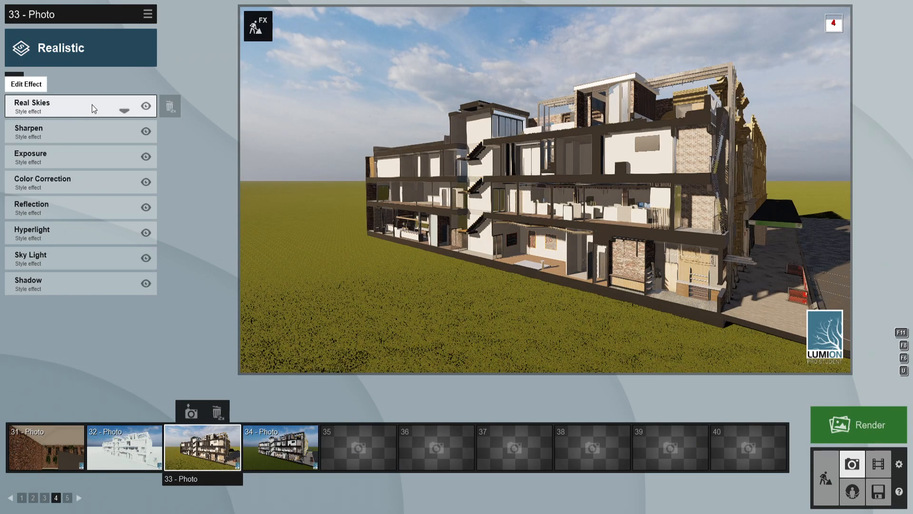
Step: Give photo 33 an evening real sky with a heading of -57.9° and refresh the preview
left_click(93, 105)
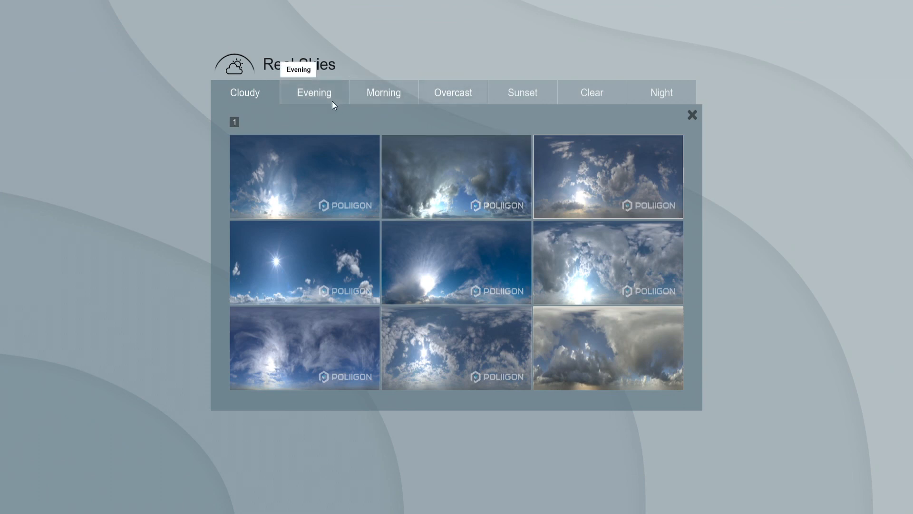
left_click(332, 100)
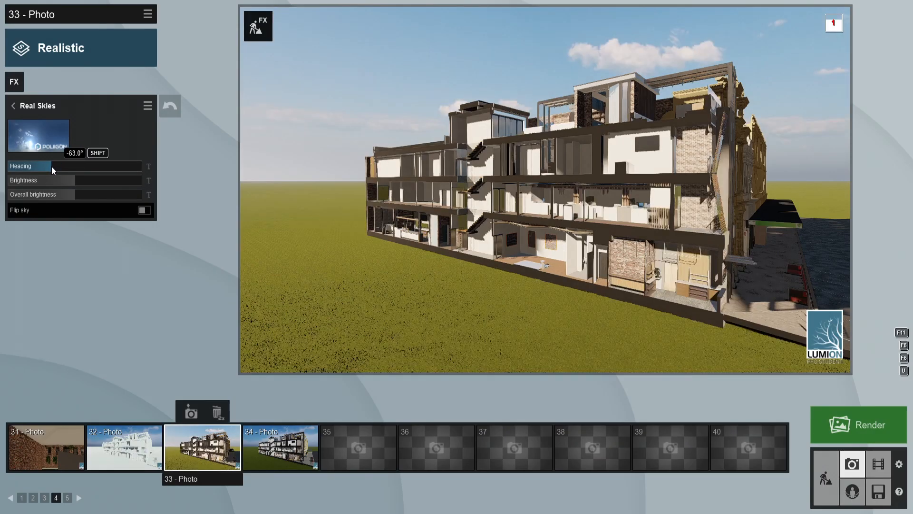
left_click_drag(52, 166, 54, 166)
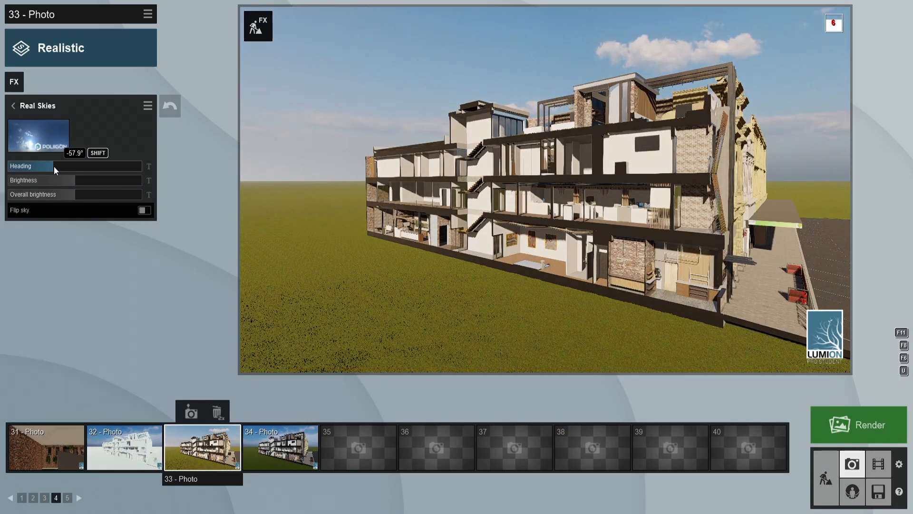
left_click(607, 181)
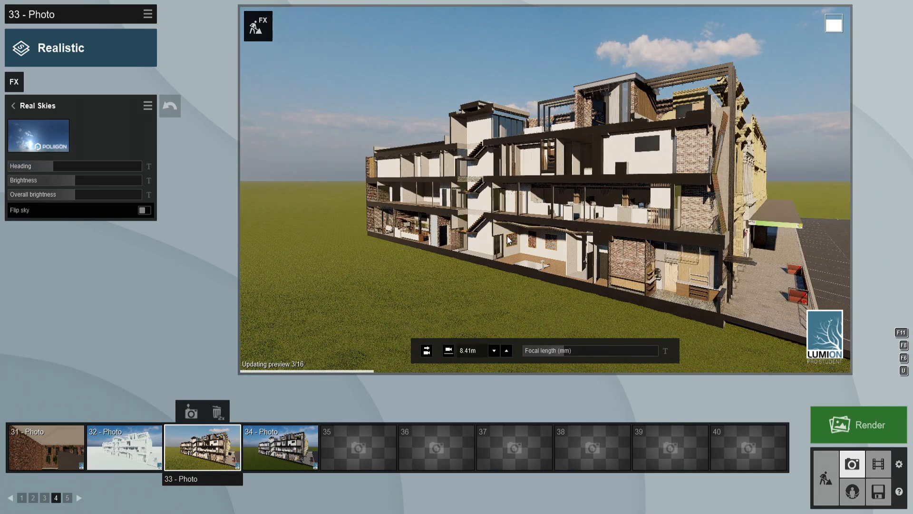
Step: Compare the unstyled, Styrofoam and Realistic versions in photos 34, 32 and 33, and view the rendered section images
left_click(281, 447)
left_click(127, 452)
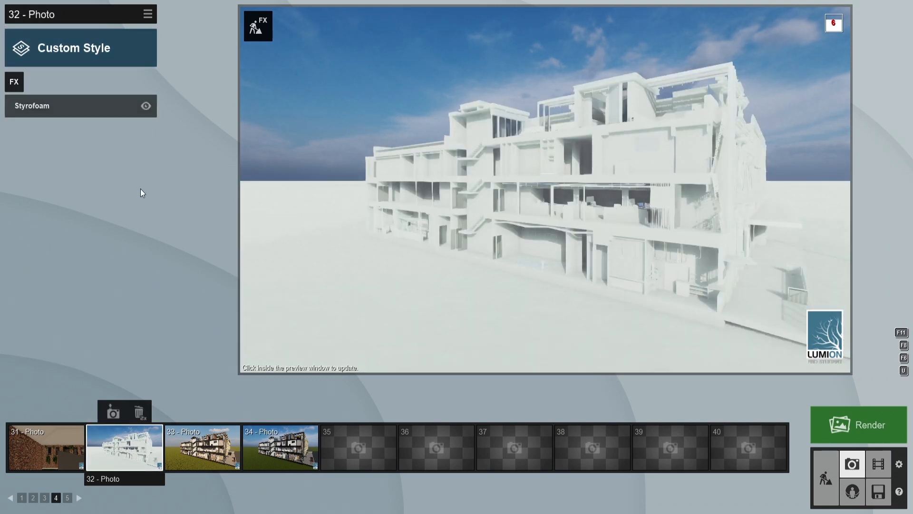
left_click(219, 450)
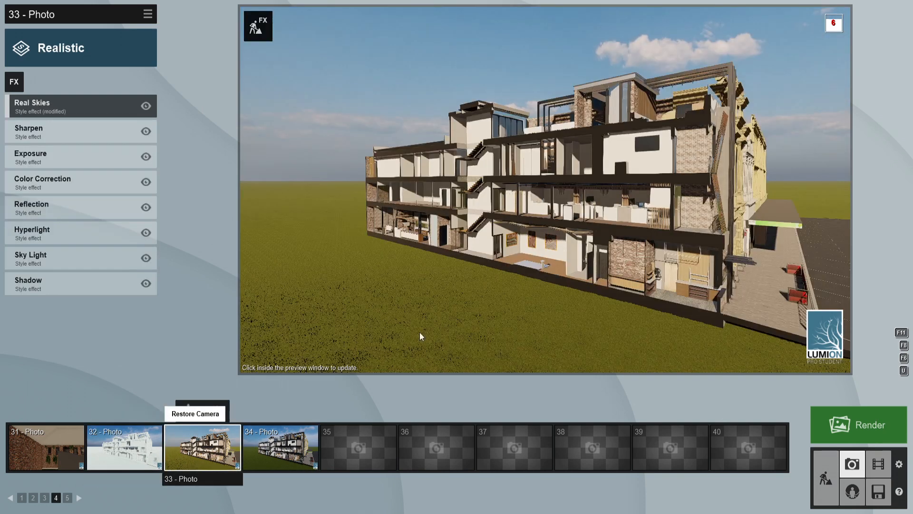
left_click(132, 446)
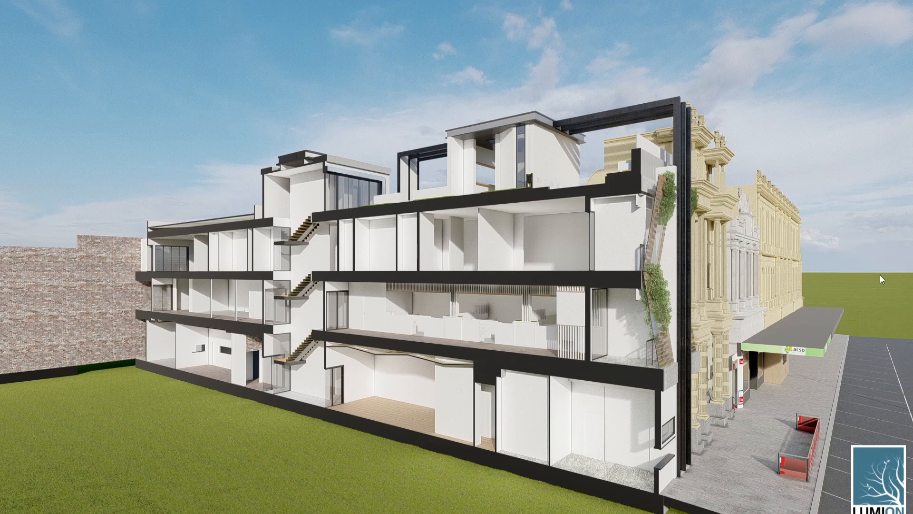
left_click(897, 265)
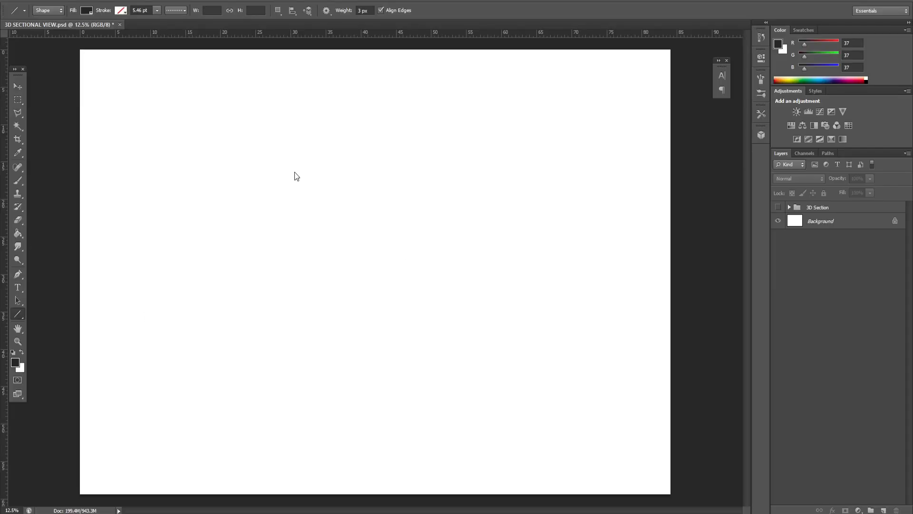
Step: In Photoshop, place the render "3d sectional view_6 - Photo" into the 3D SECTIONAL VIEW.psd document at its default size
left_click(32, 1)
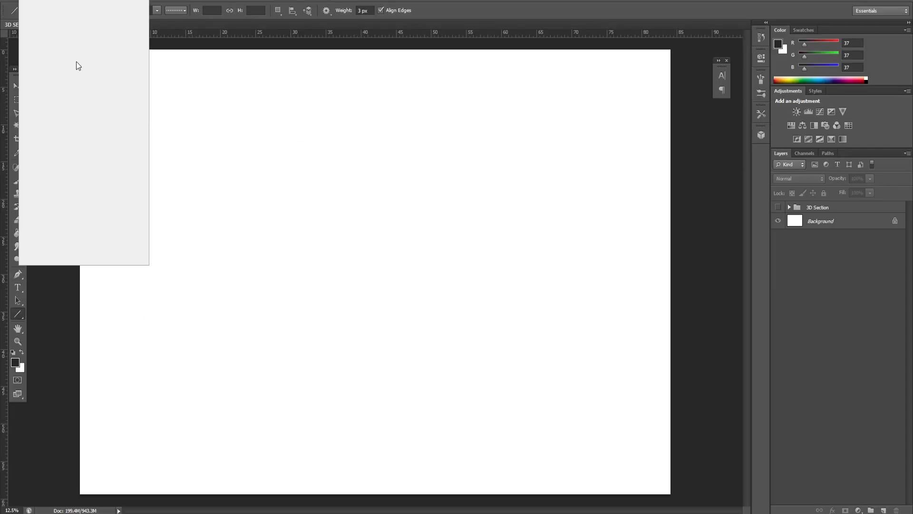
left_click(58, 156)
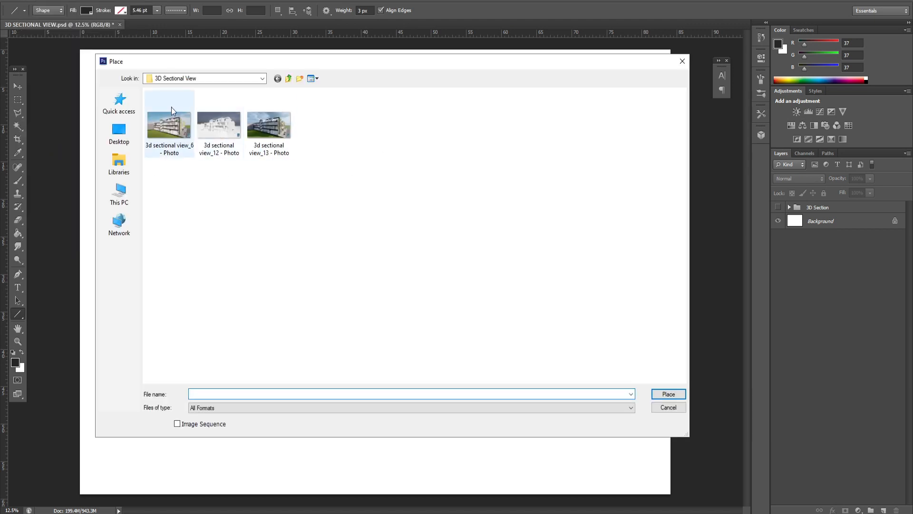
left_click(188, 142)
left_click(224, 132)
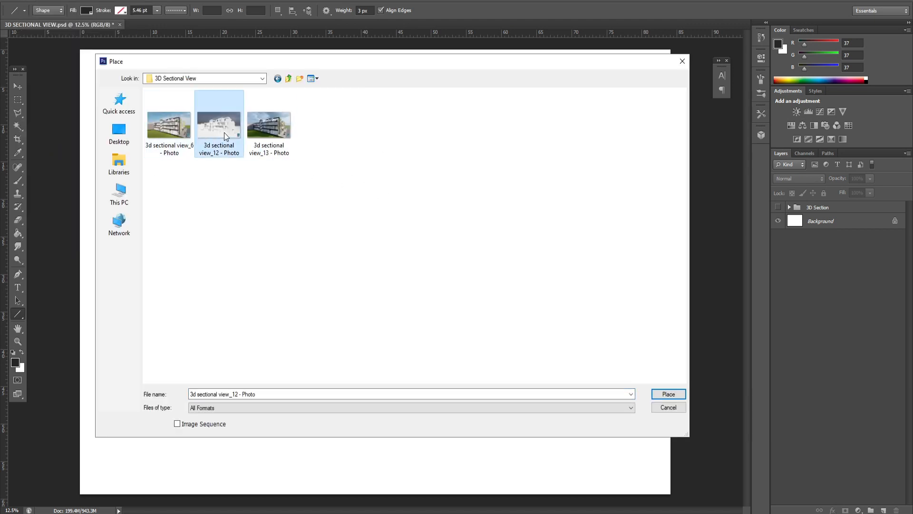
left_click(267, 125)
left_click(175, 128)
double_click(178, 132)
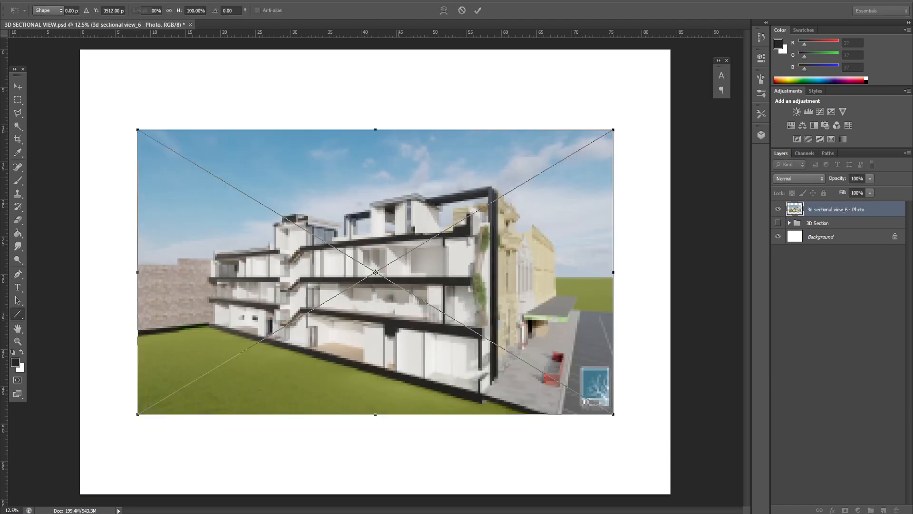
key("Return")
Step: Place the white Styrofoam render "3d sectional view_12 - Photo" over the first render
left_click(23, 1)
left_click(57, 158)
double_click(227, 132)
key("Return")
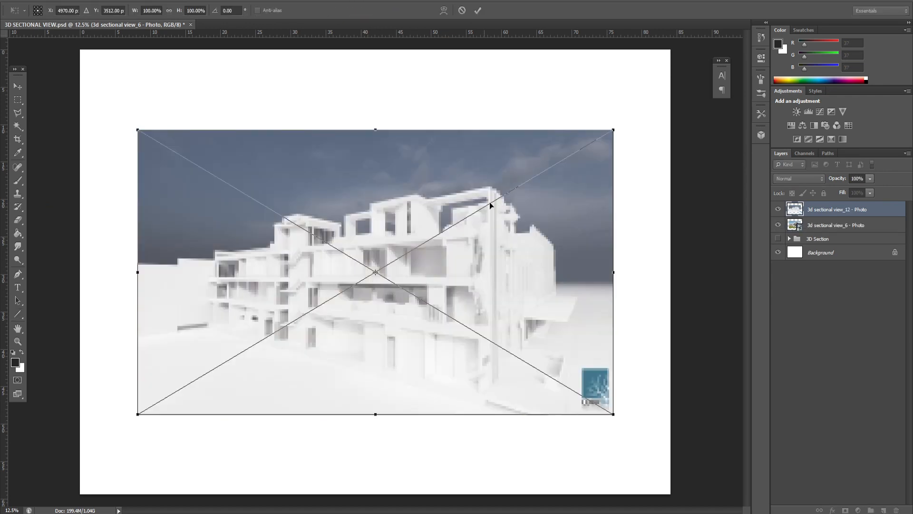
Step: Place the render "3d sectional view_13 - Photo" above the other two renders
left_click(27, 2)
left_click(58, 160)
double_click(281, 135)
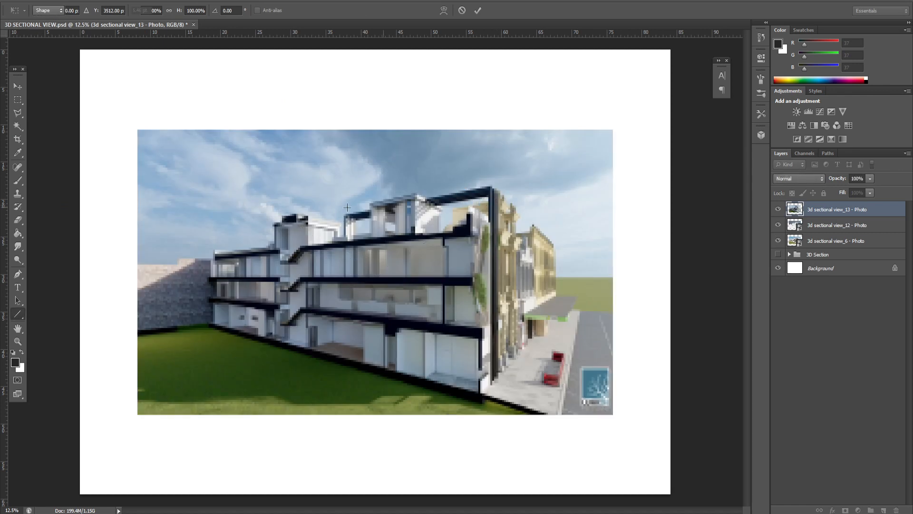
key("Return")
left_click(776, 211)
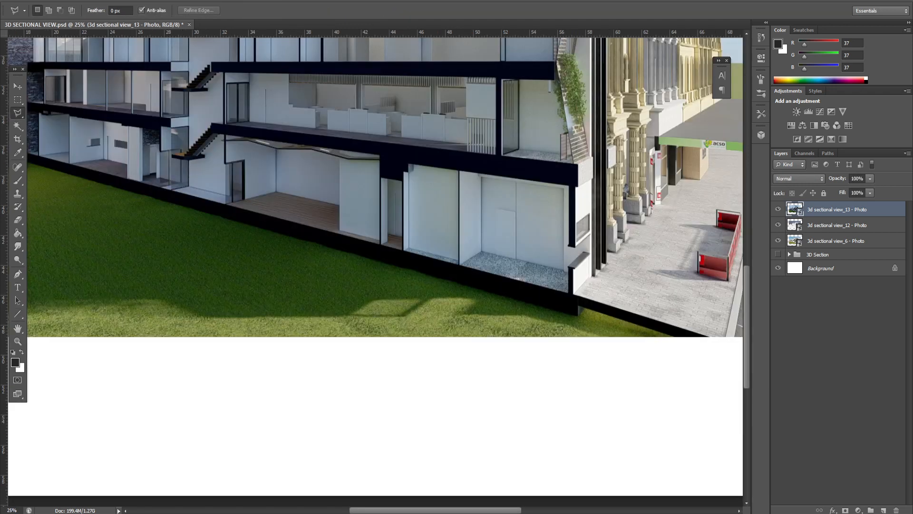
Step: Outline the cut-open building with the Polygonal Lasso on the view_13 layer, following the upper edge of its black ground slab
left_click_drag(522, 512, 550, 512)
scroll(506, 321, "up", 2)
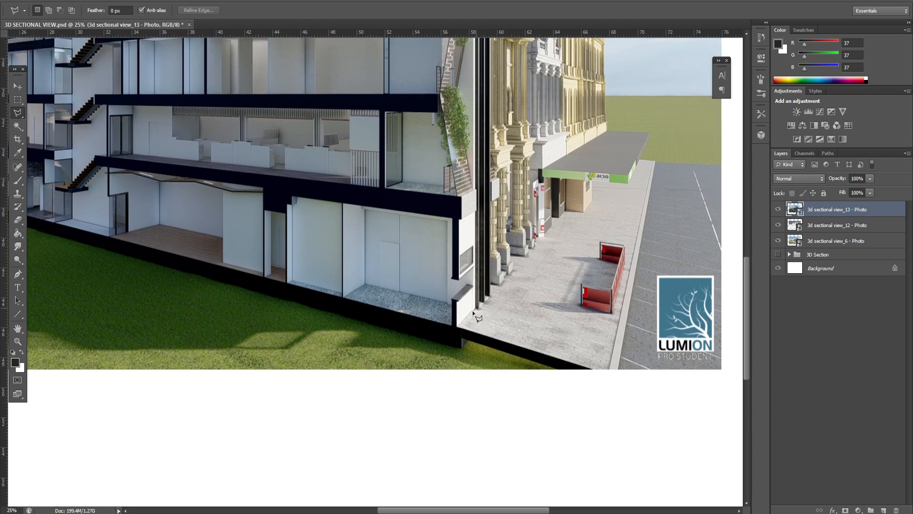
left_click(456, 326)
mouse_move(186, 266)
left_mouse_down()
mouse_move(276, 267)
mouse_move(390, 335)
mouse_move(434, 335)
left_mouse_up()
left_click(161, 259)
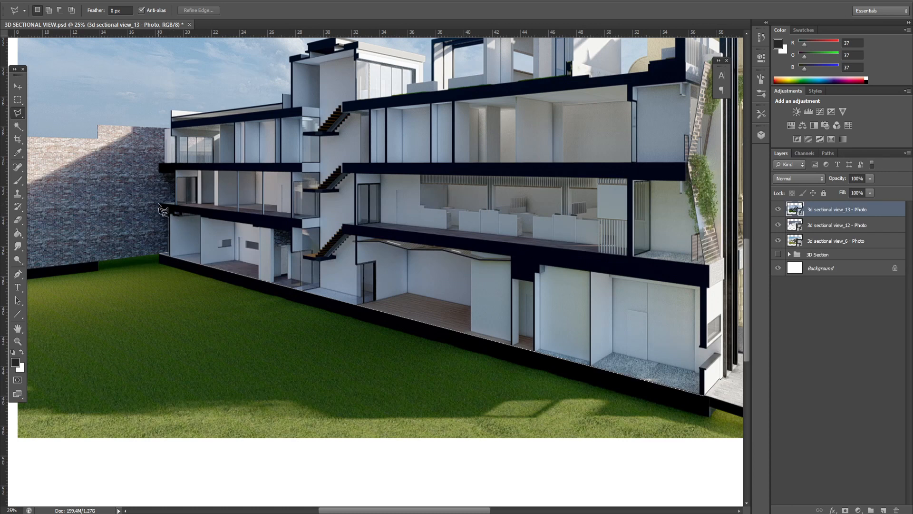
Step: Copy the selected cut-open building from the view_13 render onto a new layer with Layer Via Copy
right_click(359, 341)
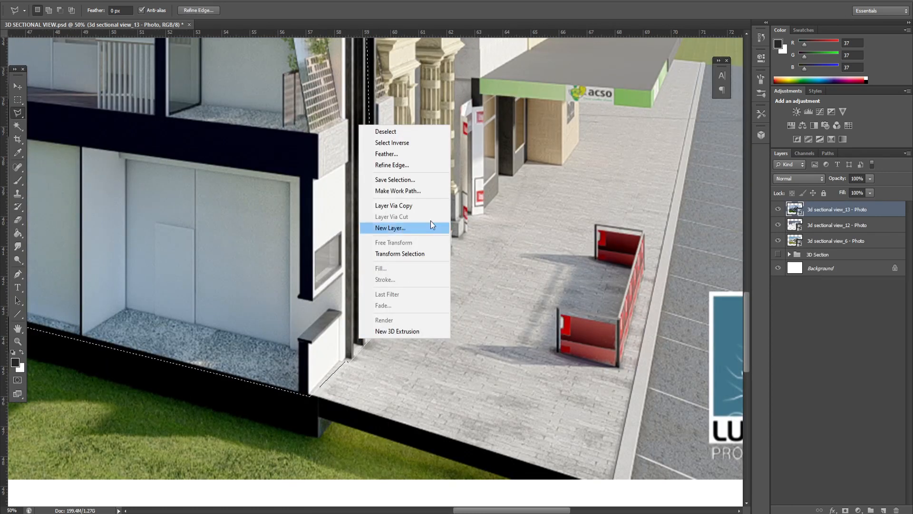
left_click(406, 204)
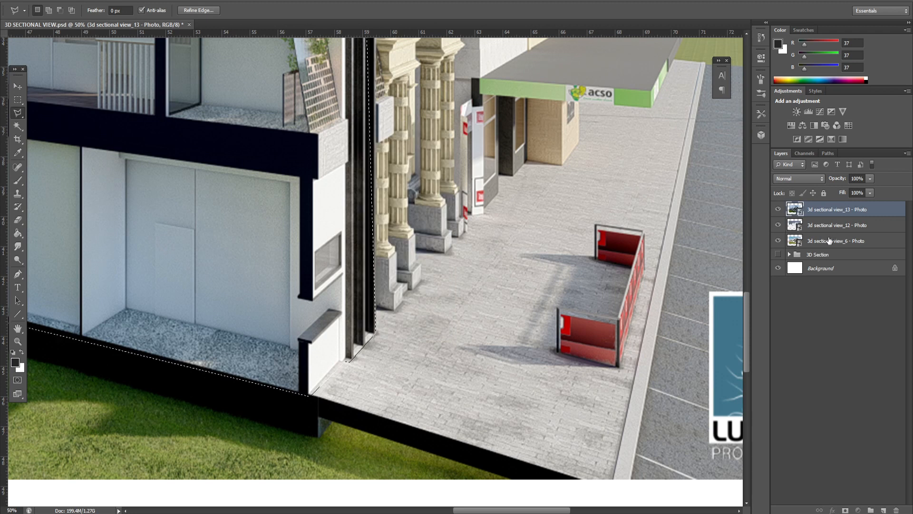
right_click(341, 230)
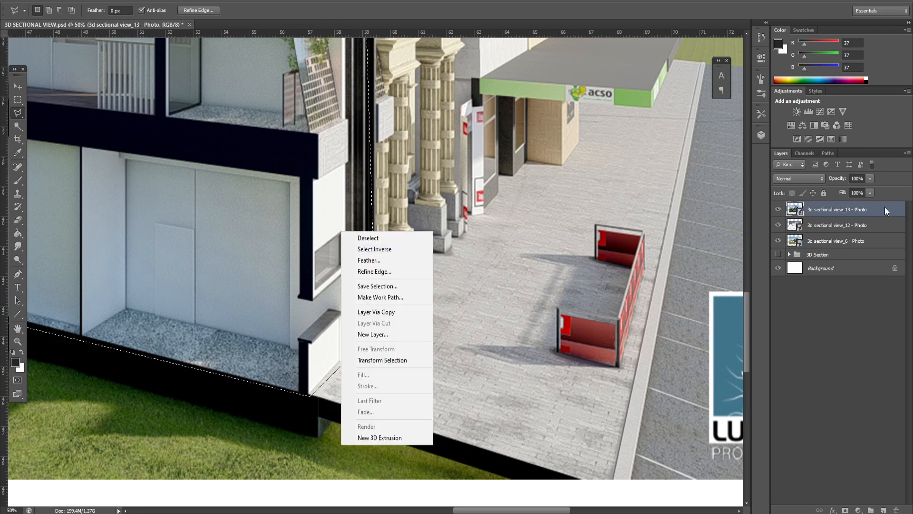
left_click(337, 233)
right_click(338, 232)
left_click(794, 209)
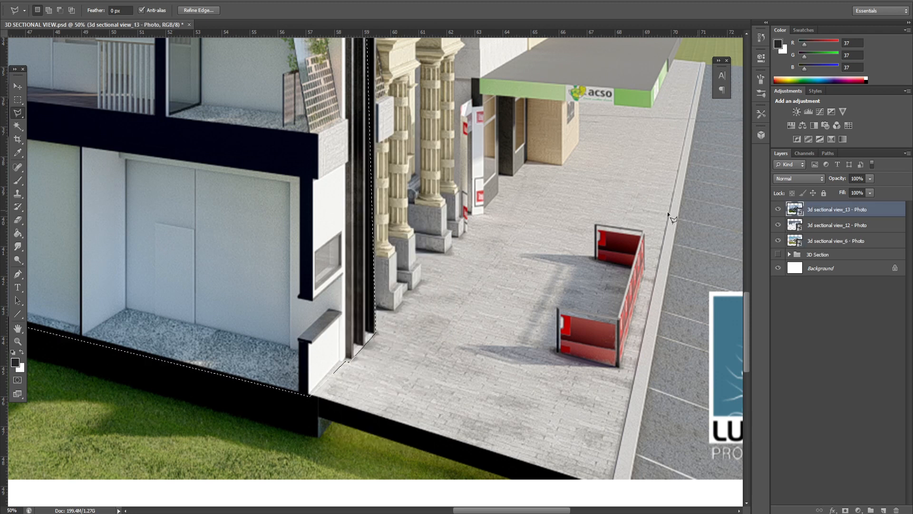
right_click(244, 191)
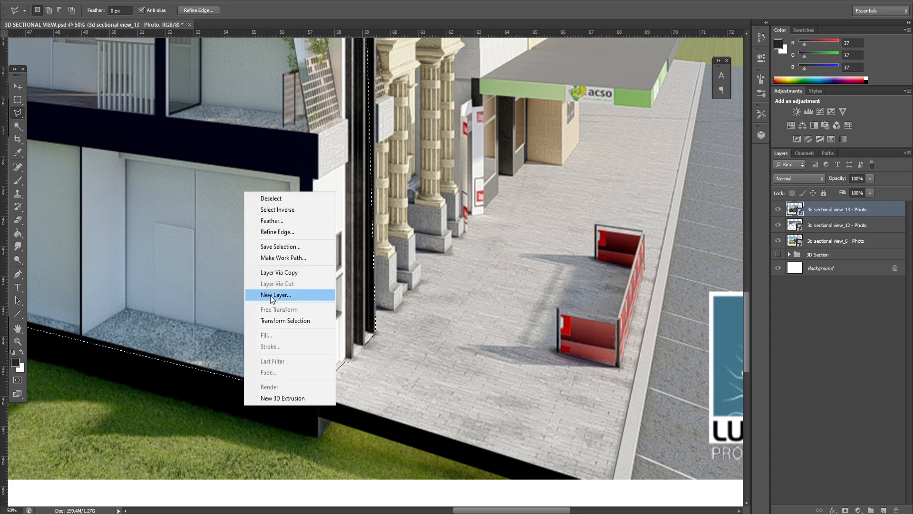
left_click(296, 272)
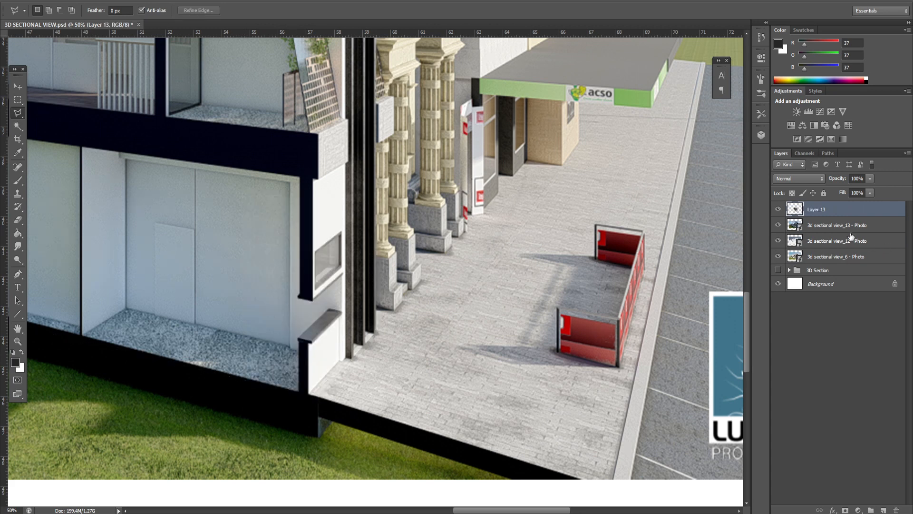
Step: Compare the building cut-out against the renders below by toggling the view_13, view_12 and cut-out layers
left_click(778, 225)
left_click(779, 241)
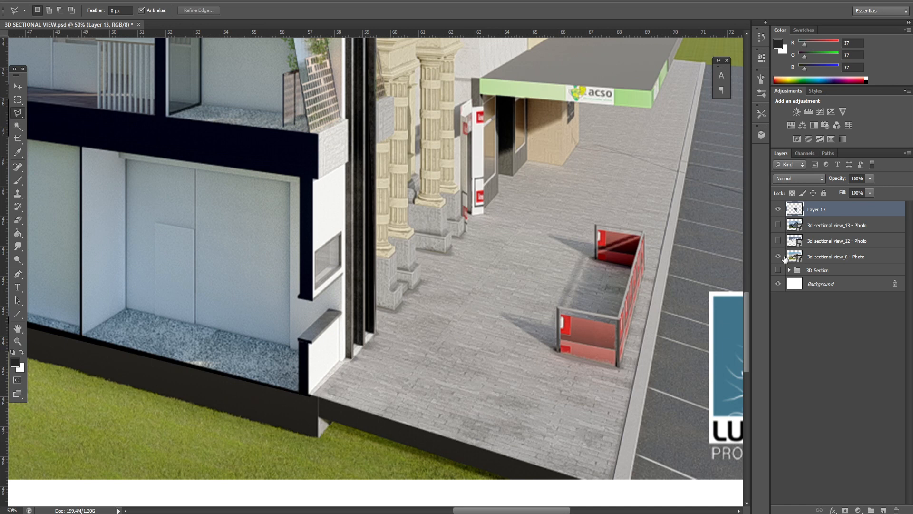
left_click(779, 241)
left_click(778, 240)
left_click(779, 240)
left_click(778, 240)
left_click(779, 241)
left_click(778, 209)
left_click(778, 209)
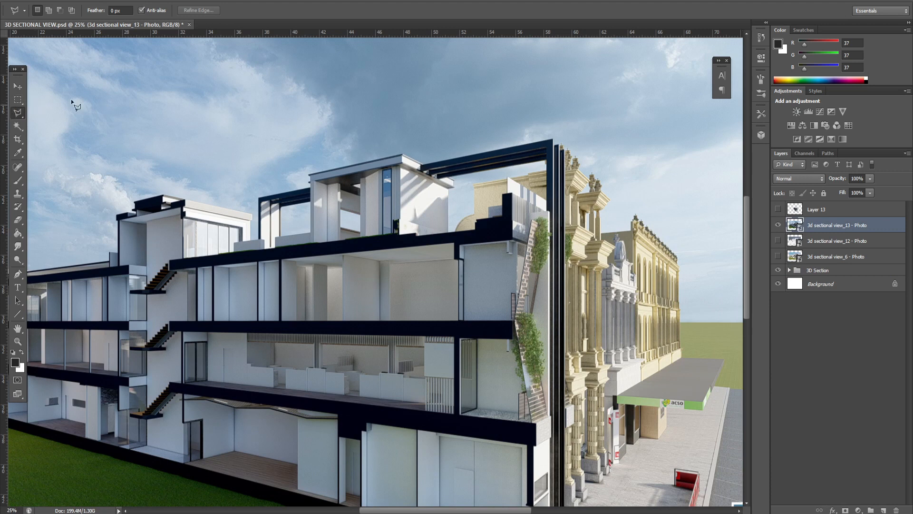
scroll(390, 271, "right", 5)
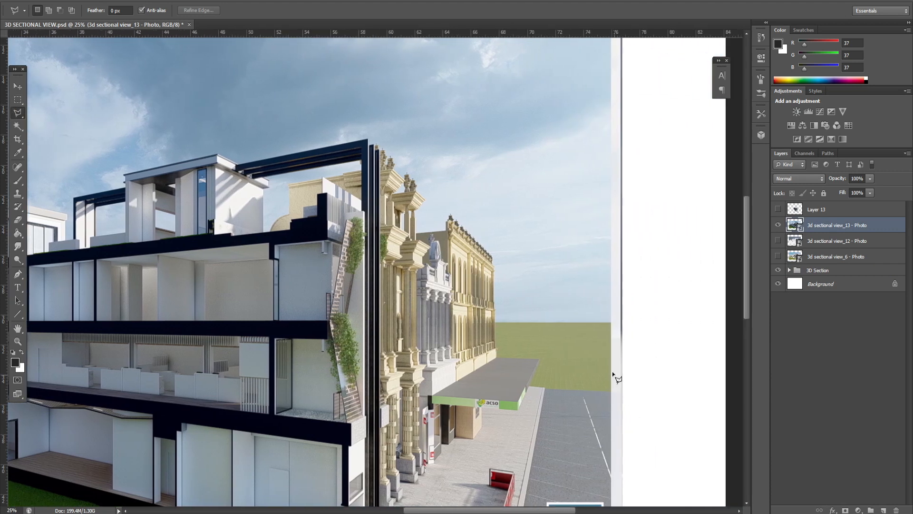
scroll(613, 372, "down", 2)
left_click(620, 318)
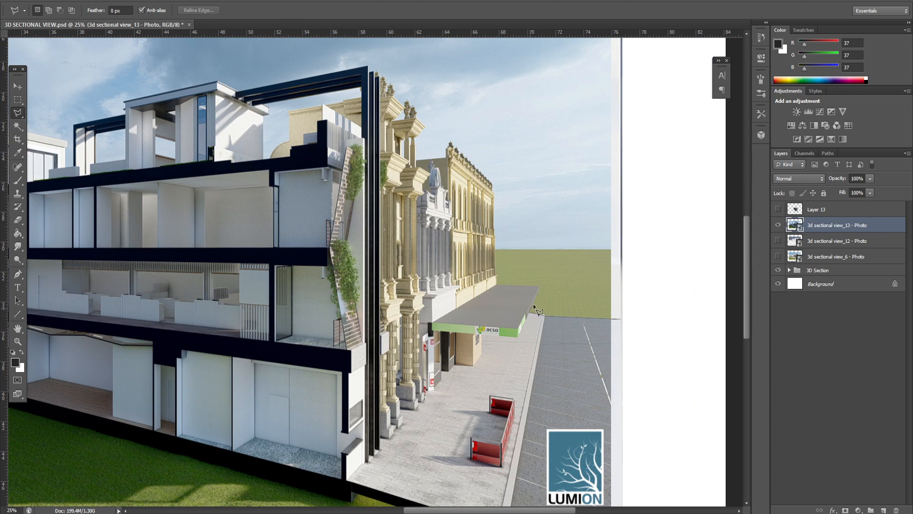
left_click(494, 282)
left_click(470, 165)
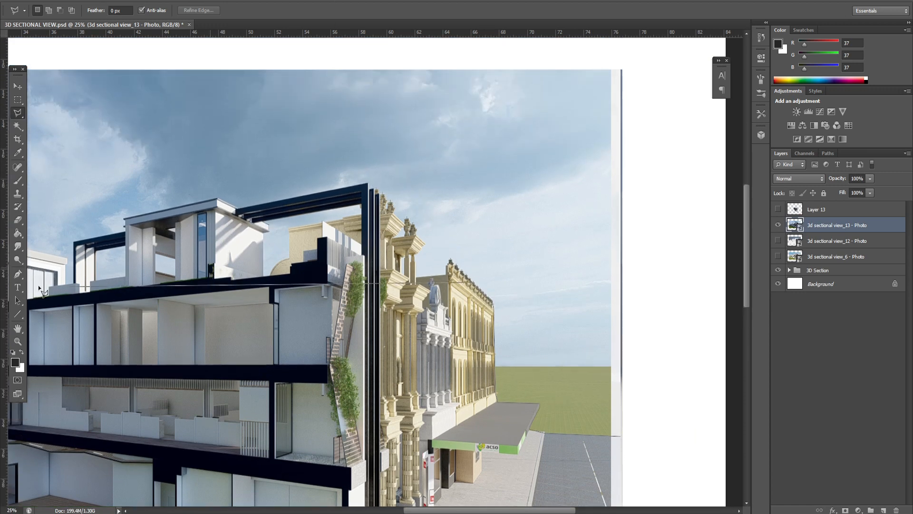
key("Escape")
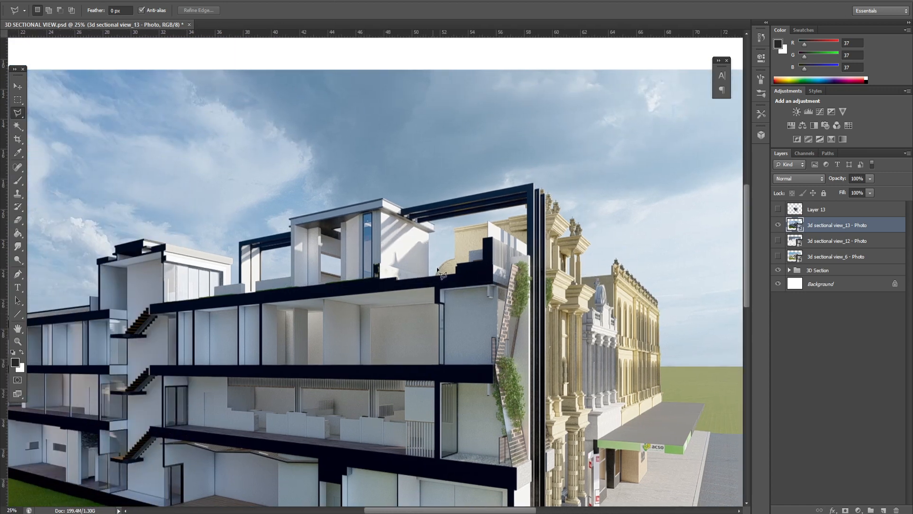
Step: Select Layer 9, the building cut-out in the 3D Section group, and toggle its visibility to check what it covers
scroll(328, 126, "down", 3)
scroll(395, 141, "up", 2)
scroll(395, 142, "down", 2, "alt")
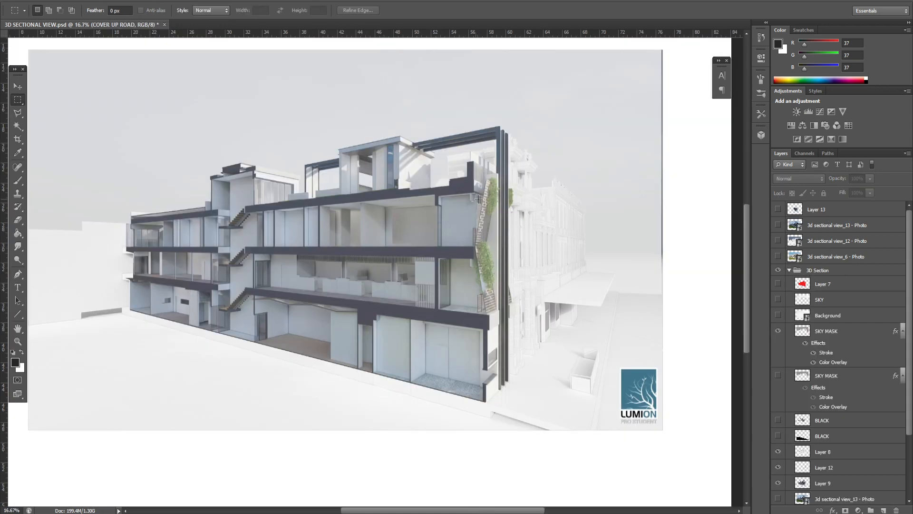
scroll(480, 204, "up", 2)
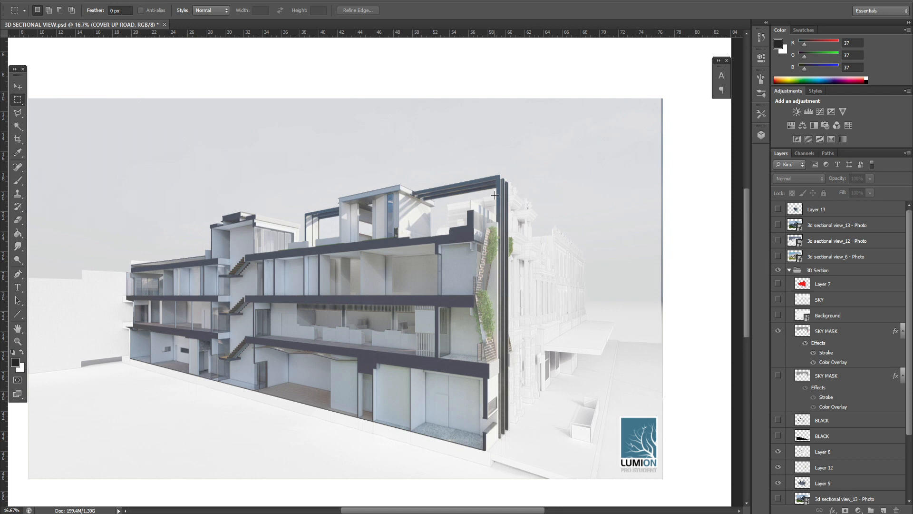
scroll(564, 290, "down", 2)
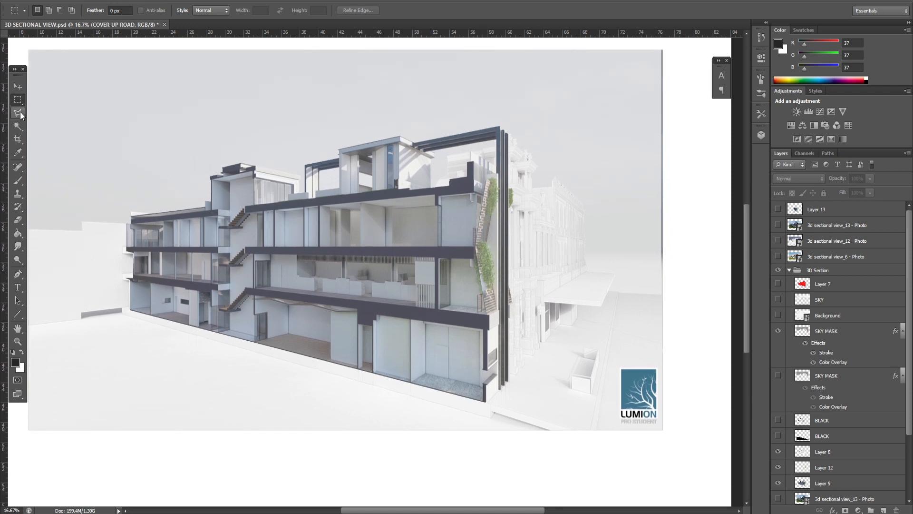
scroll(852, 346, "down", 1)
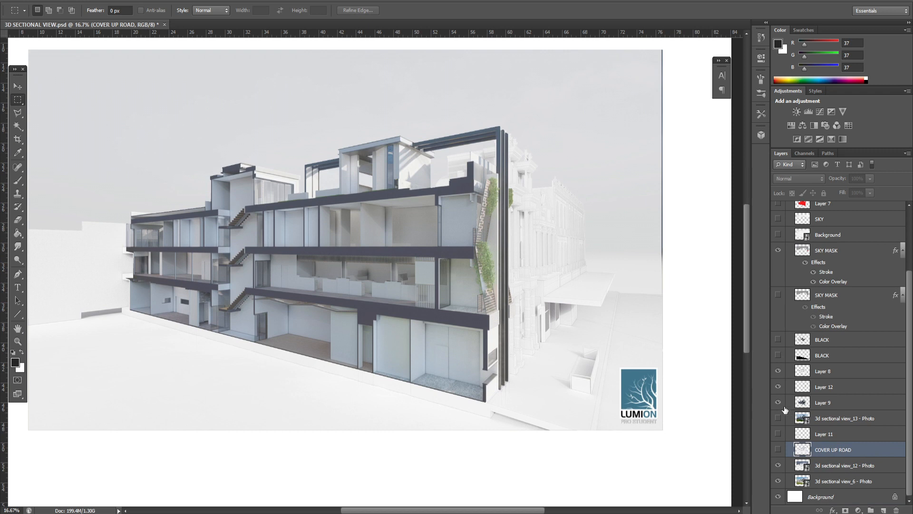
left_click(779, 403)
left_click(827, 400)
left_click(779, 402)
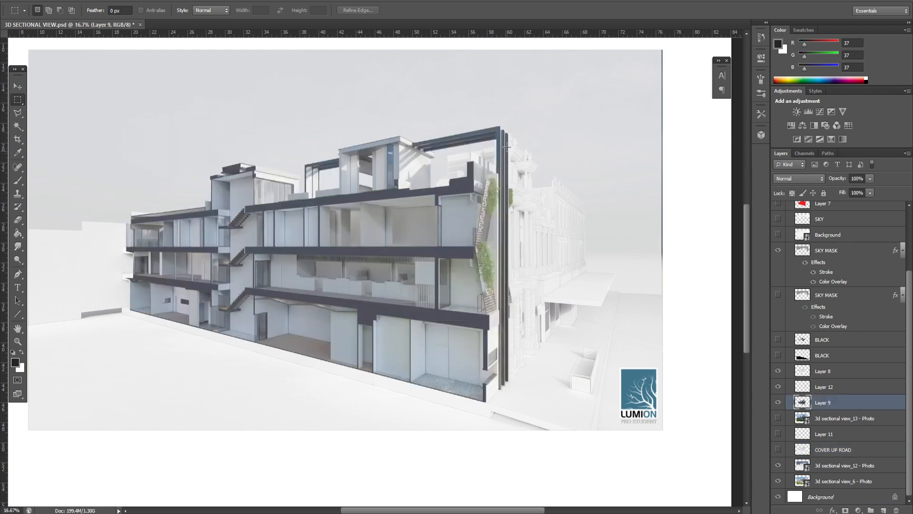
left_click_drag(622, 374, 521, 210)
left_click_drag(509, 118, 637, 407)
key("ctrl+d")
Step: Show the COVER UP ROAD layer so that it hides the Lumion logo on the road beside the building
key("ctrl+minus")
key("ctrl+plus")
key("ctrl+plus")
key("ctrl+plus")
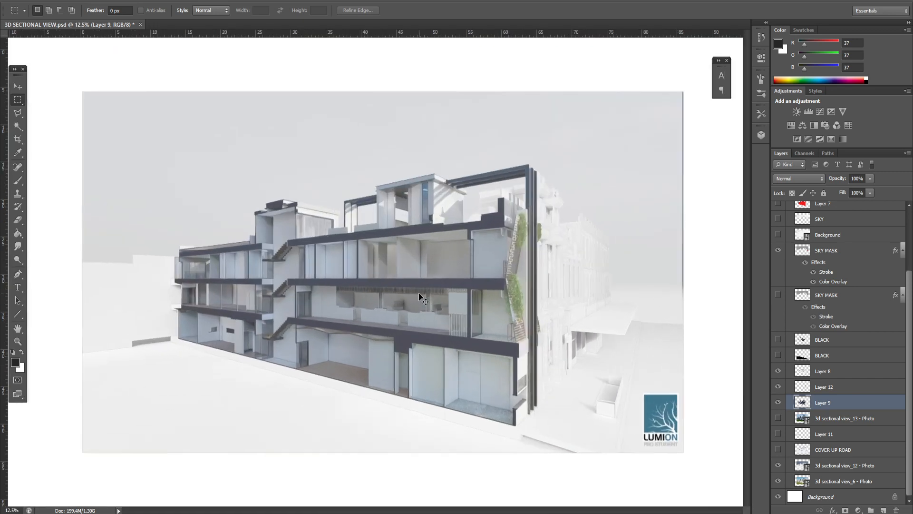
key("ctrl+minus")
key("ctrl+minus")
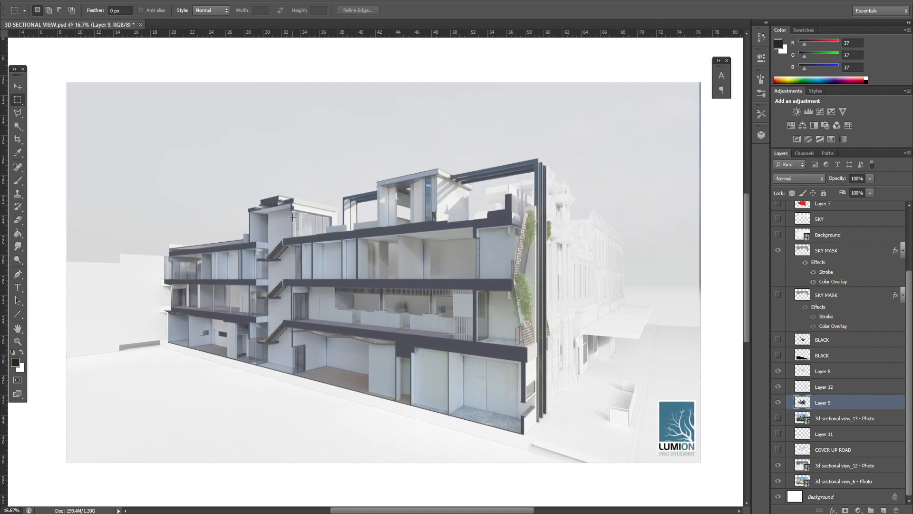
scroll(417, 196, "down", 5)
scroll(349, 277, "up", 4)
scroll(523, 202, "down", 3)
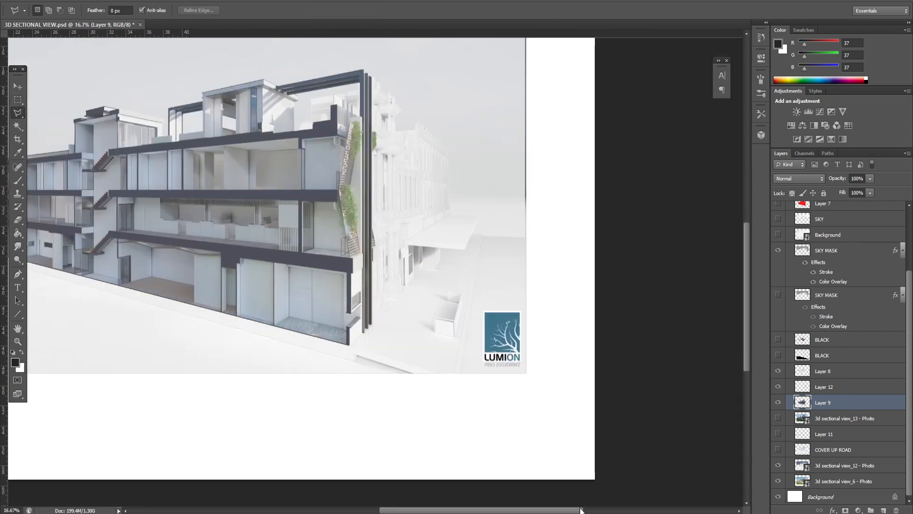
scroll(597, 394, "up", 5)
key("ctrl+plus")
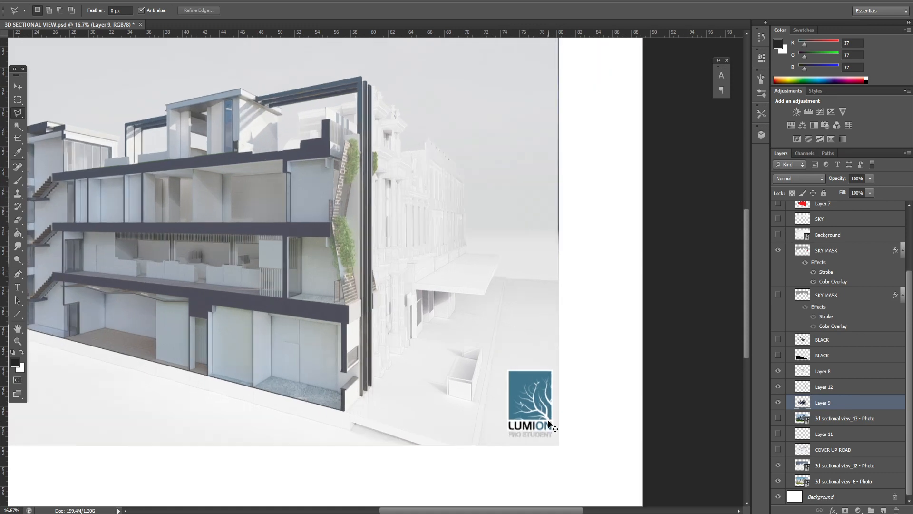
key("ctrl+plus")
scroll(561, 400, "down", 10)
scroll(476, 282, "down", 8, "ctrl")
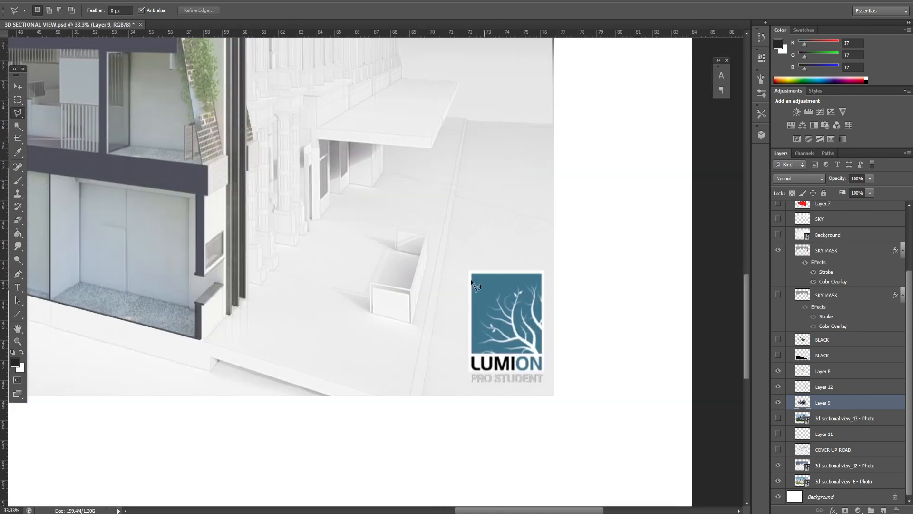
left_click(778, 418)
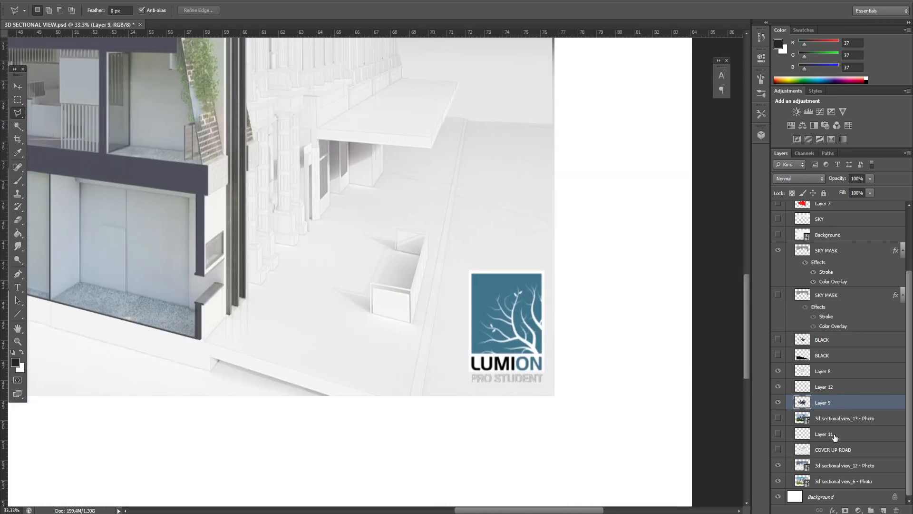
left_click(778, 450)
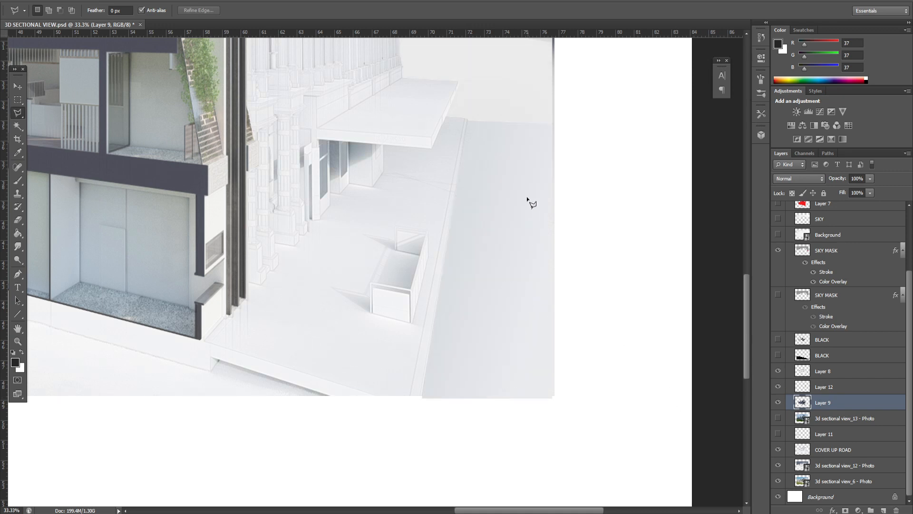
scroll(518, 190, "up", 3)
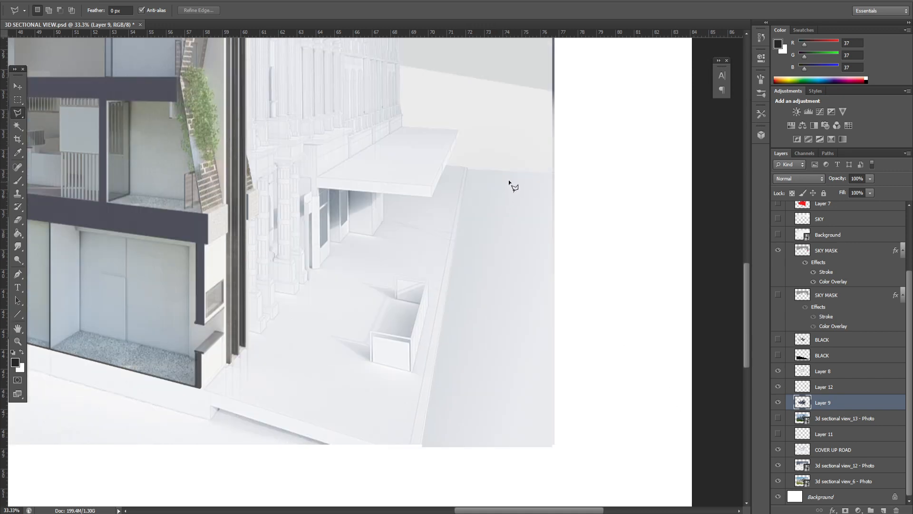
left_click(778, 418)
left_click(778, 419)
Step: Outline the road beside the pavement with the Polygonal Lasso, from the far edge down past the render's border
key("m")
mouse_move(546, 165)
left_mouse_down()
mouse_move(509, 195)
mouse_move(430, 407)
left_mouse_up()
left_click(18, 114)
left_click(471, 168)
left_click(419, 457)
left_click(573, 462)
left_click(586, 176)
left_click(471, 168)
Step: Try a white gradient over the outlined road, undo it and clear the selection
left_click(22, 354)
left_click_drag(21, 233, 61, 235)
left_click_drag(520, 185, 507, 439)
key("ctrl+z")
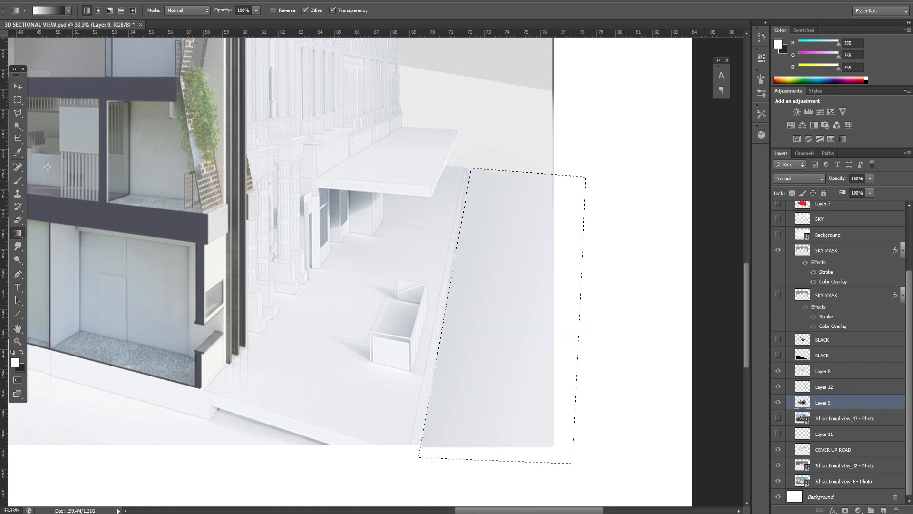
key("m")
key("ctrl+d")
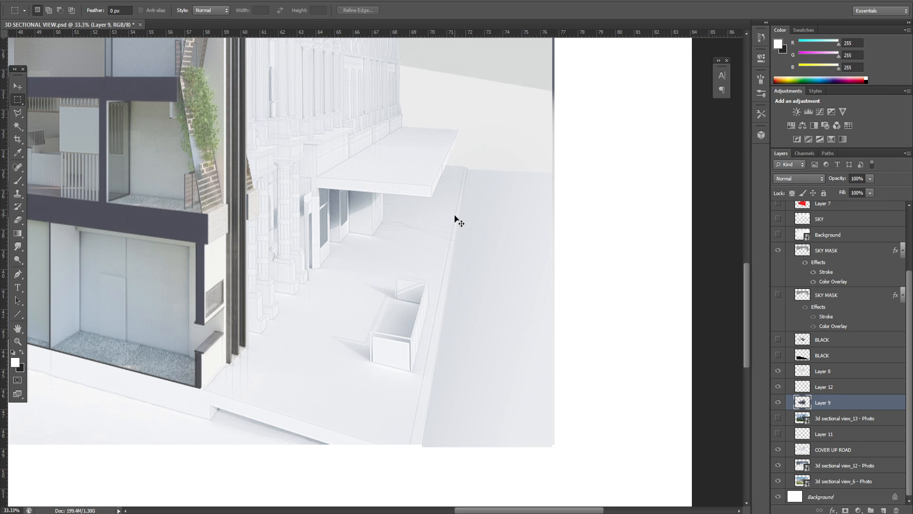
Step: Examine the composite up close along the base of the cut-open building, with the Polygonal Lasso active
key("ctrl+0")
key("l")
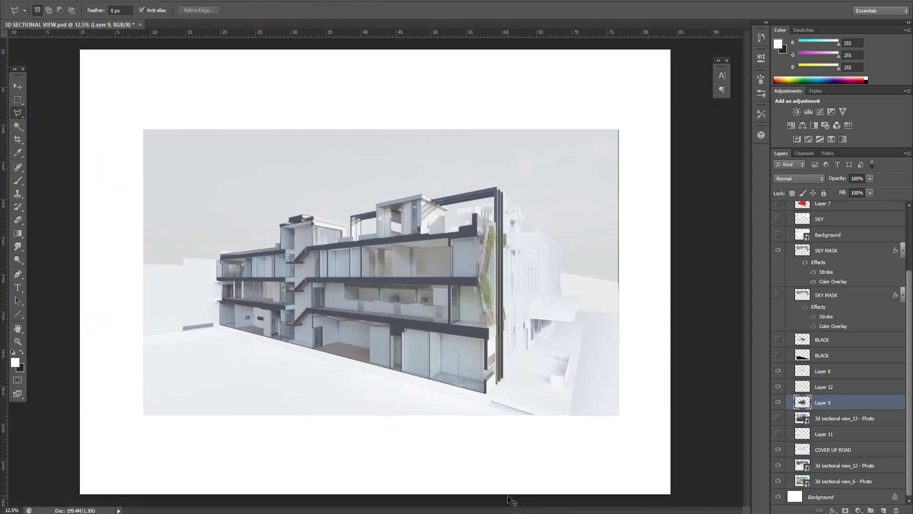
key("ctrl+plus")
key("ctrl+plus")
key("ctrl+plus")
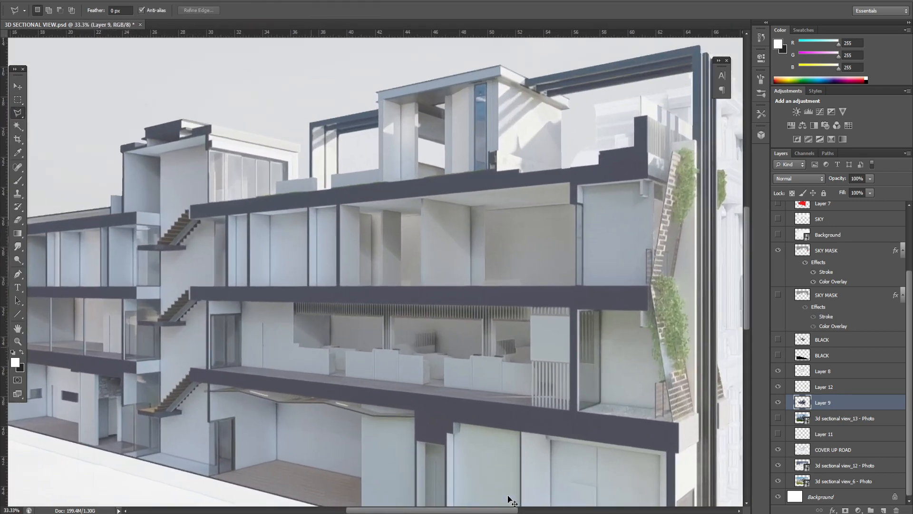
scroll(504, 387, "down", 10)
left_click_drag(504, 510, 562, 509)
scroll(458, 397, "up", 2)
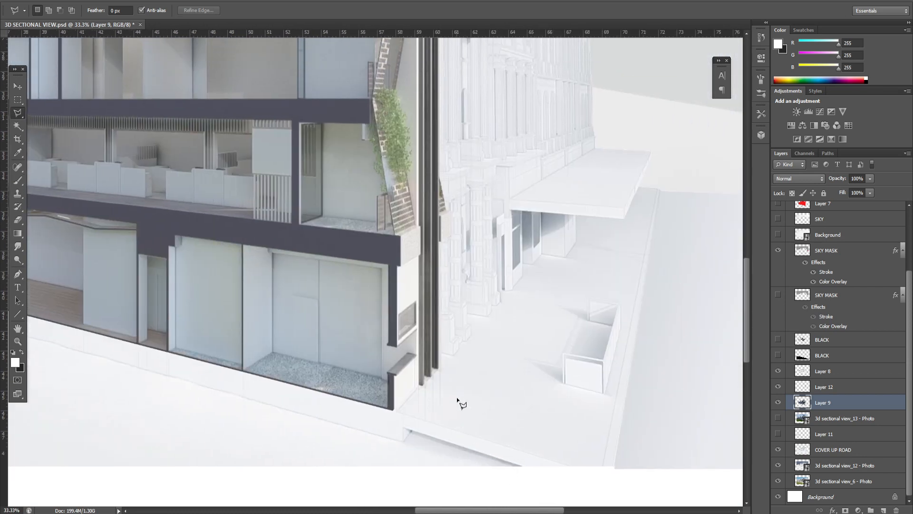
key("ctrl+plus")
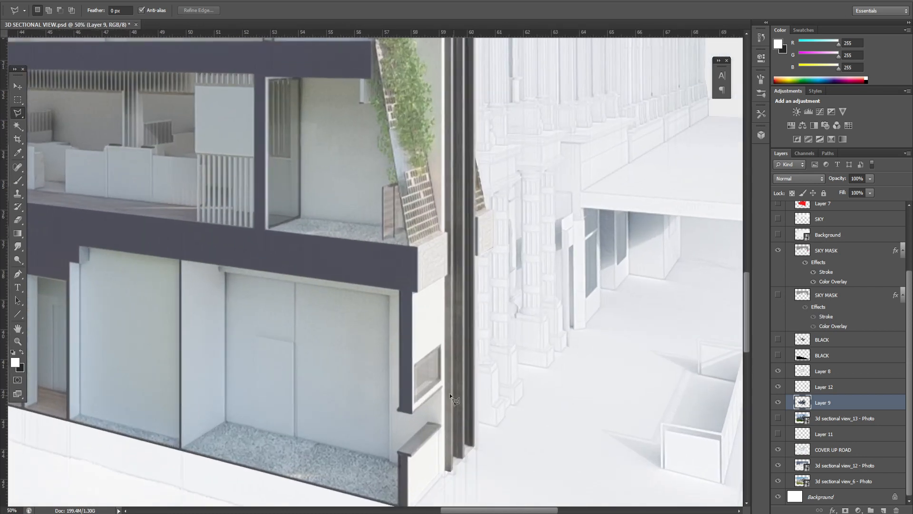
left_click(20, 113)
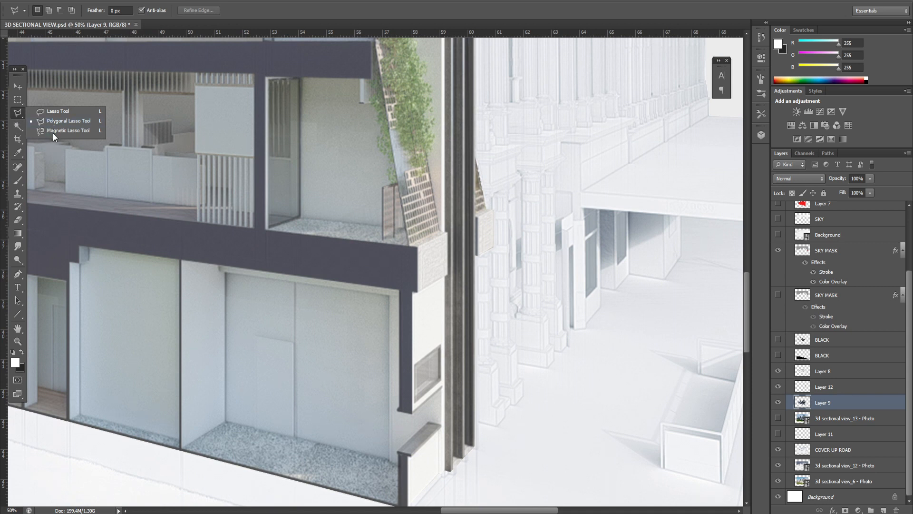
left_click(65, 122)
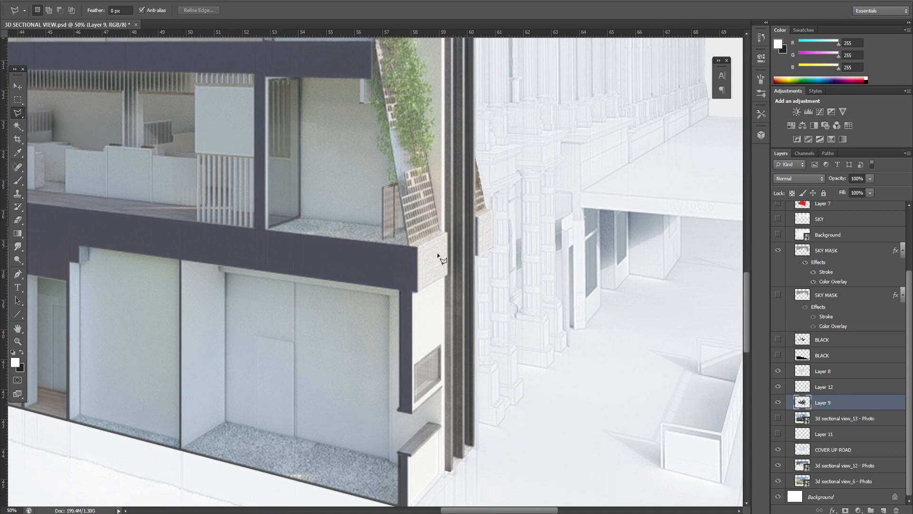
scroll(402, 269, "down", 2)
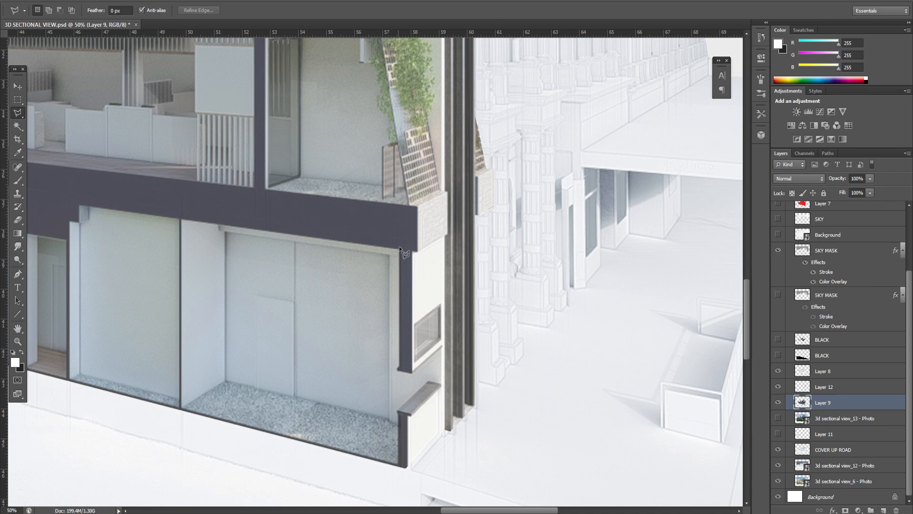
left_click_drag(547, 509, 398, 504)
scroll(389, 301, "up", 2)
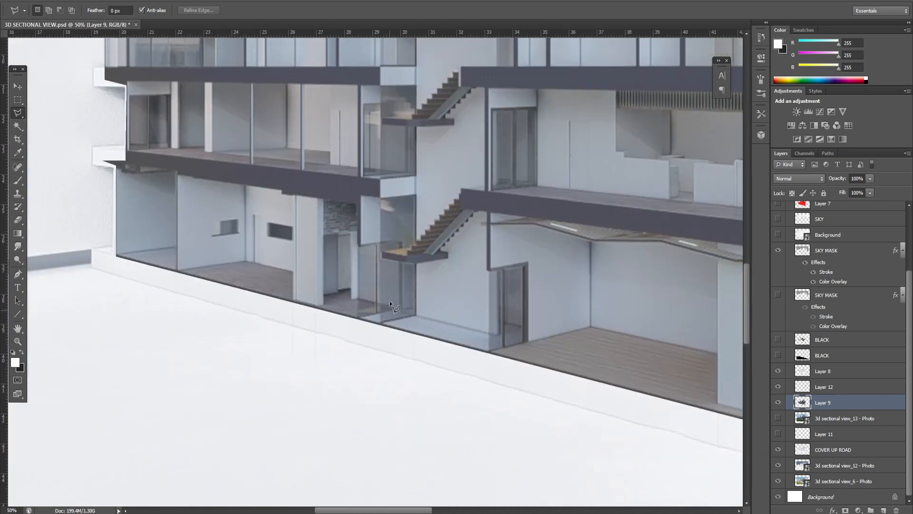
Step: Outline the cut floor slab above the ground floor with the Polygonal Lasso, including its downstand beam and end wall
left_click_drag(414, 511, 507, 511)
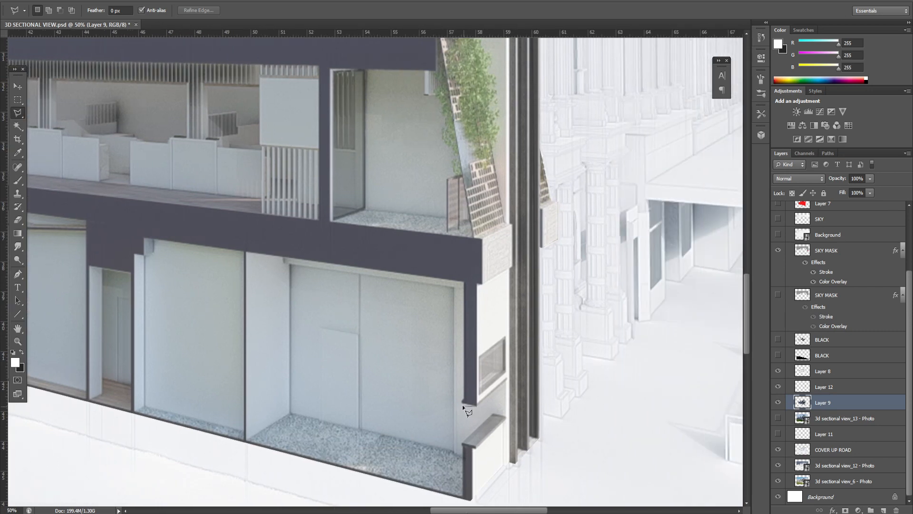
left_click(465, 397)
left_click(465, 284)
key("x")
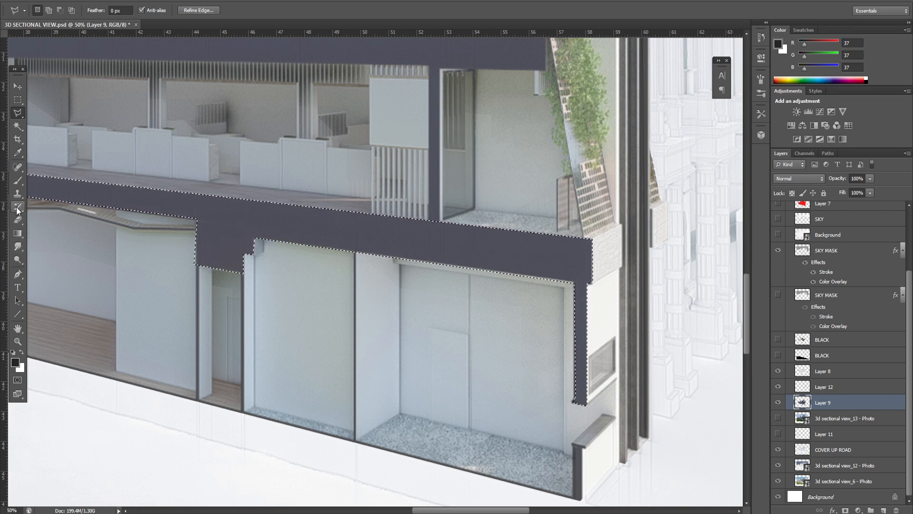
Step: Try filling the outlined slab with black on a new layer using the Paint Bucket, and clear the selection
left_click_drag(17, 233, 55, 240)
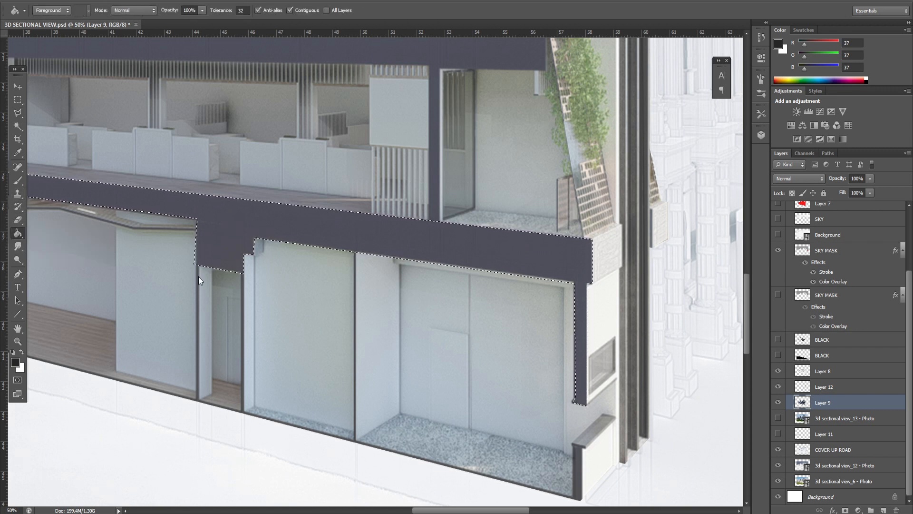
left_click(883, 509)
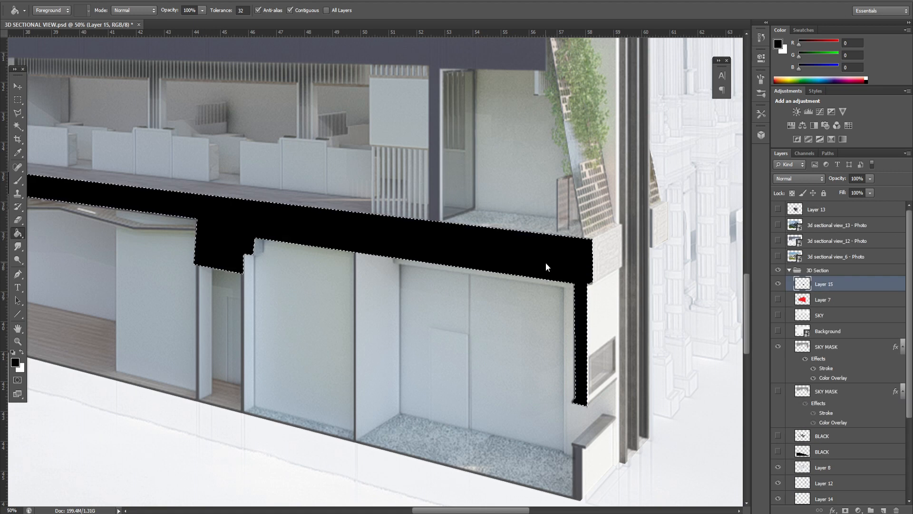
key("ctrl+d")
left_click(18, 99)
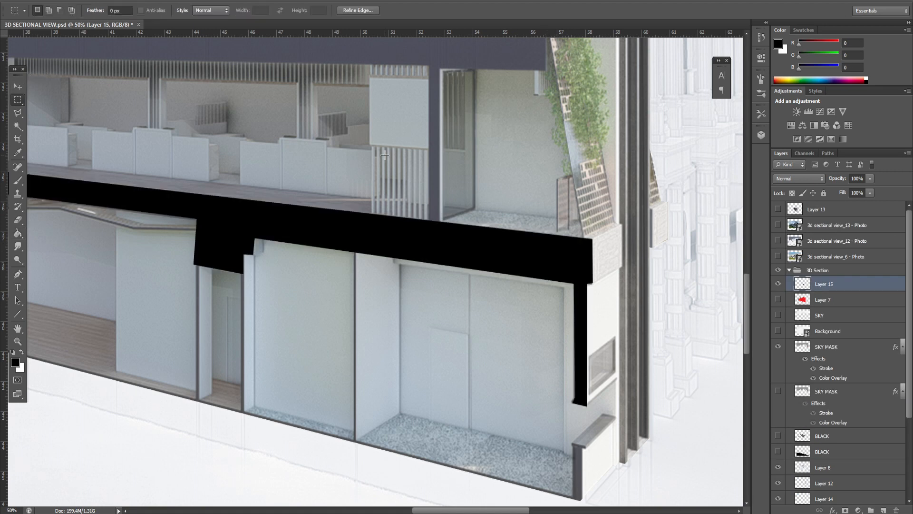
Step: Try a different opacity and a white Color Overlay on the black slab layer
scroll(510, 228, "down", 2, "alt")
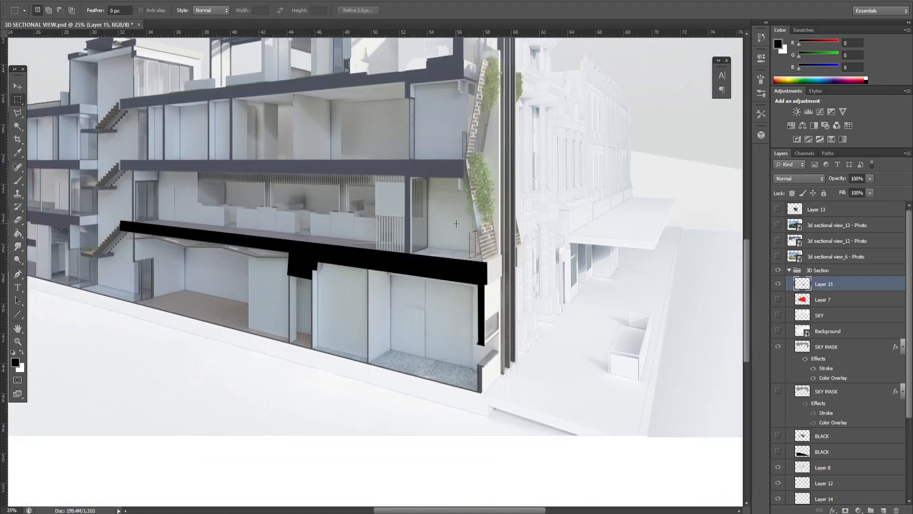
left_click(871, 179)
left_click_drag(850, 194, 871, 192)
double_click(858, 288)
left_click(635, 161)
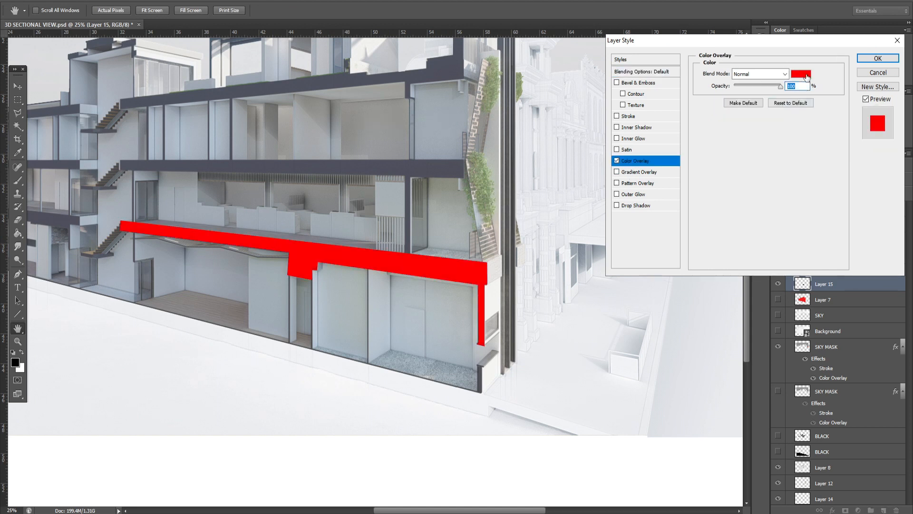
left_click(801, 74)
left_click(604, 232)
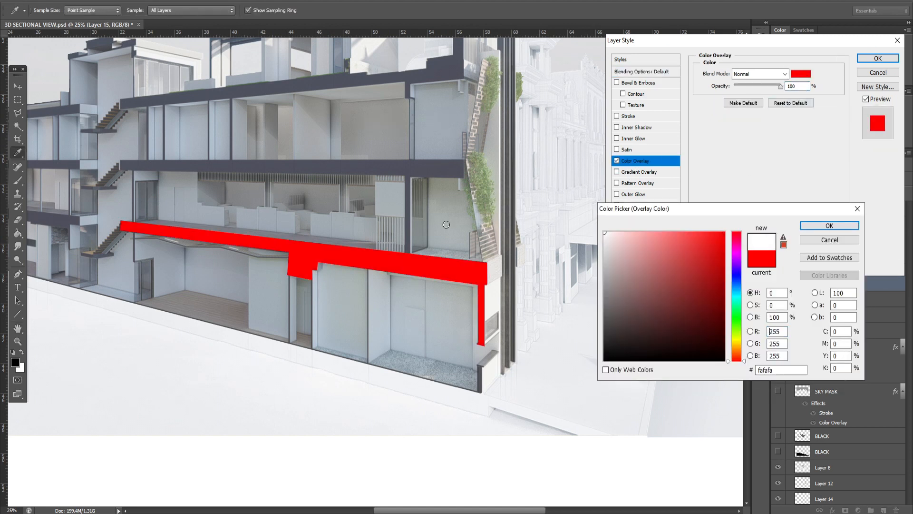
left_click(836, 231)
left_click(877, 58)
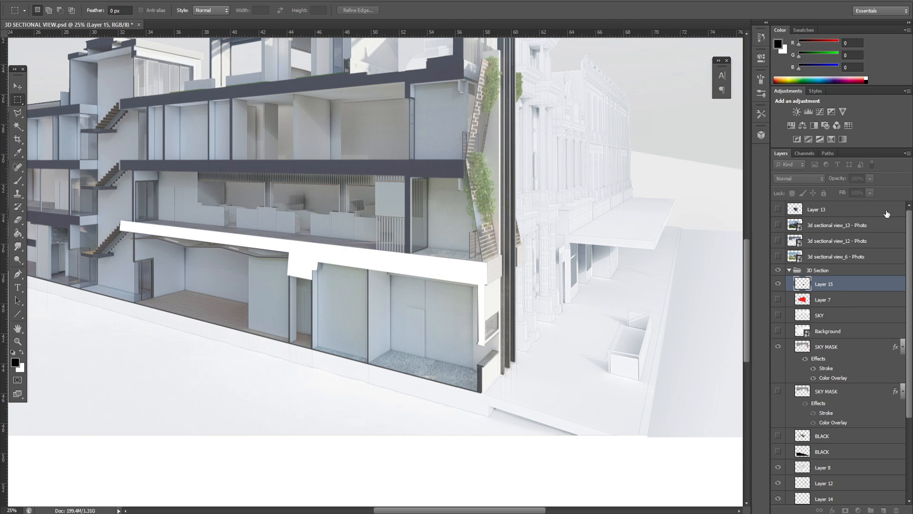
Step: Remove the trial slab layer and show the upper BLACK layer that covers all the cut slabs and walls
left_click_drag(844, 189, 845, 308)
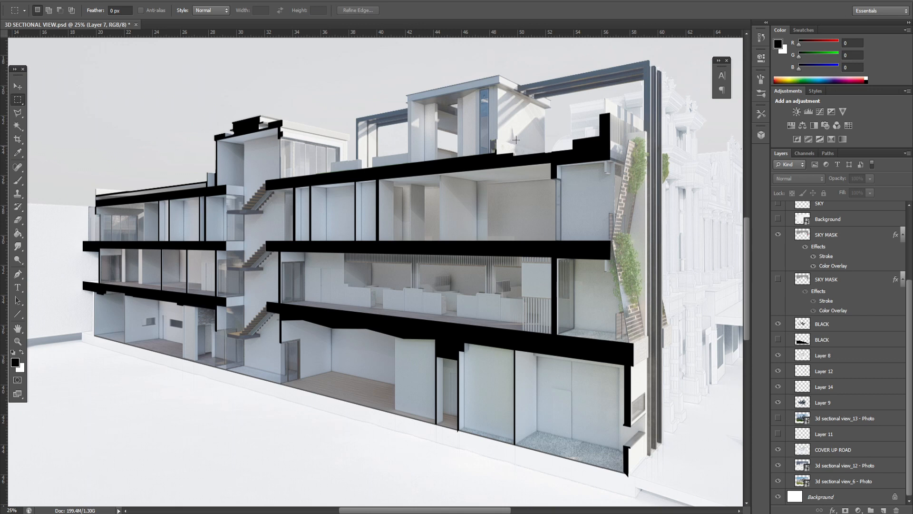
key("ctrl+minus")
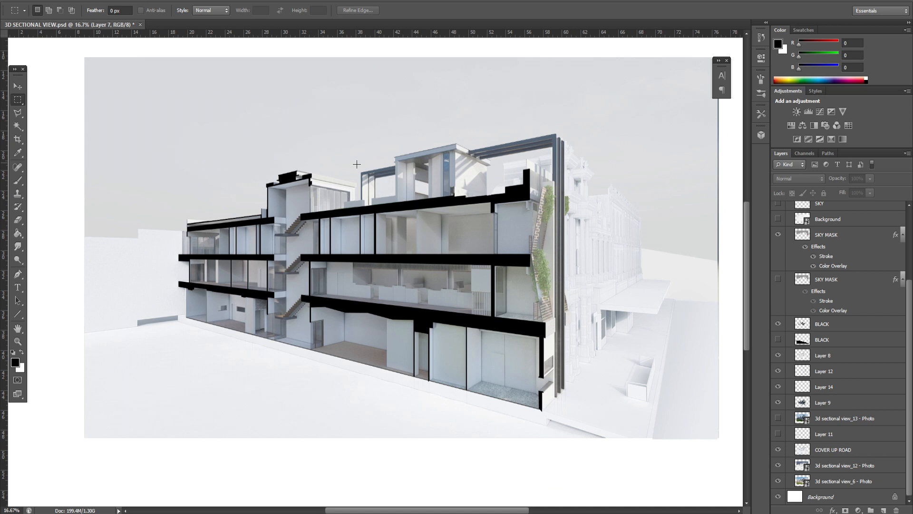
left_click_drag(136, 114, 628, 408)
scroll(622, 334, "down", 2)
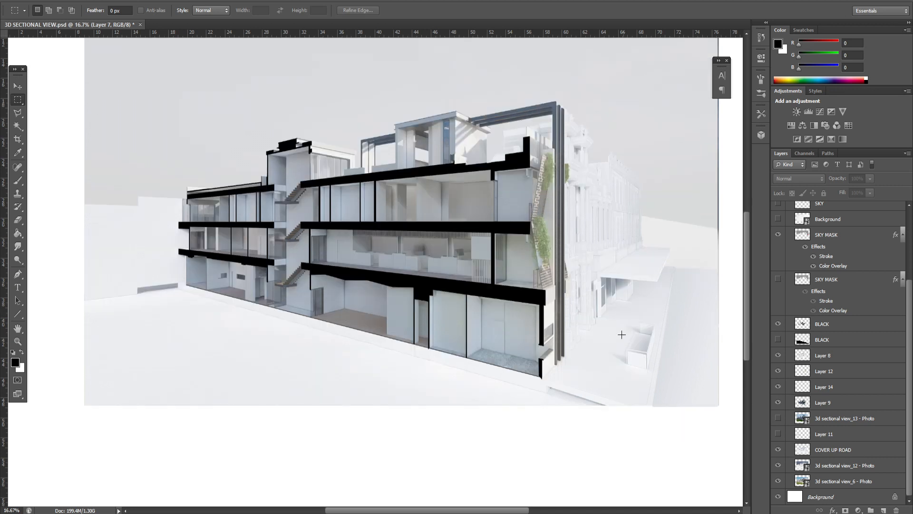
Step: Outline the ground below the building with the Polygonal Lasso, following its base line and reaching past the render's lower and side borders
left_click(18, 112)
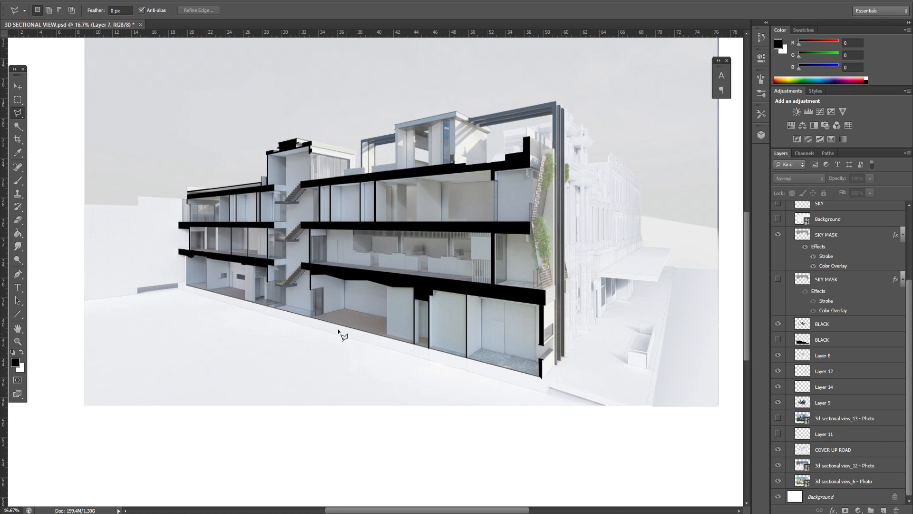
left_click(542, 378)
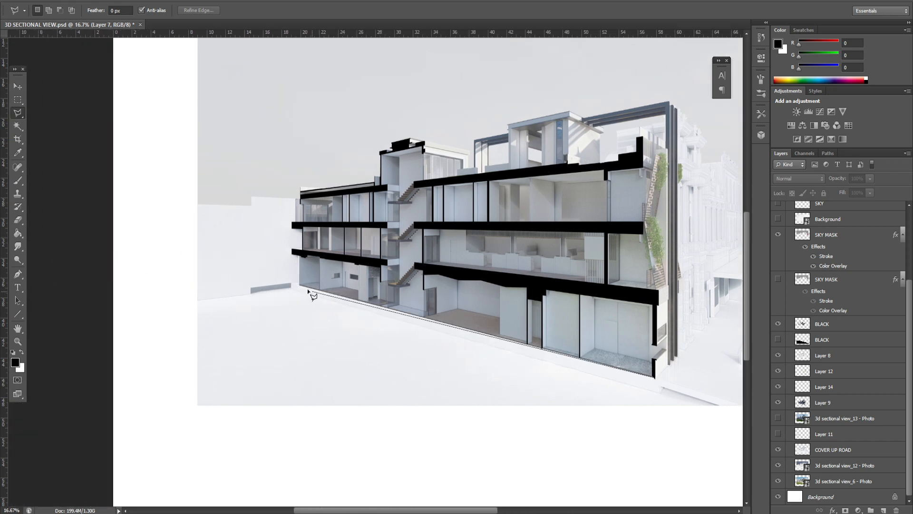
left_click(292, 283)
left_click(250, 288)
left_click(196, 298)
left_click(193, 413)
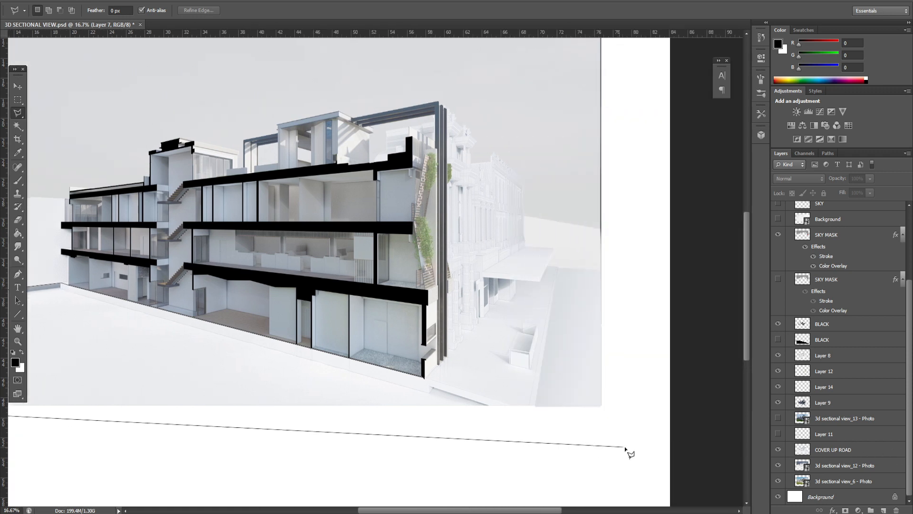
left_click(646, 443)
left_click(595, 426)
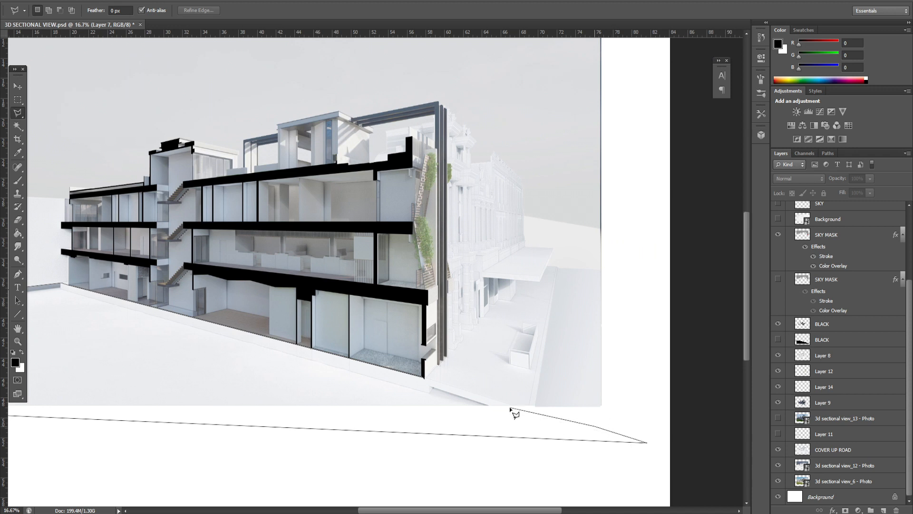
left_click(422, 379)
left_click_drag(444, 510, 390, 510)
Step: Fill the outlined ground with black on a new layer and clear the selection
scroll(861, 310, "up", 4)
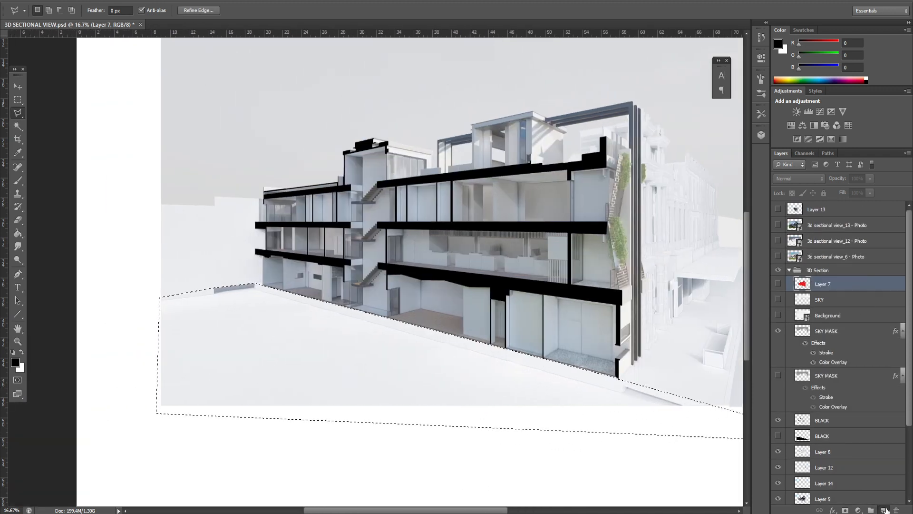
left_click(883, 510)
left_click(17, 234)
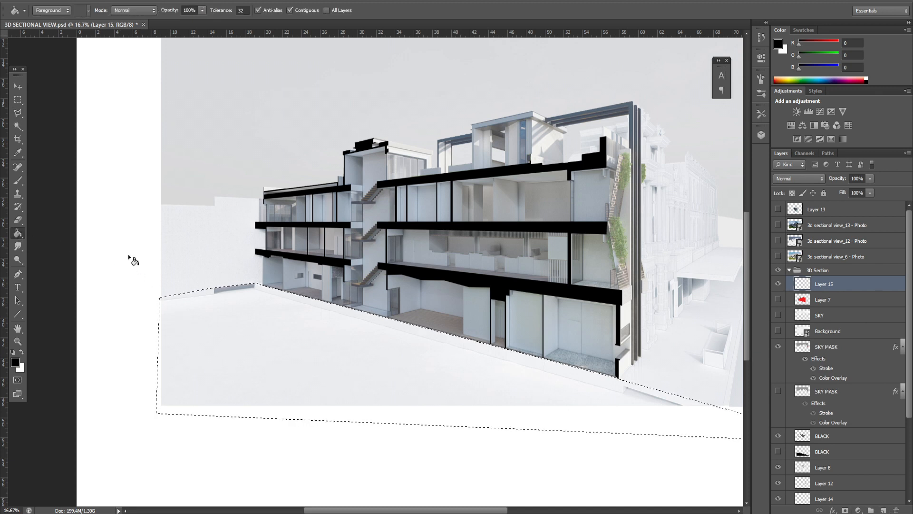
left_click(294, 325)
left_click(17, 99)
key("ctrl+d")
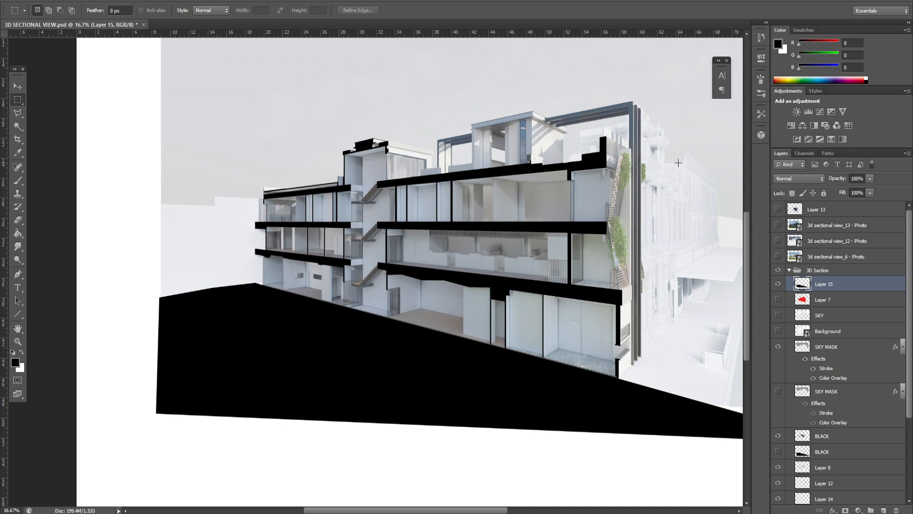
Step: Delete the parts of the black ground that extend beyond the render's side and lower borders, and clear the selection
key("ctrl+minus")
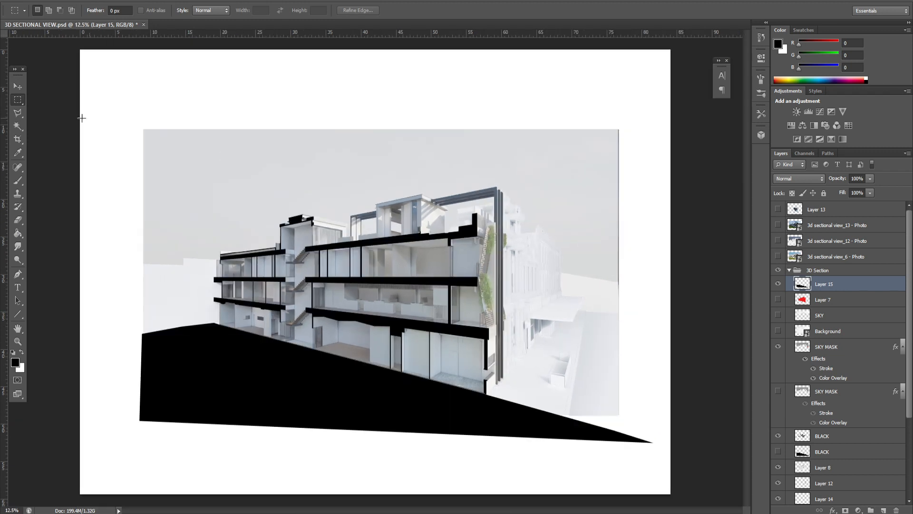
left_click_drag(116, 87, 142, 495)
left_click_drag(87, 465, 679, 415)
key("Delete")
key("ctrl+d")
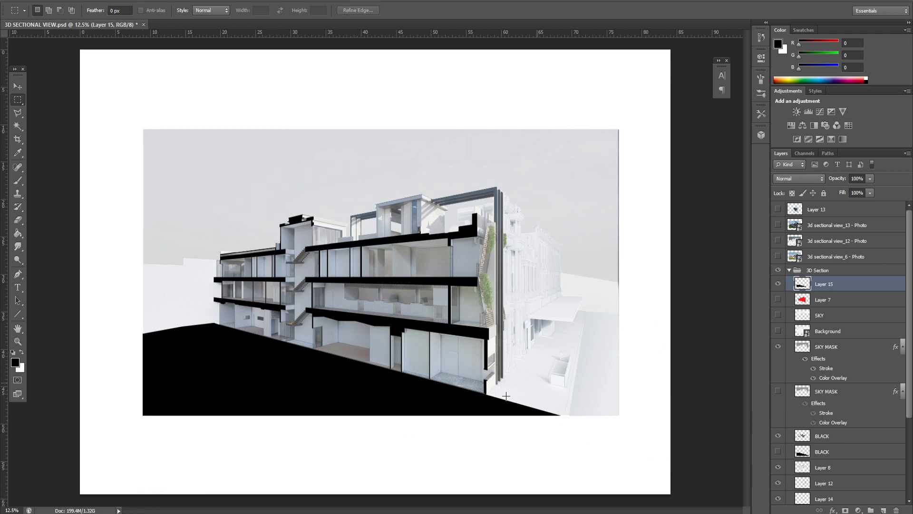
Step: Examine the black ground along the building's base and across the whole render
key("ctrl+plus")
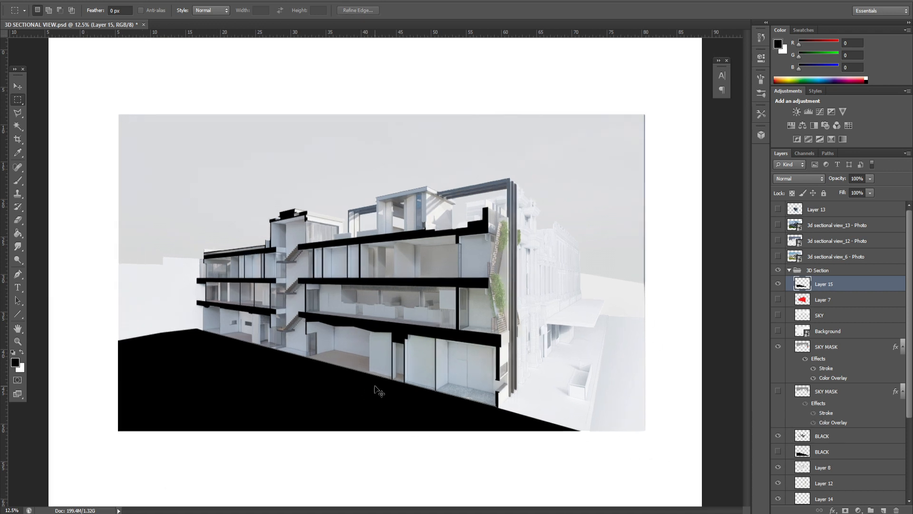
scroll(497, 489, "down", 5)
scroll(472, 509, "left", 3)
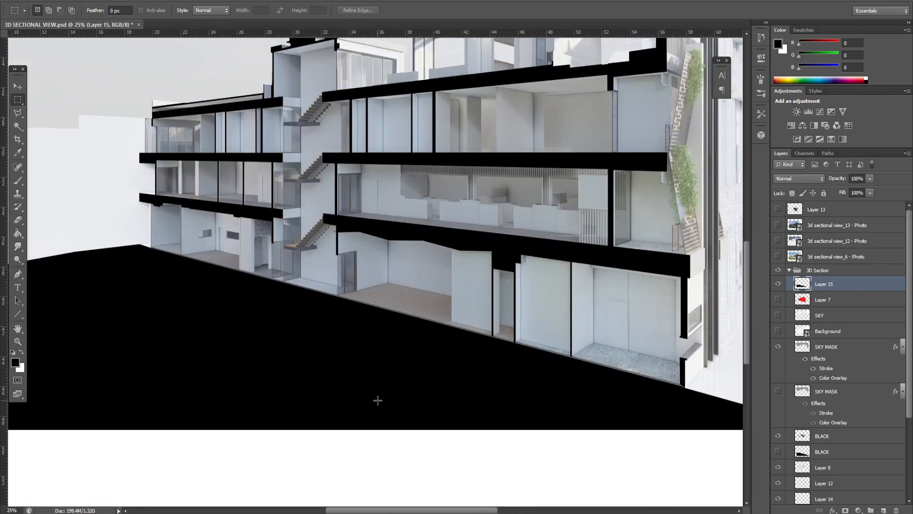
mouse_move(486, 512)
left_mouse_down()
mouse_move(550, 512)
mouse_move(469, 509)
left_mouse_up()
key("ctrl+minus")
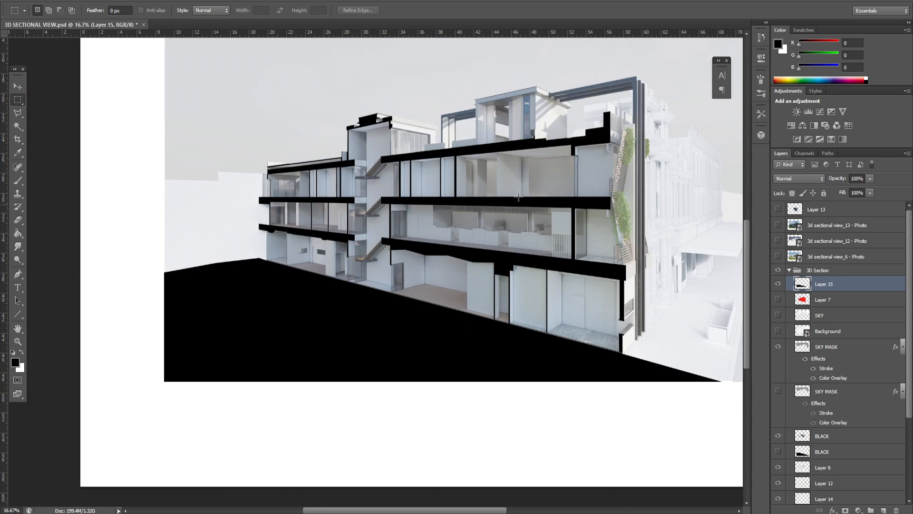
scroll(392, 331, "up", 2)
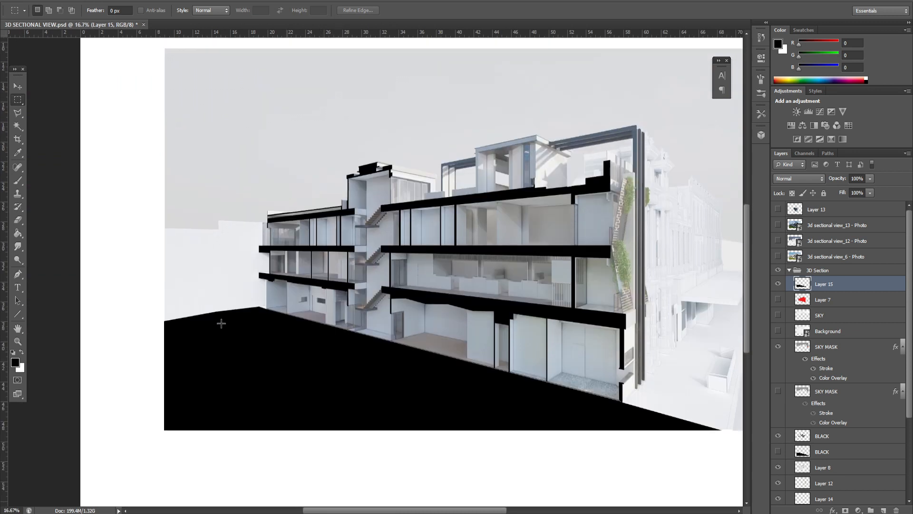
scroll(390, 308, "right", 4)
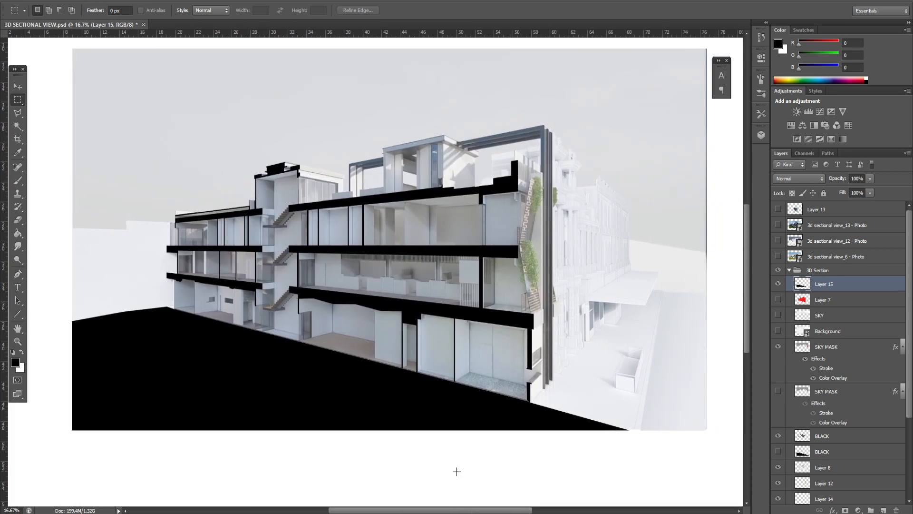
scroll(390, 309, "up", 2)
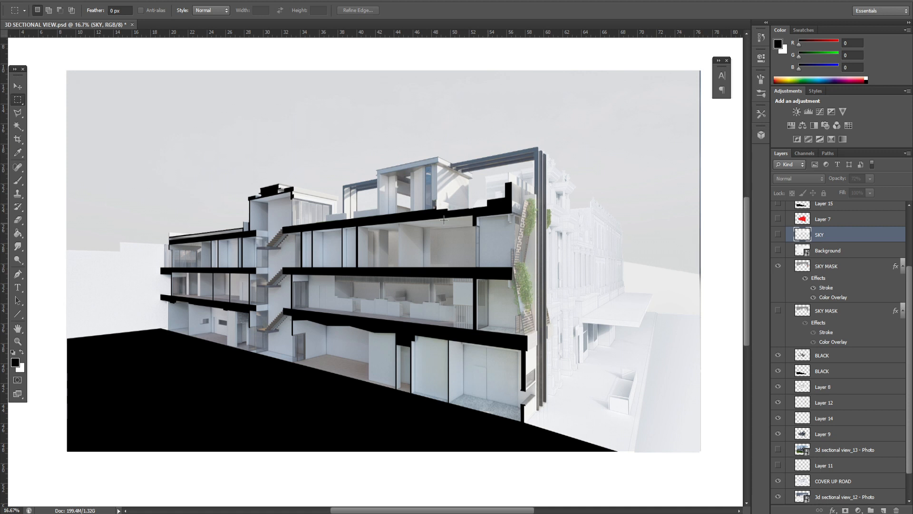
Step: Fill a rectangular selection over the sky and upper part of the render with white on a new layer above SKY
left_click_drag(65, 69, 705, 358)
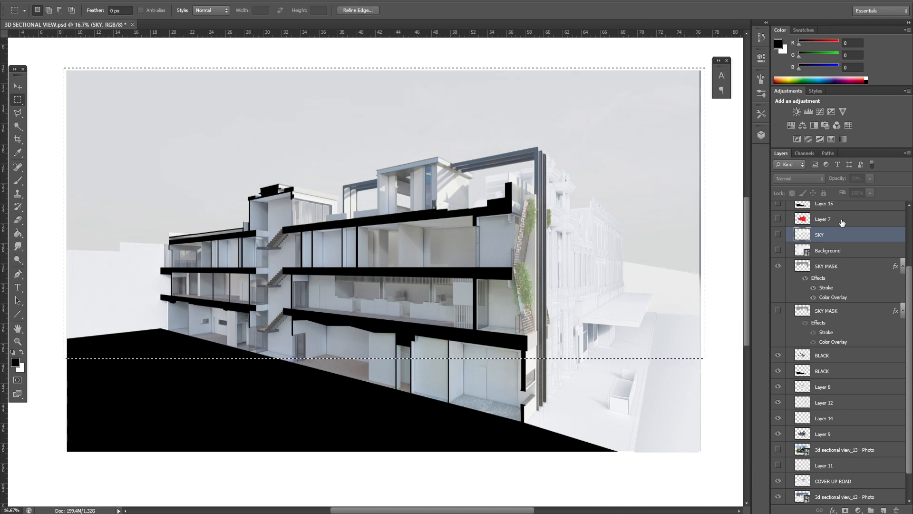
left_click(883, 510)
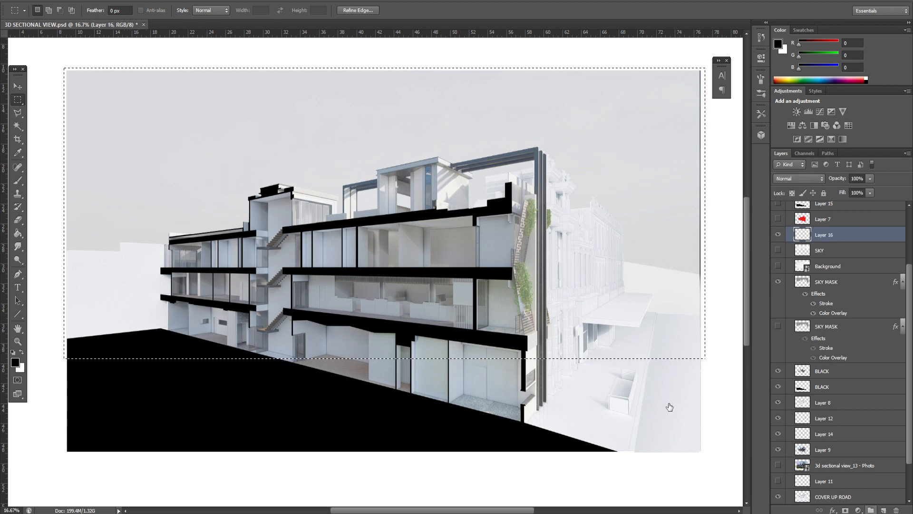
left_click(18, 233)
left_click(22, 351)
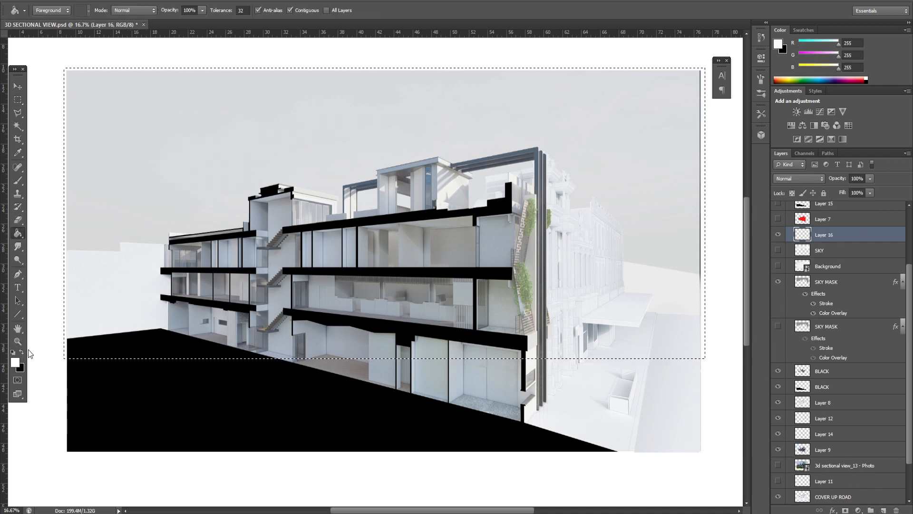
left_click(229, 174)
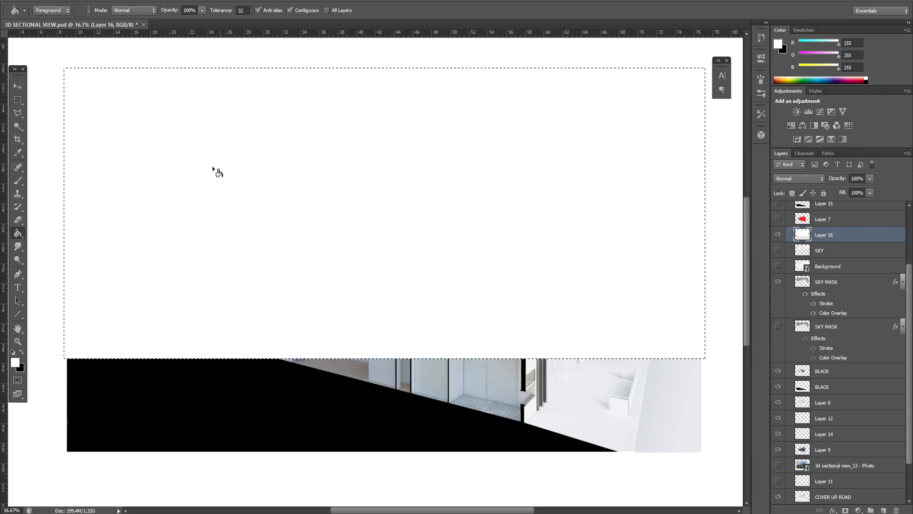
Step: Clear the selection, move the white layer directly above 3d sectional view_12 and lower its opacity
left_click(18, 100)
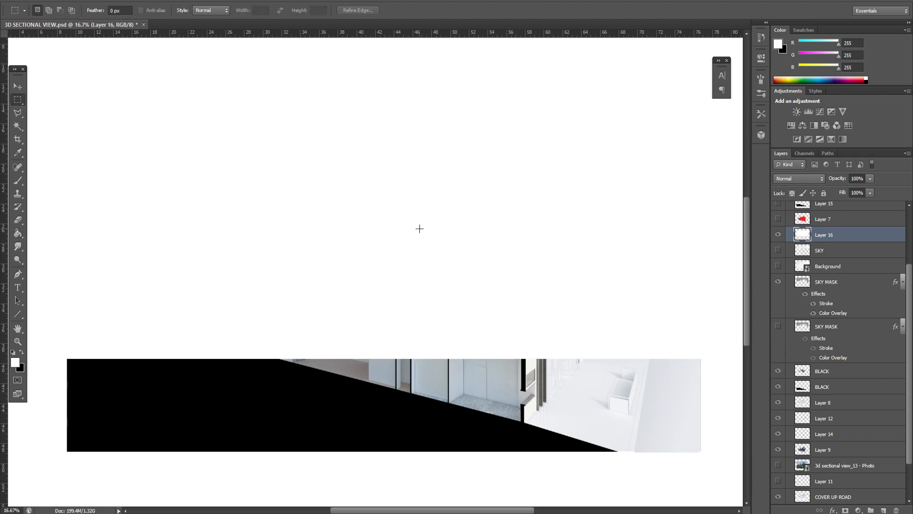
left_click_drag(818, 236, 816, 467)
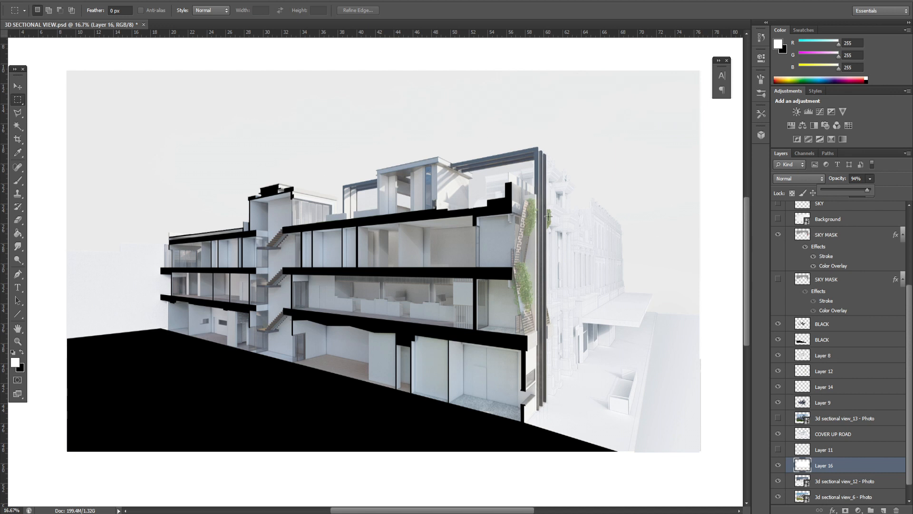
Step: Show the Background cloud image and the second SKY MASK layer, and make Background the active layer
scroll(837, 328, "up", 3)
left_click(778, 330)
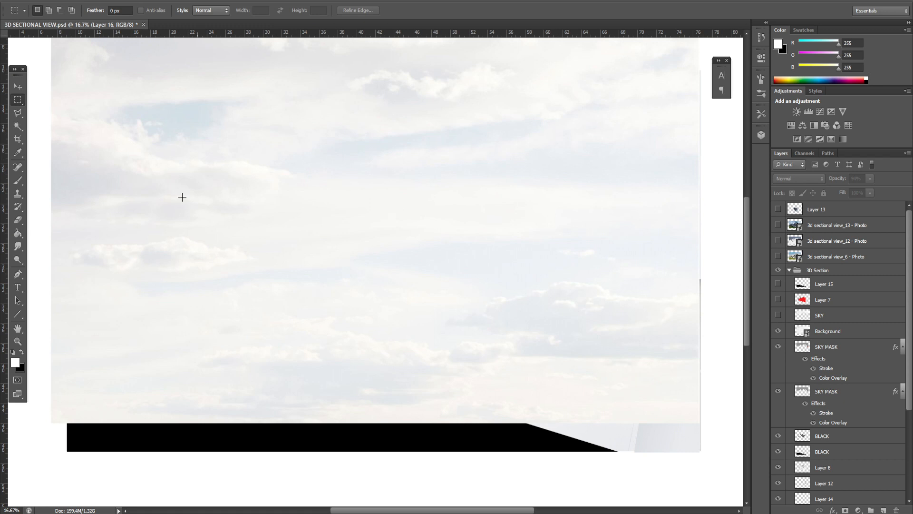
left_click(837, 332)
scroll(325, 171, "up", 1)
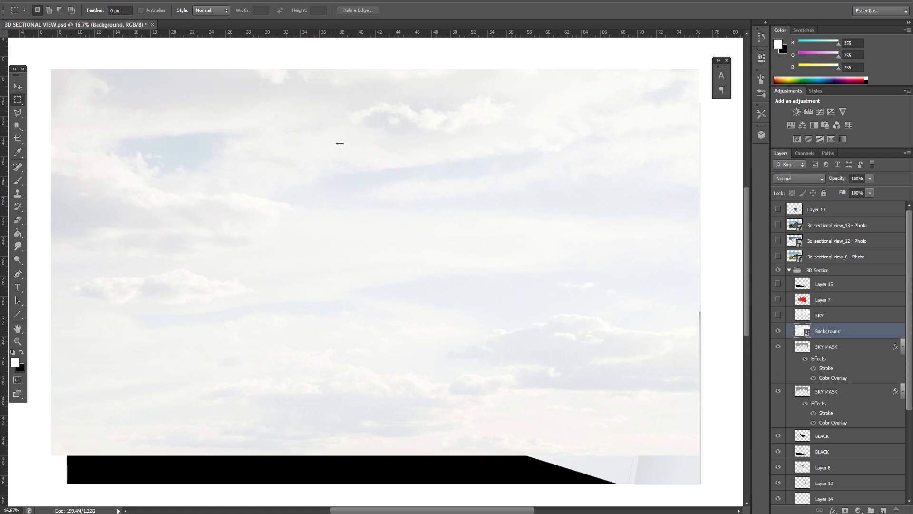
Step: Hide the Background cloud image, select around the building with the Magic Wand on Layer 7 and invert the selection
left_click(778, 330)
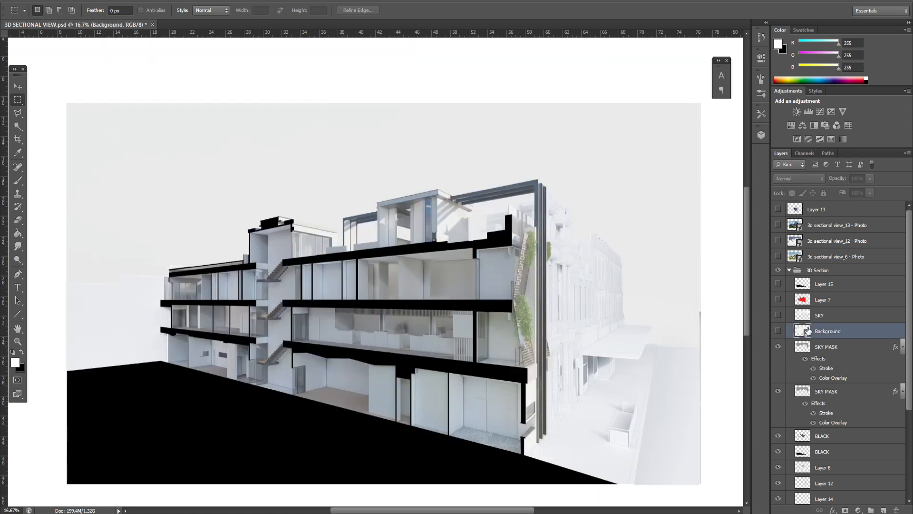
scroll(92, 113, "down", 1)
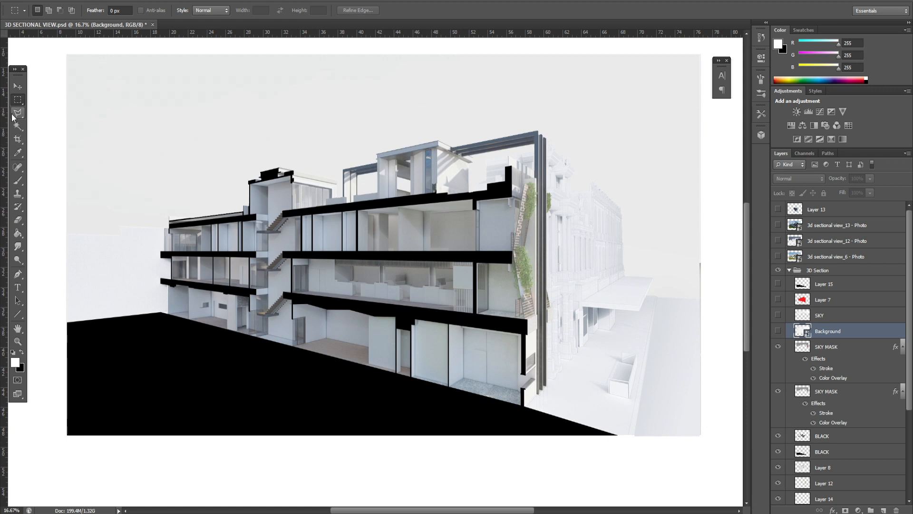
left_click(17, 125)
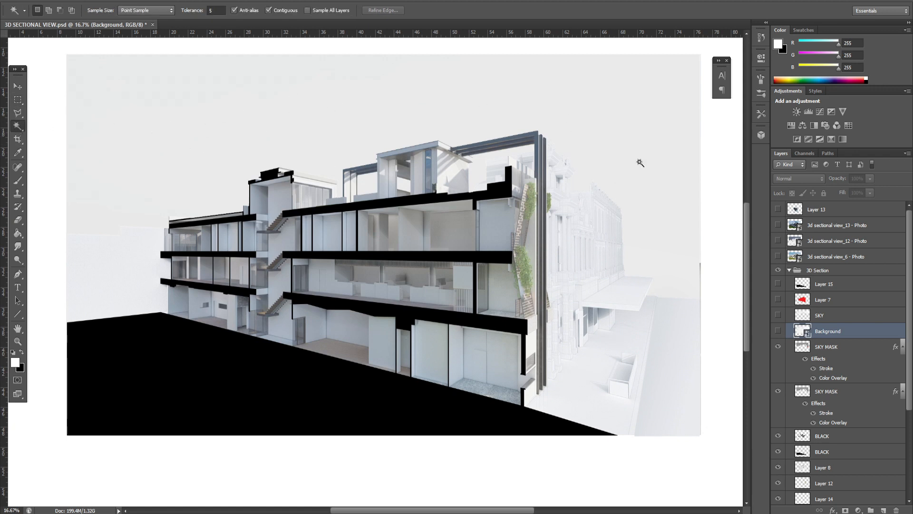
left_click(835, 298)
left_click(480, 193)
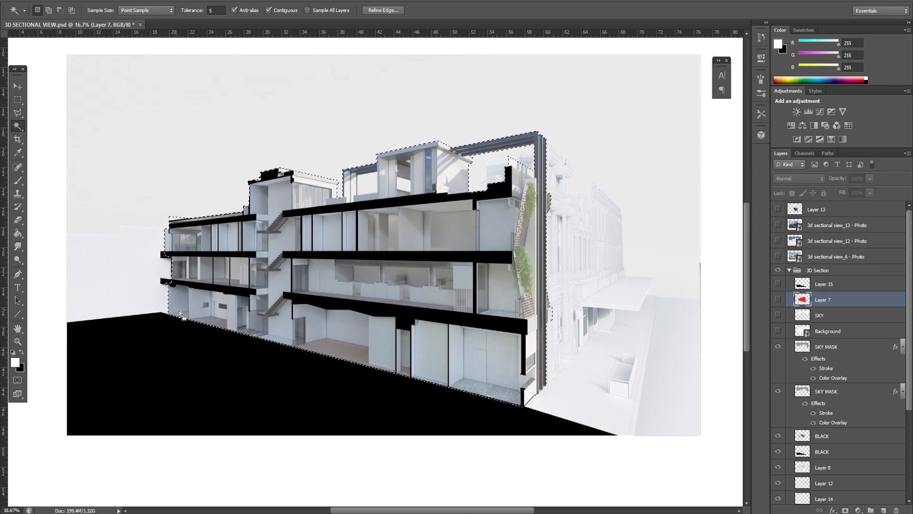
right_click(391, 227)
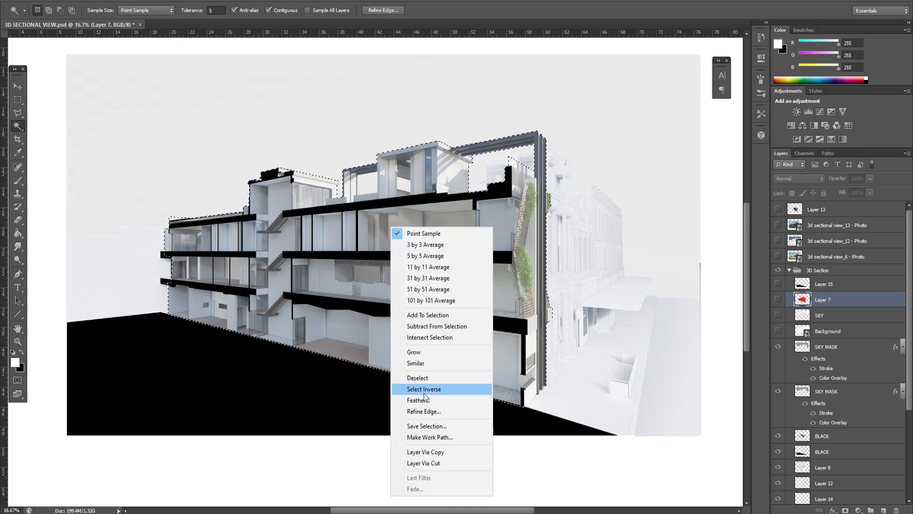
left_click(424, 389)
scroll(499, 271, "up", 2)
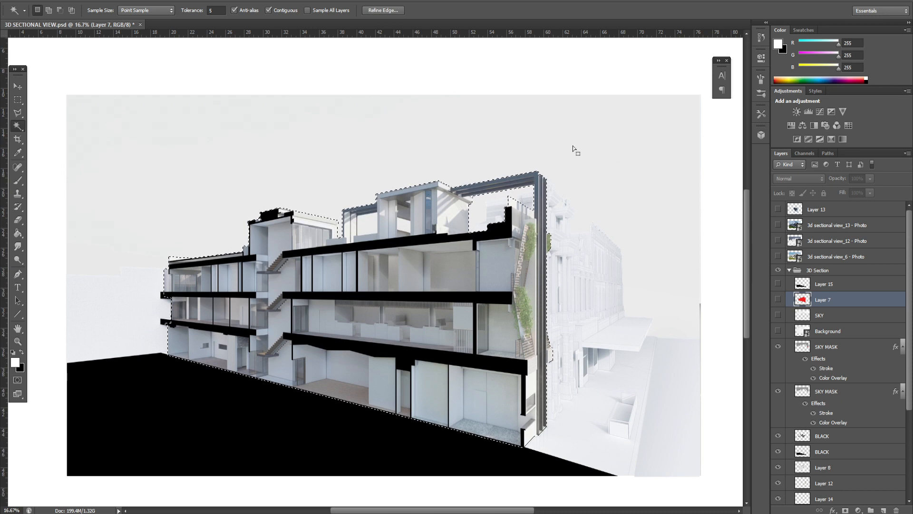
Step: Show the Background cloud image with the building outline selected on it, and clear the selection
left_click(778, 331)
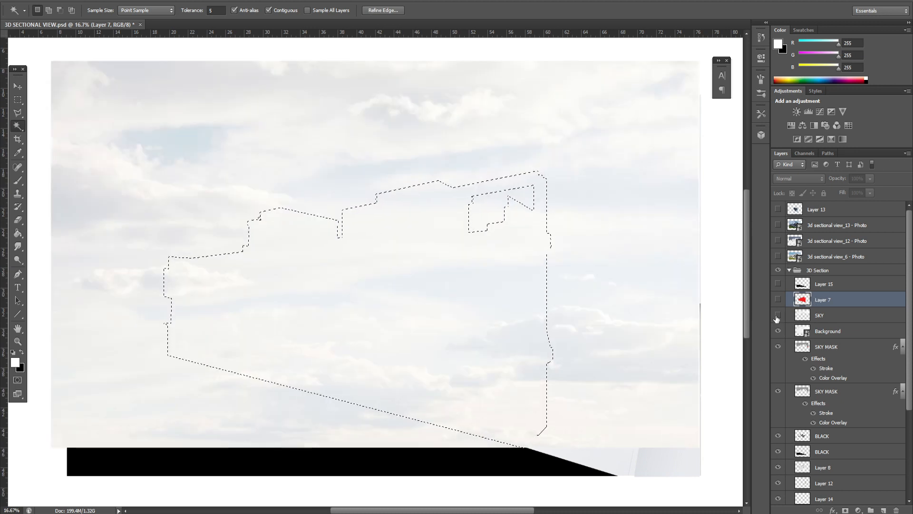
left_click(18, 100)
left_click(120, 102)
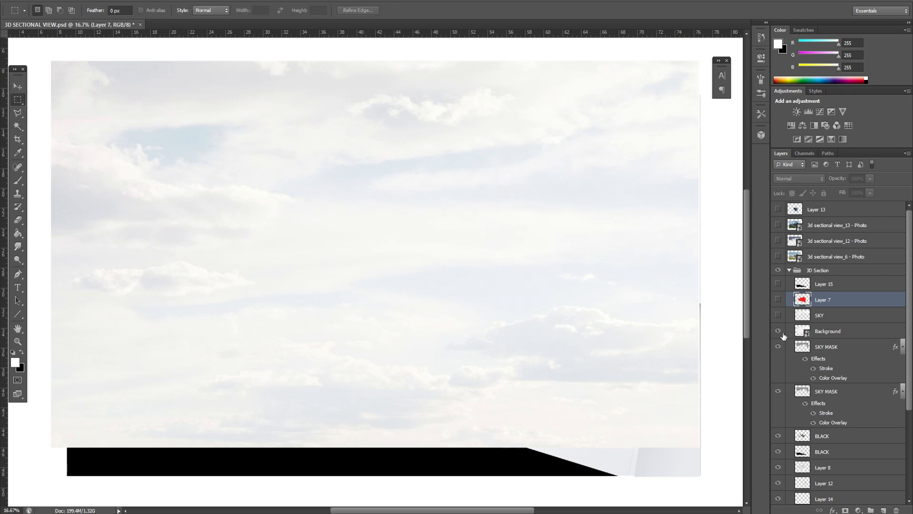
Step: Make the 3d sectional view_13 layer active, hide the Background cloud image and show the cut-out SKY layer
left_click(830, 327)
scroll(838, 371, "down", 3)
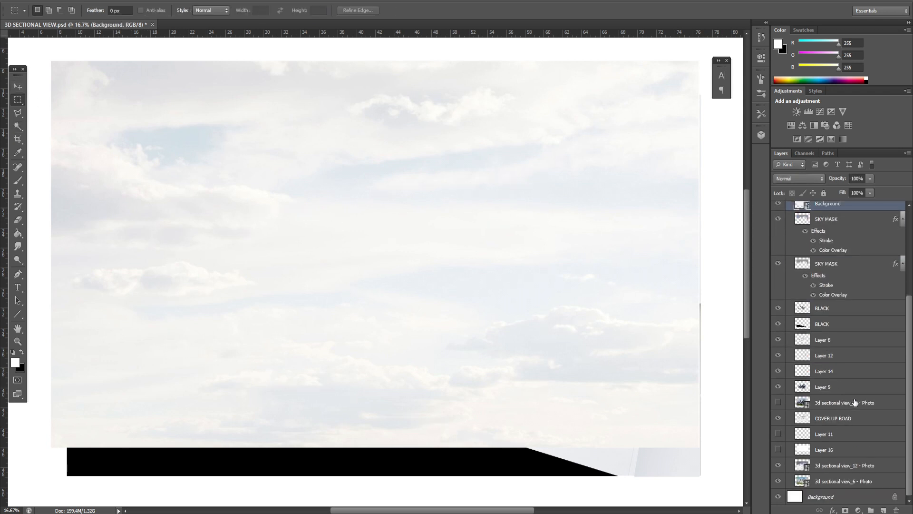
left_click(854, 403)
scroll(791, 330, "up", 3)
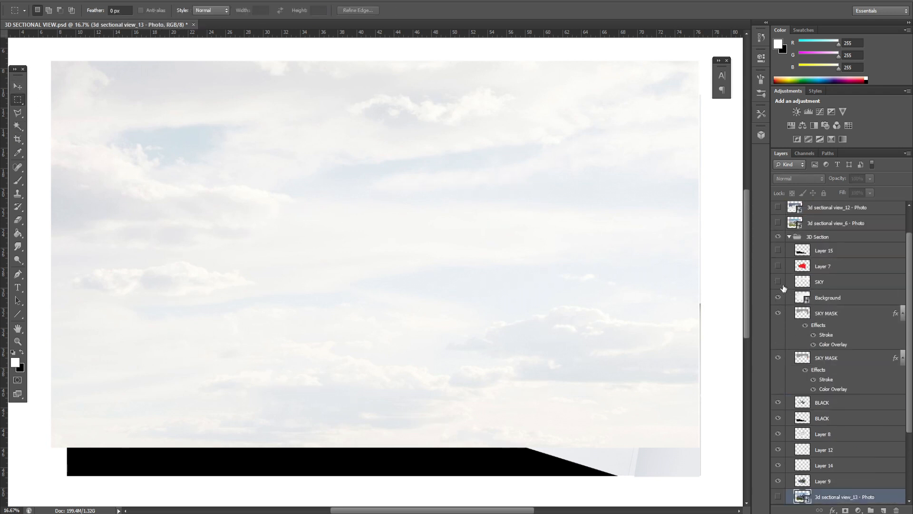
left_click(779, 297)
left_click(778, 282)
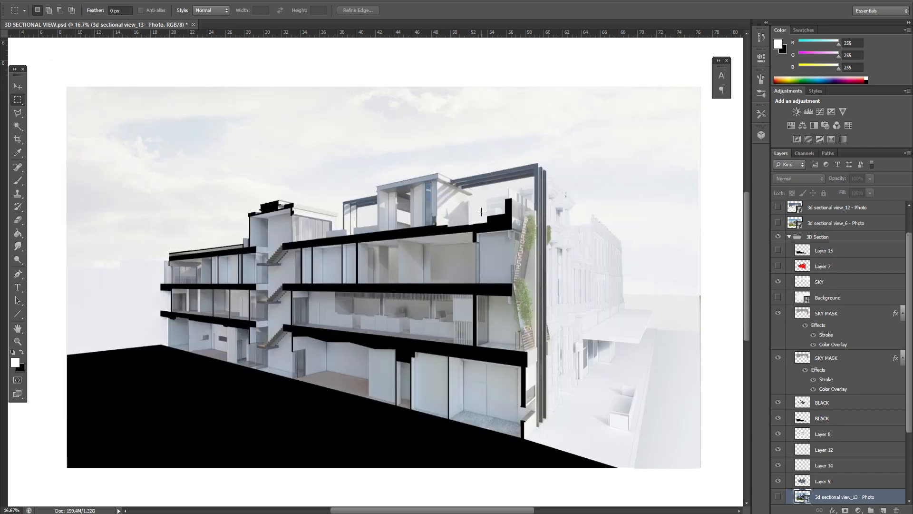
left_click_drag(74, 93, 696, 201)
left_click(635, 248)
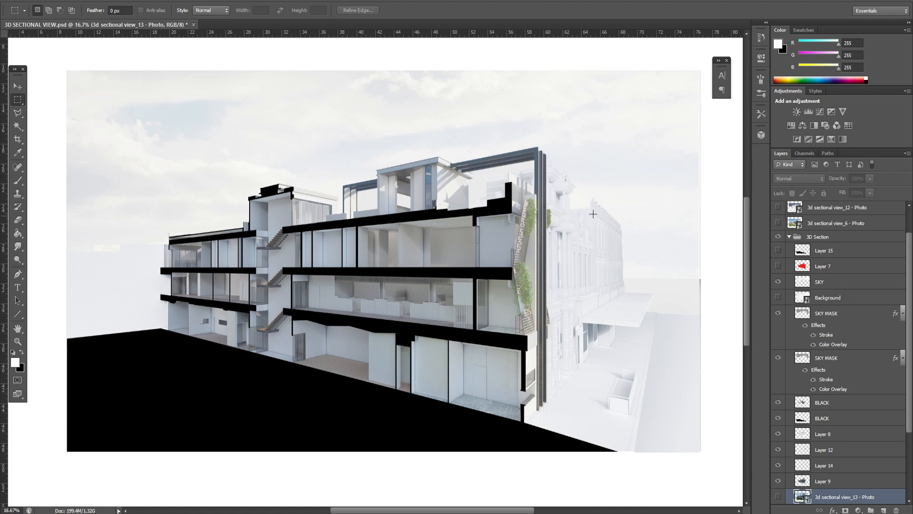
scroll(245, 350, "down", 2)
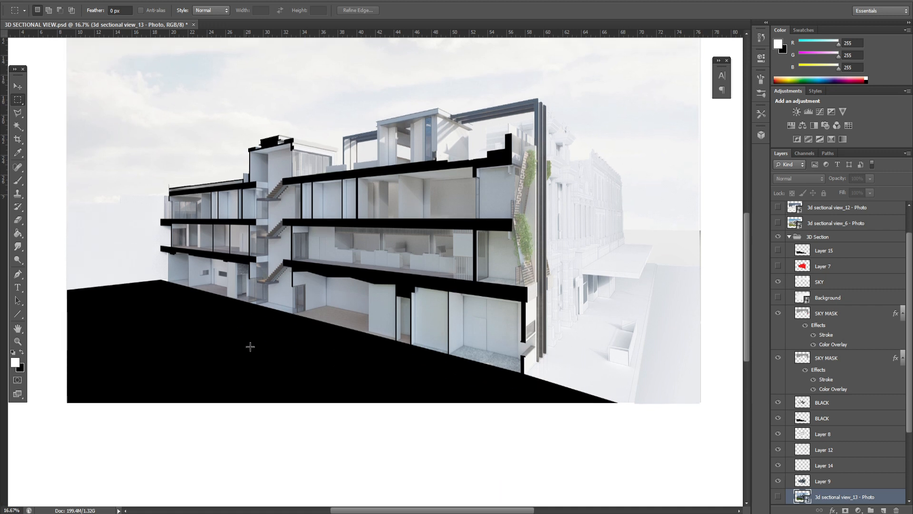
scroll(184, 345, "up", 1)
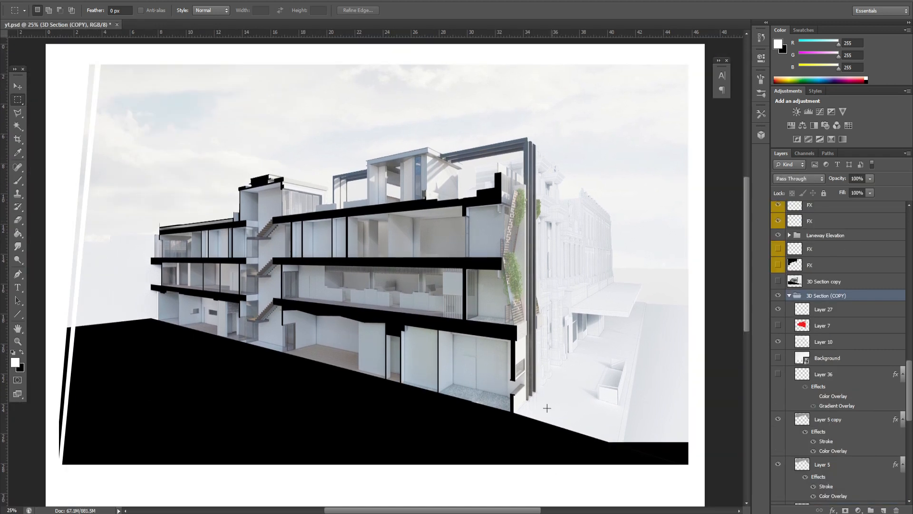
left_click(18, 113)
left_click_drag(497, 509, 450, 510)
left_click(212, 66)
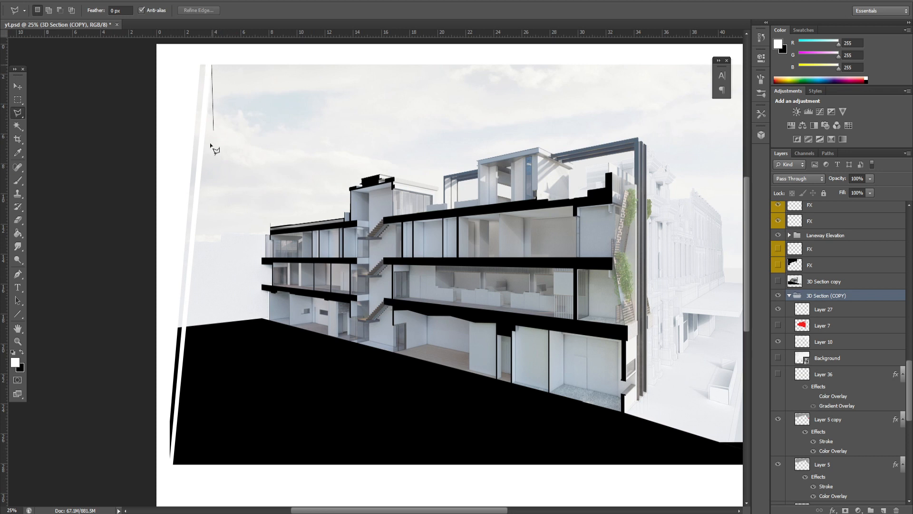
left_click(170, 464)
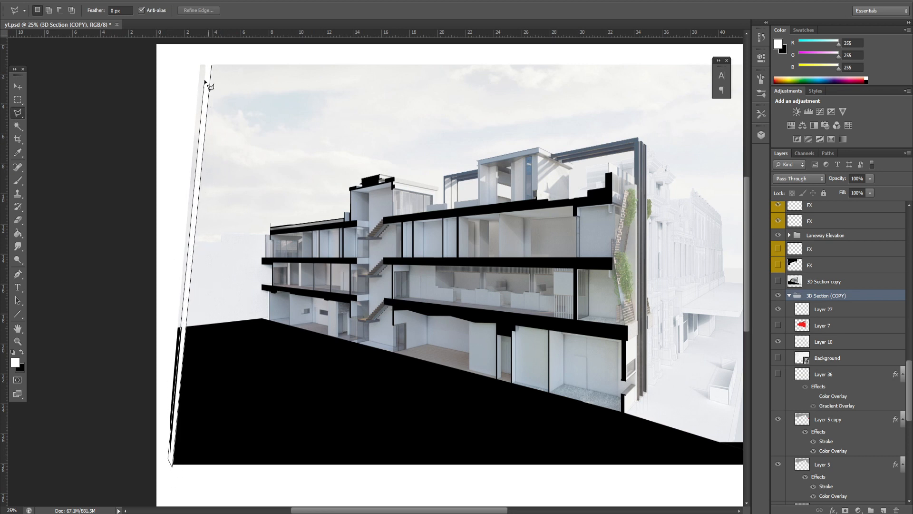
left_click(206, 64)
key("Escape")
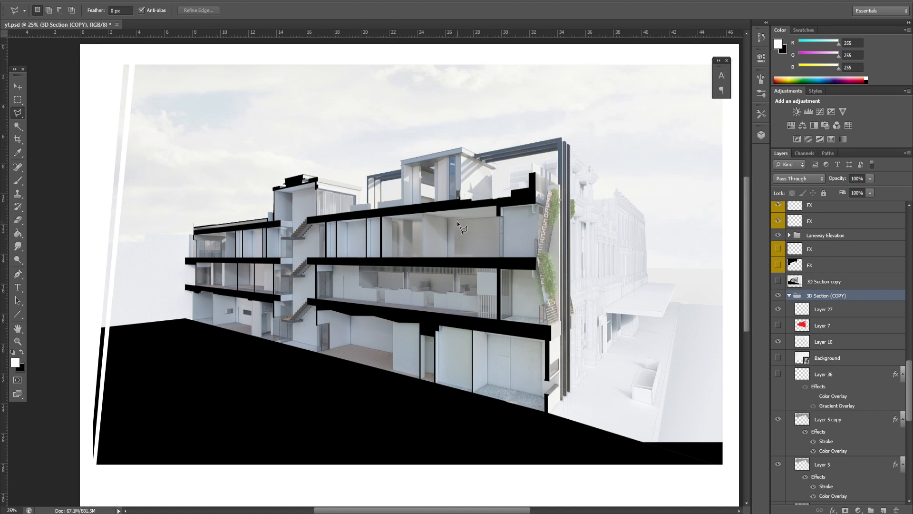
Step: Outline the ground-floor stairwell wall beneath the lowest stair flight with a polygonal lasso selection
left_click_drag(320, 259, 288, 242)
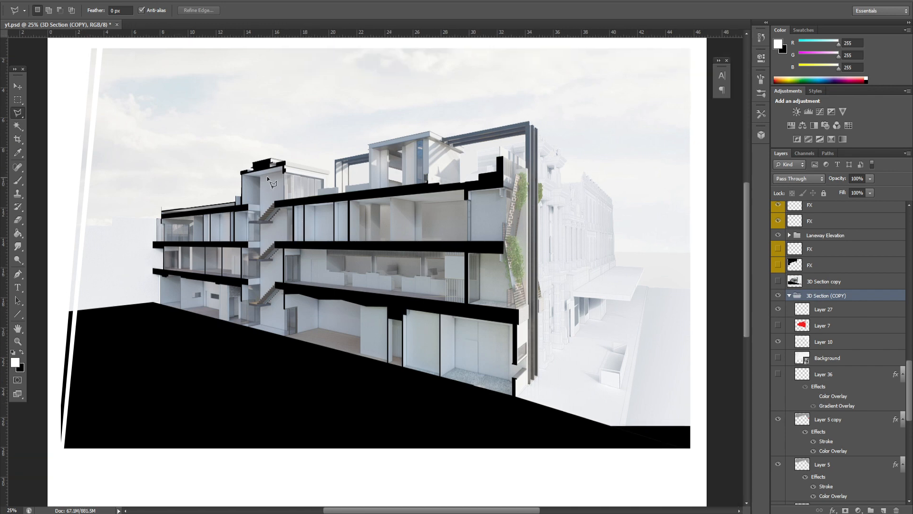
key("ctrl+1")
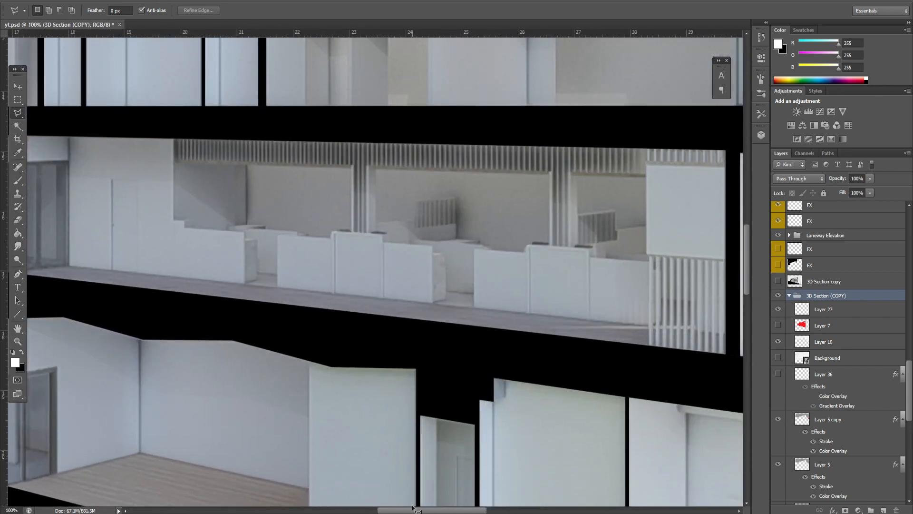
left_click_drag(413, 508, 344, 449)
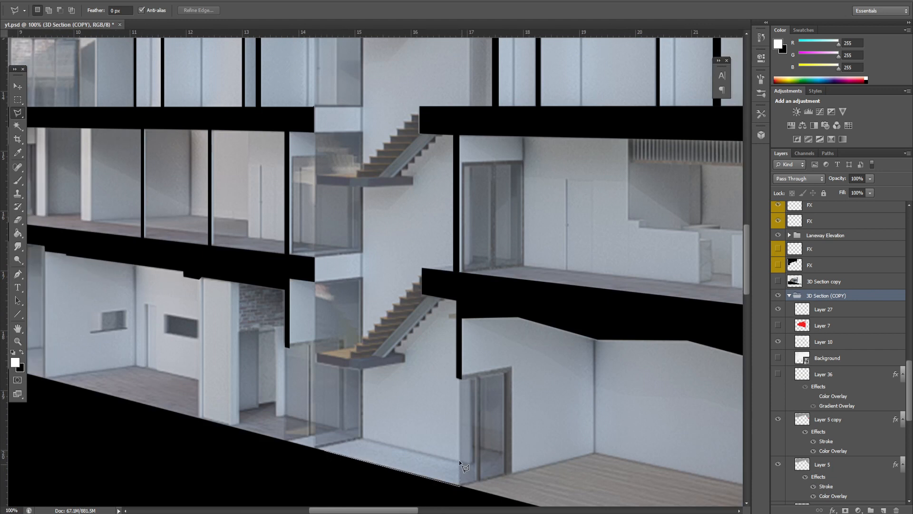
left_click(456, 300)
left_click(405, 360)
double_click(323, 450)
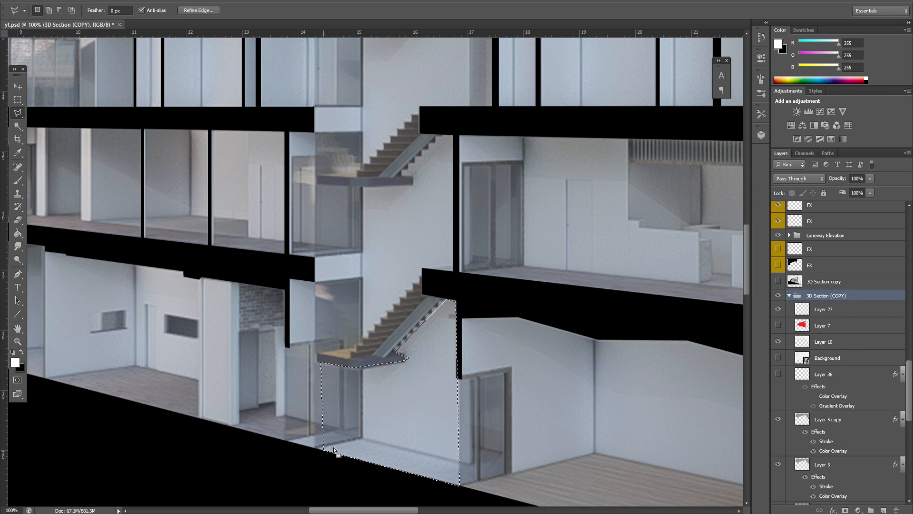
Step: Create a new layer above Layer 27 and set the foreground colour to orange #e8b037
left_click(845, 309)
left_click(883, 509)
left_click(14, 362)
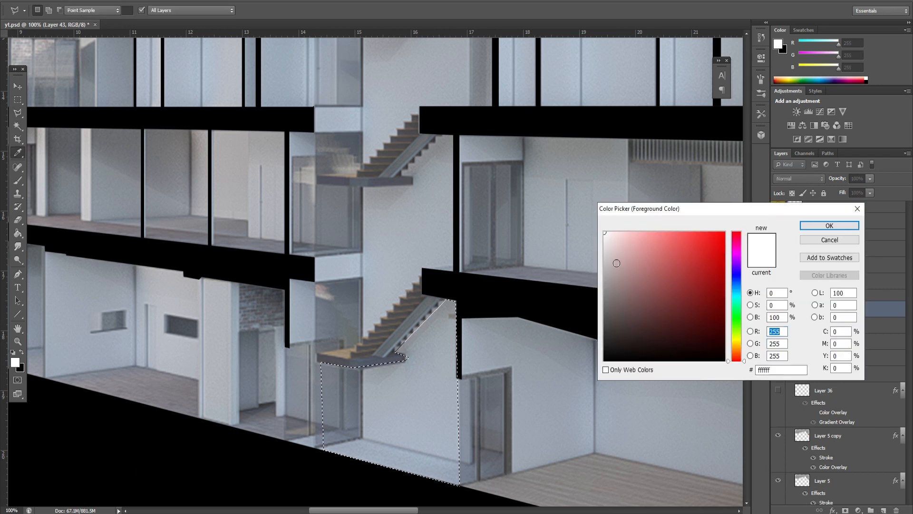
left_click_drag(739, 329, 739, 346)
left_click_drag(673, 276, 694, 244)
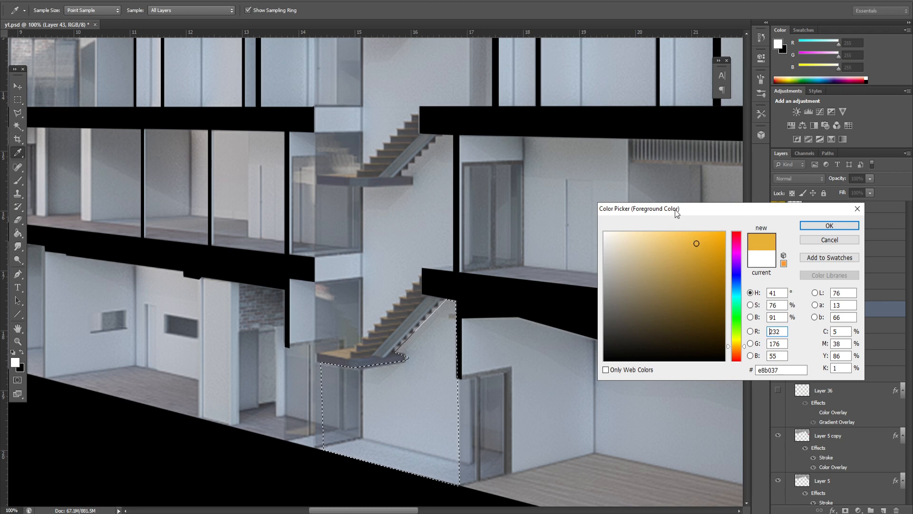
left_click(829, 225)
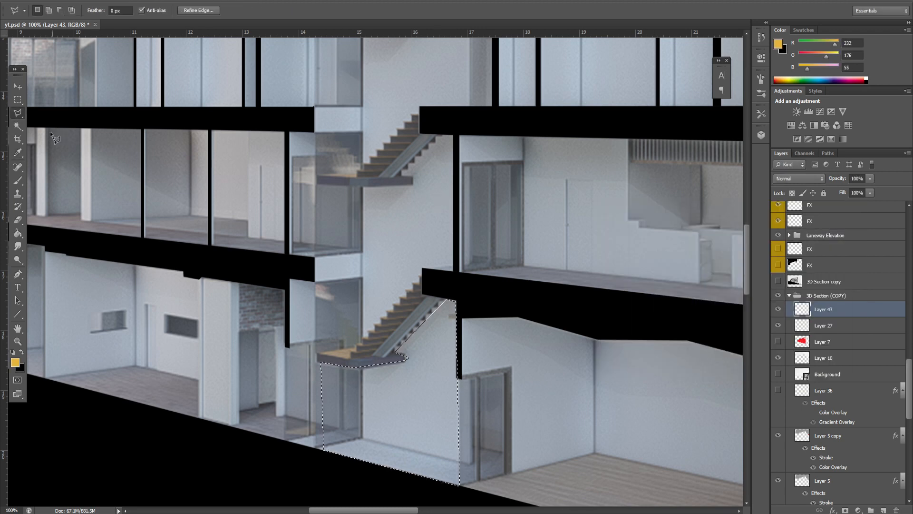
Step: Fill the selected stairwell wall with the orange foreground colour and lower the layer's opacity to 32%
left_click(17, 232)
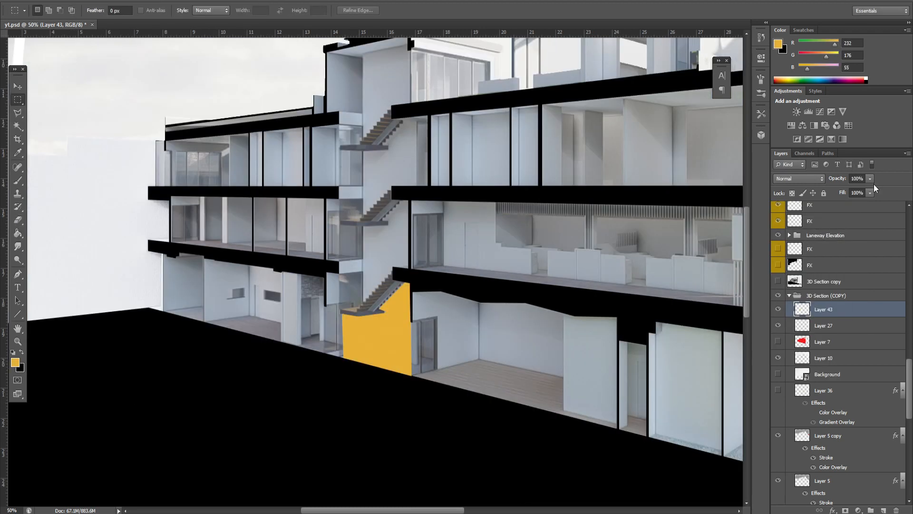
left_click(870, 179)
left_click_drag(844, 191, 843, 193)
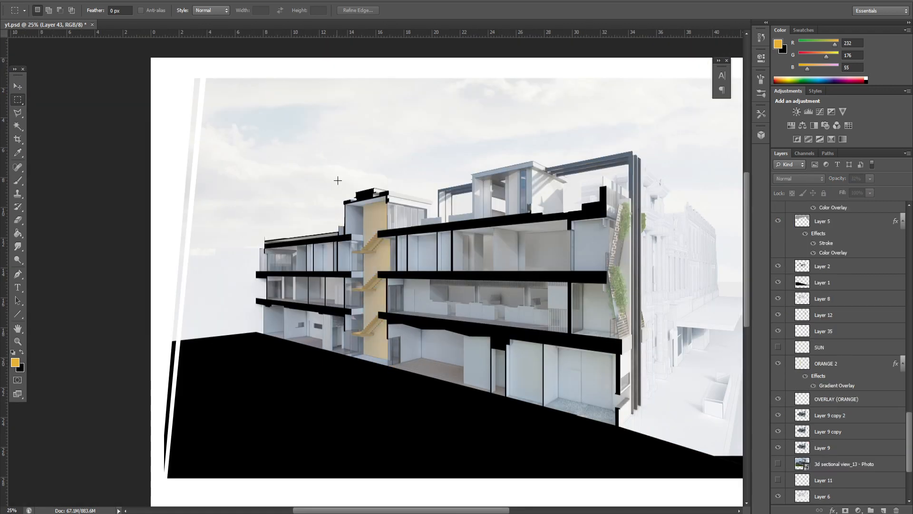
Step: Examine the orange-tinted stairwell core and stairs in relation to the whole sectional view
left_click_drag(340, 171, 400, 407)
left_click(452, 442)
left_click_drag(462, 510, 488, 513)
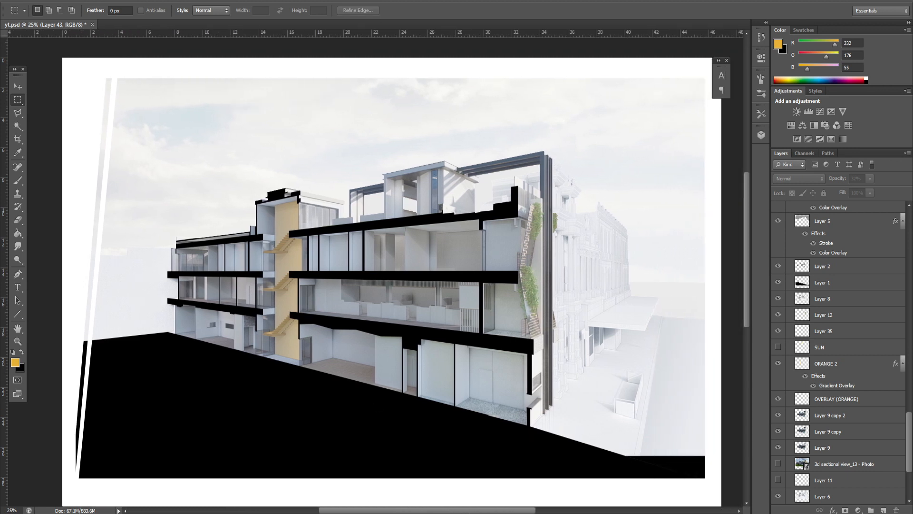
left_click_drag(303, 202, 309, 399)
left_click(333, 387)
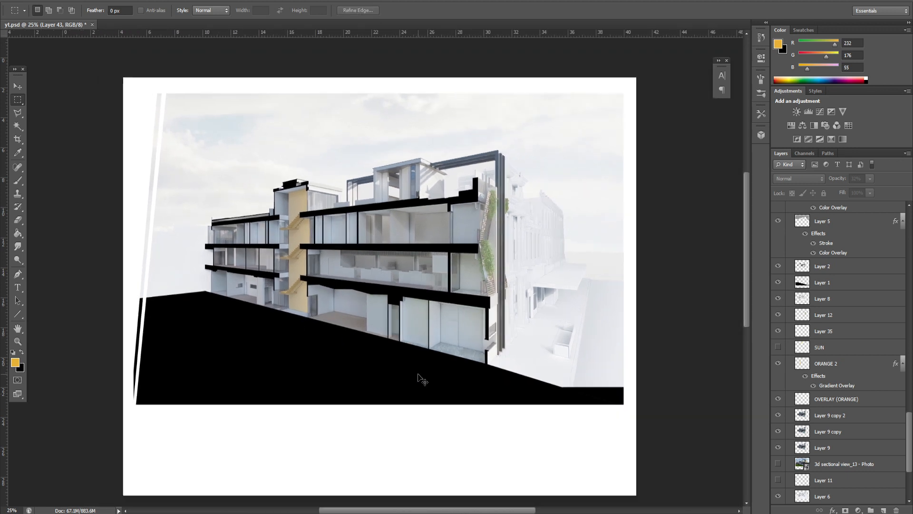
left_click_drag(284, 168, 326, 317)
left_click(411, 314)
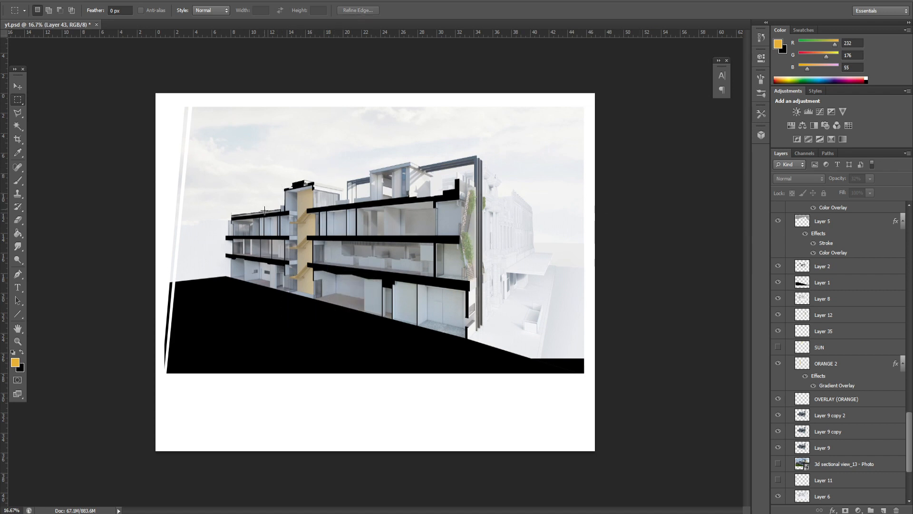
Step: Set the foreground colour to white #ffffff
key("ctrl+plus")
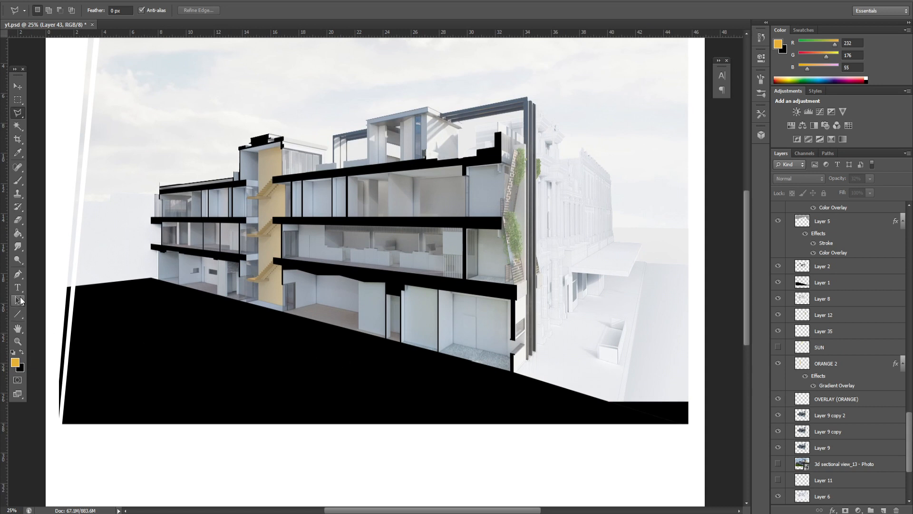
key("l")
left_click(17, 362)
left_click(604, 231)
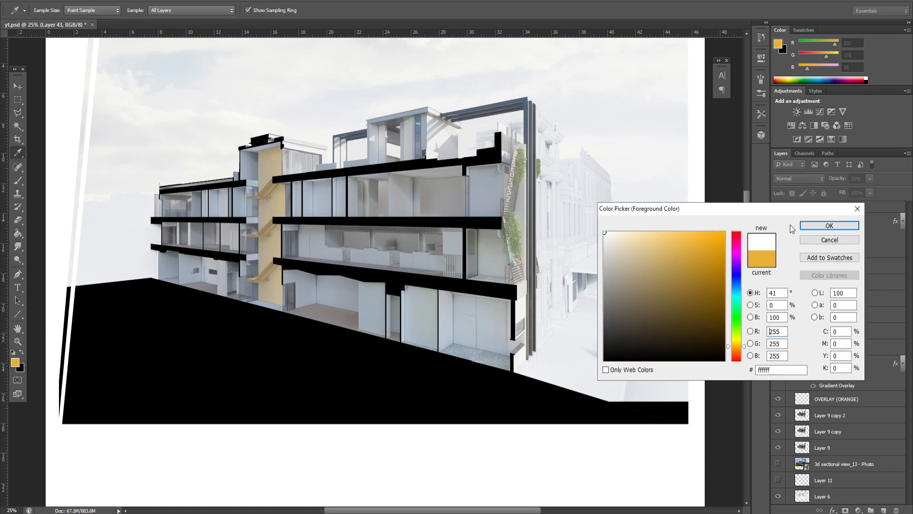
left_click(827, 227)
Step: Add the title "3D SECTIONAL VIEW" in white Helvetica Regular, 50.03 pt, on the black ground, and make Layer 5 copy active
left_click(102, 11)
left_click(102, 11)
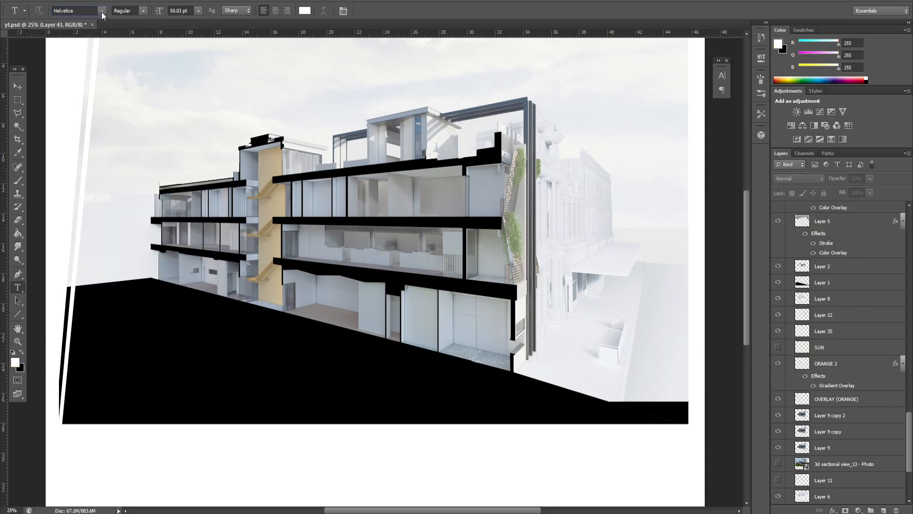
left_click(164, 378)
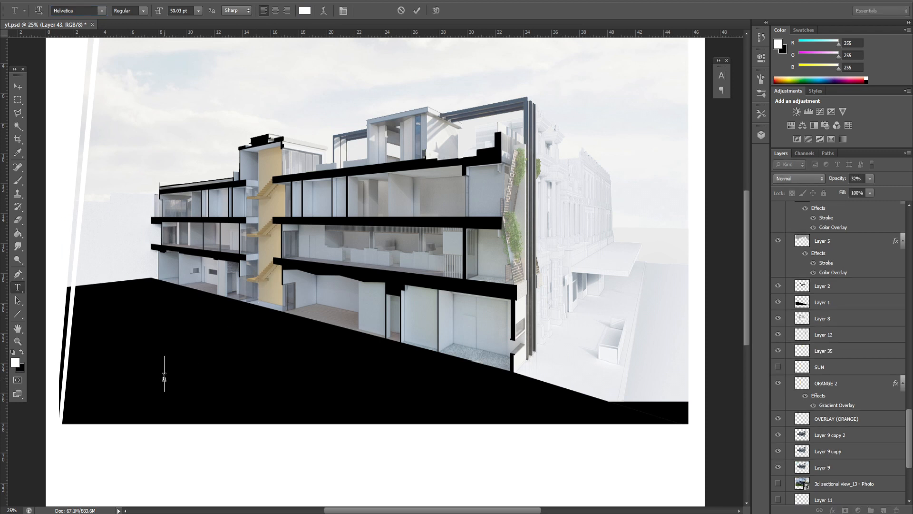
type("3D SECTI")
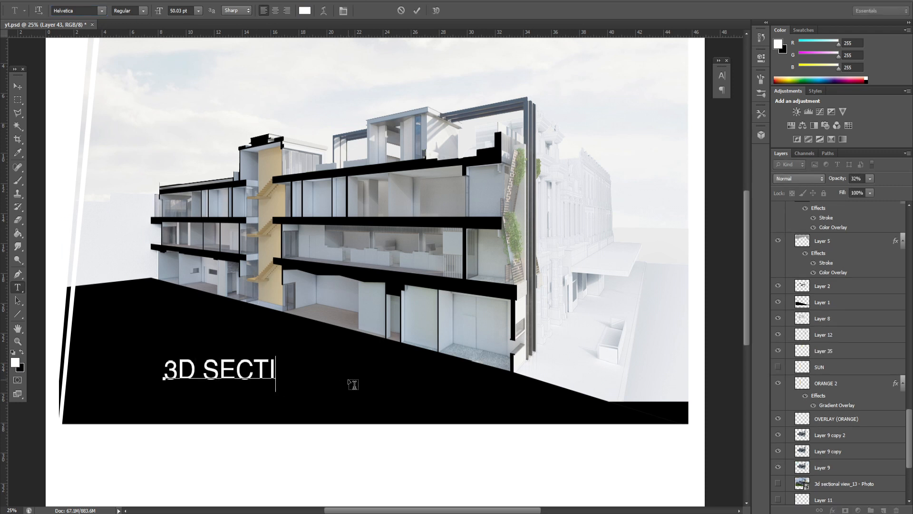
type("ONAL VIEW")
left_click(839, 364)
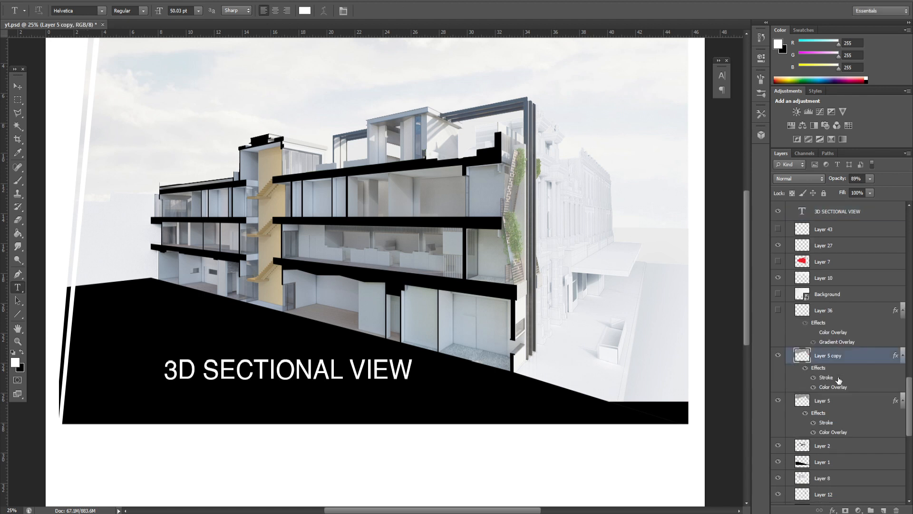
Step: Move the title "3D SECTIONAL VIEW" to the lower-left corner of the black ground
left_click(857, 212)
key("ctrl+t")
left_click_drag(238, 378, 156, 402)
key("Return")
Step: Set the title in Futura LtCn BT Light, with "3D" larger than the remaining words
key("t")
left_click(233, 399)
key("ctrl+a")
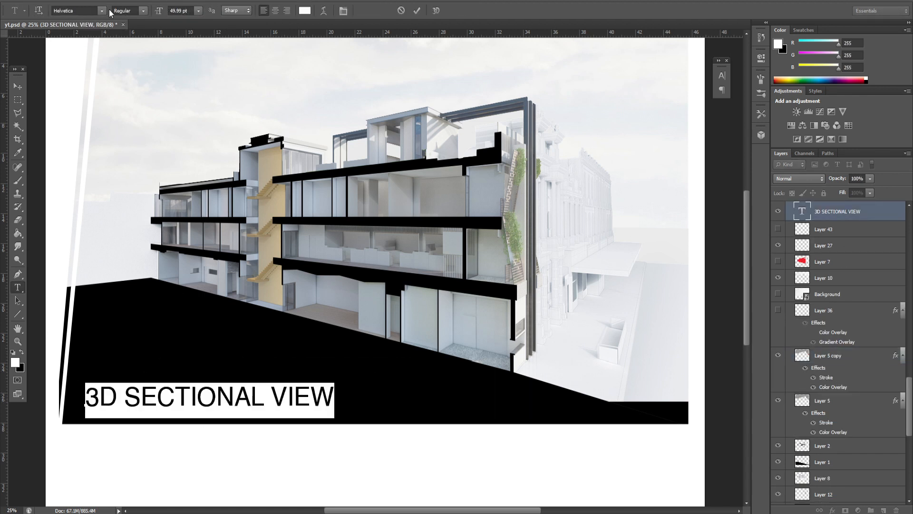
left_click(101, 10)
left_click_drag(196, 143, 204, 96)
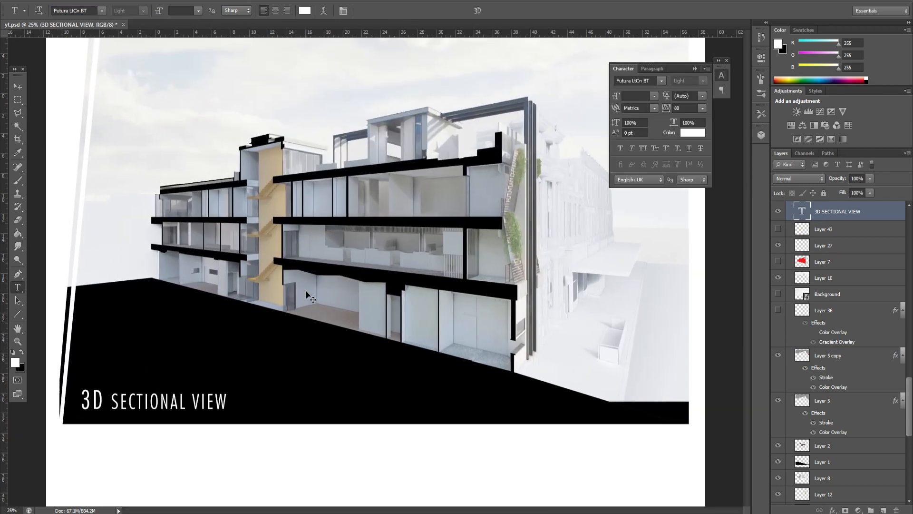
Step: Draw a small white ellipse as an annotation dot on the black floor slab between the ground and middle storeys, beside the stairwell
key("ctrl+plus")
scroll(411, 280, "up", 3, "ctrl")
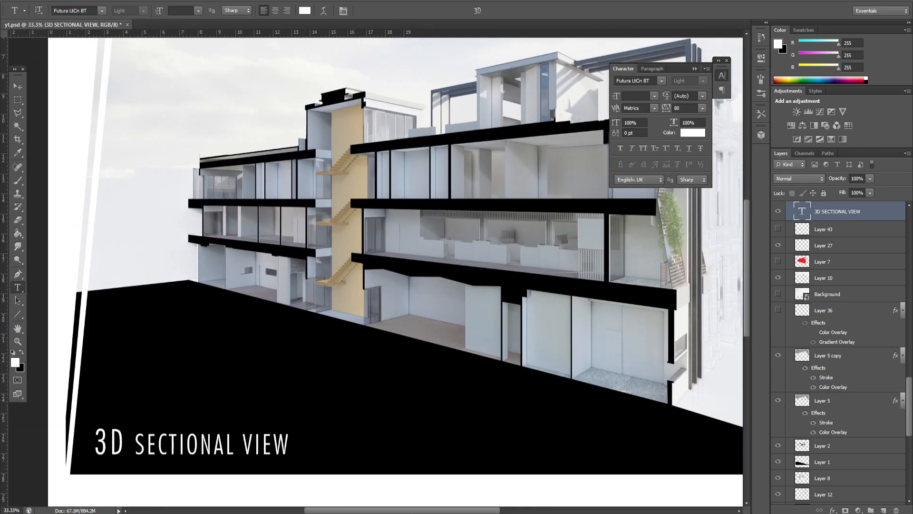
scroll(411, 280, "up", 2)
key("ctrl+plus")
key("ctrl+plus")
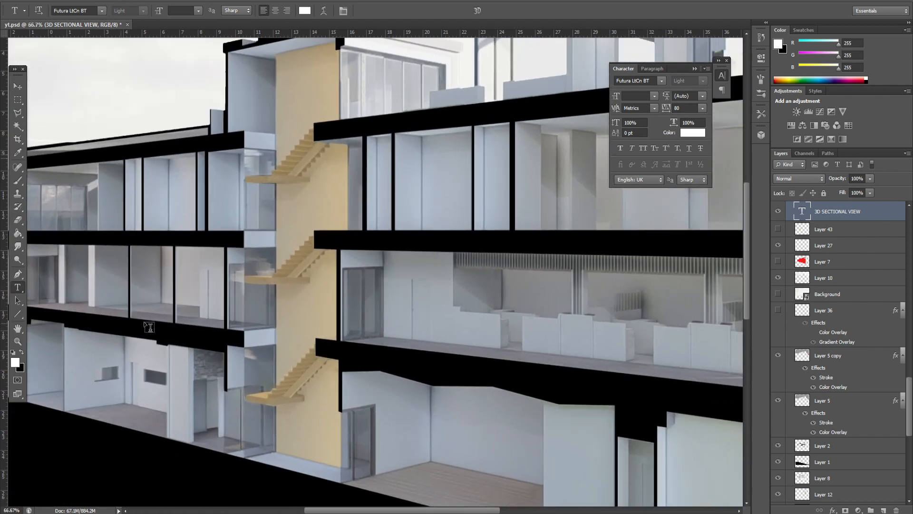
scroll(79, 169, "down", 4)
left_click(16, 315)
left_click(56, 338)
scroll(446, 299, "up", 3)
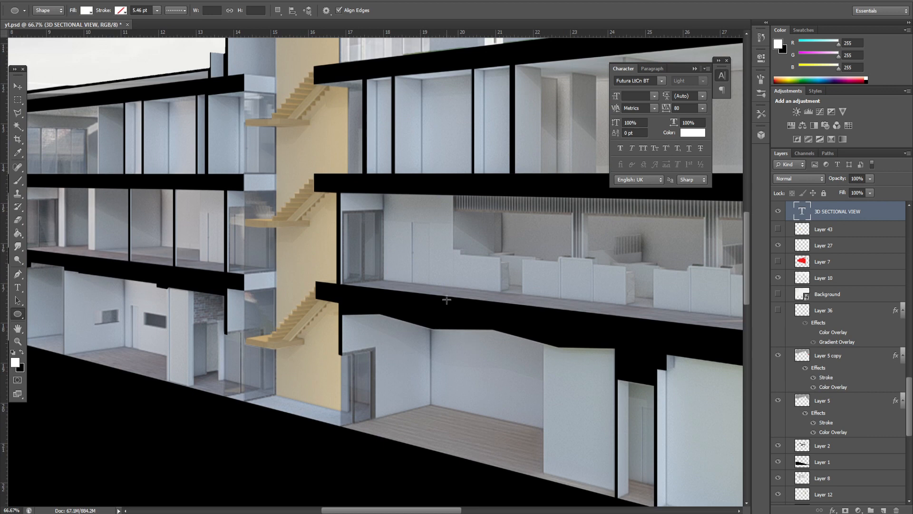
left_click_drag(429, 303, 436, 310)
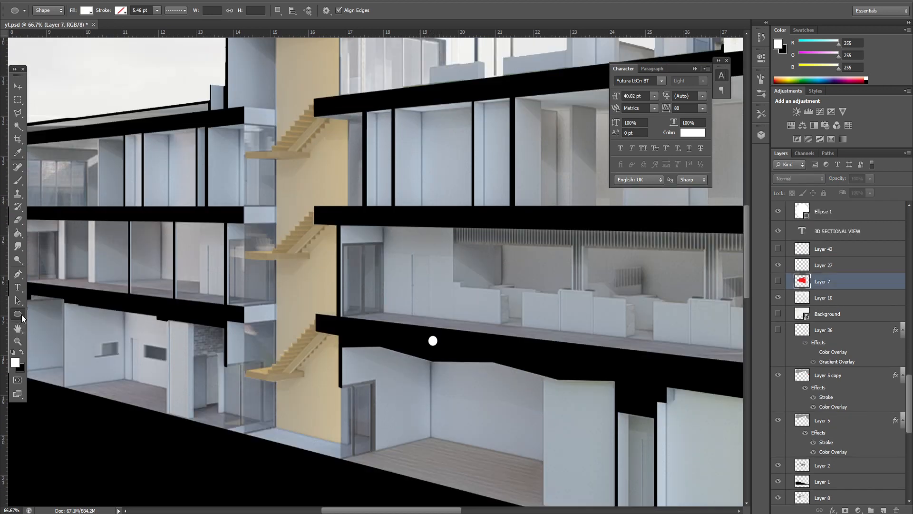
Step: Draw a white 3 px leader line rising from the dot and angling up into the room above
left_click(20, 315)
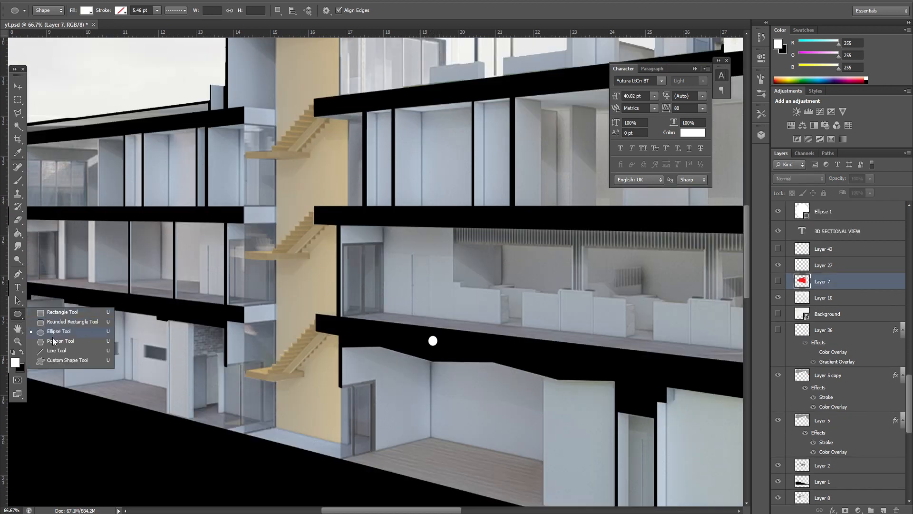
left_click(56, 351)
left_click_drag(433, 340, 480, 283, "shift")
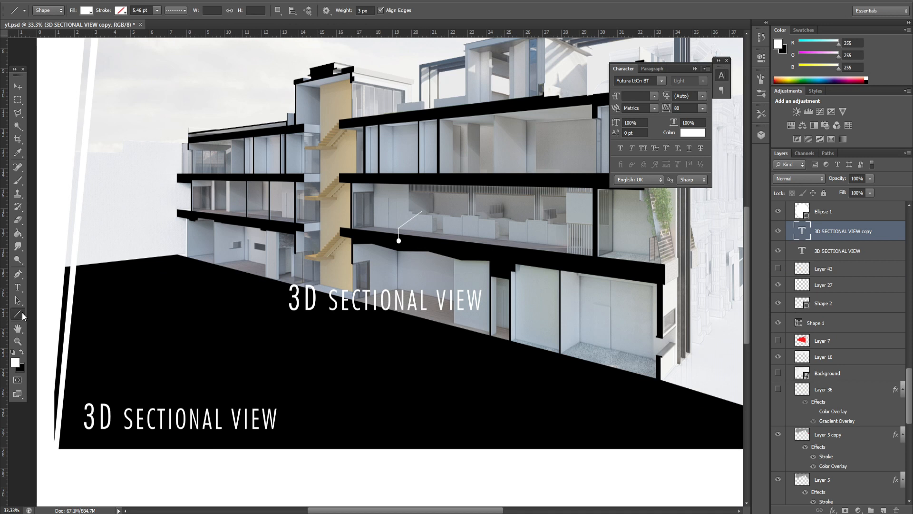
Step: Replace the text of the duplicated title with "THERMAL MASS"
left_click(17, 287)
left_click(471, 309)
key("ctrl+a")
type("THWE")
key("BackSpace")
key("BackSpace")
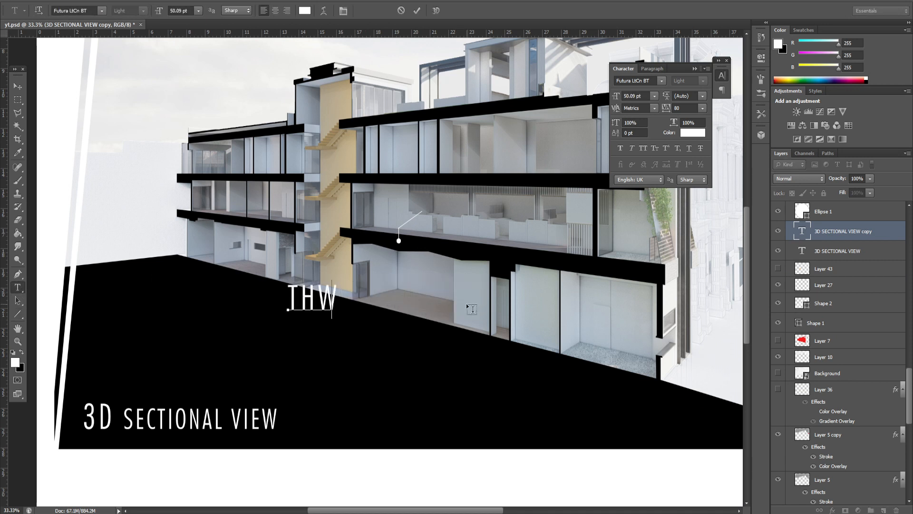
type("ERMAL MASS")
left_click(829, 269)
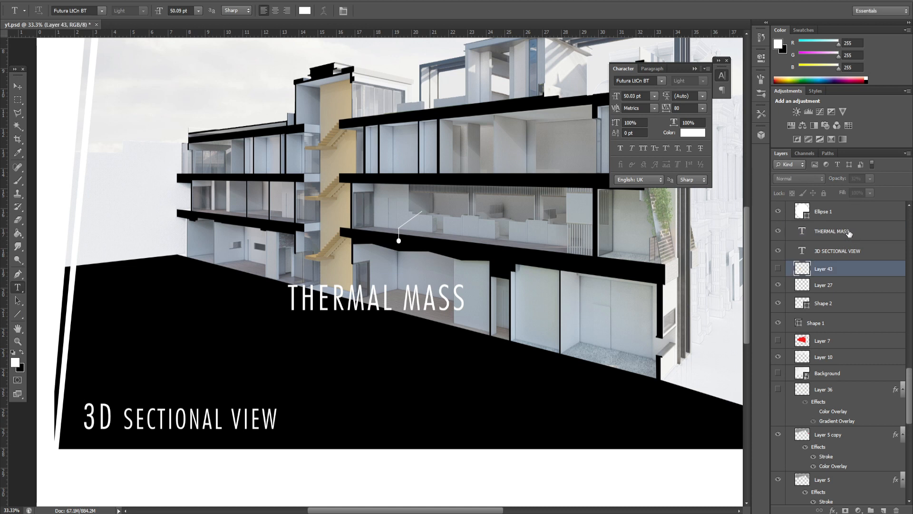
Step: Scale the "THERMAL MASS" label down to 21.53 pt and place it just above the end of the leader line
left_click(837, 232)
key("ctrl+t")
left_click_drag(463, 317, 452, 206)
key("Return")
scroll(450, 208, "up", 2, "alt")
scroll(450, 257, "up", 1)
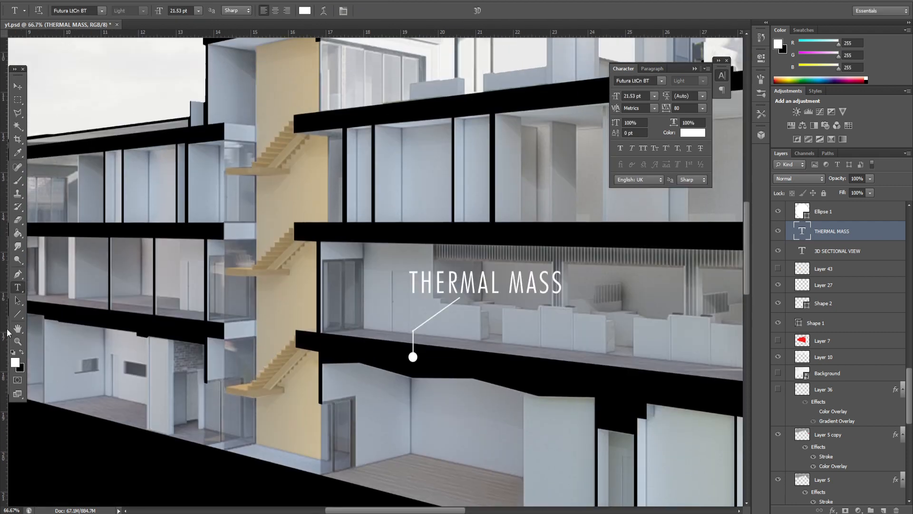
Step: Set the foreground colour to orange (RGB 227, 168, 41) and draw a 3 px line along the top of the "THERMAL MASS" label
left_click(18, 314)
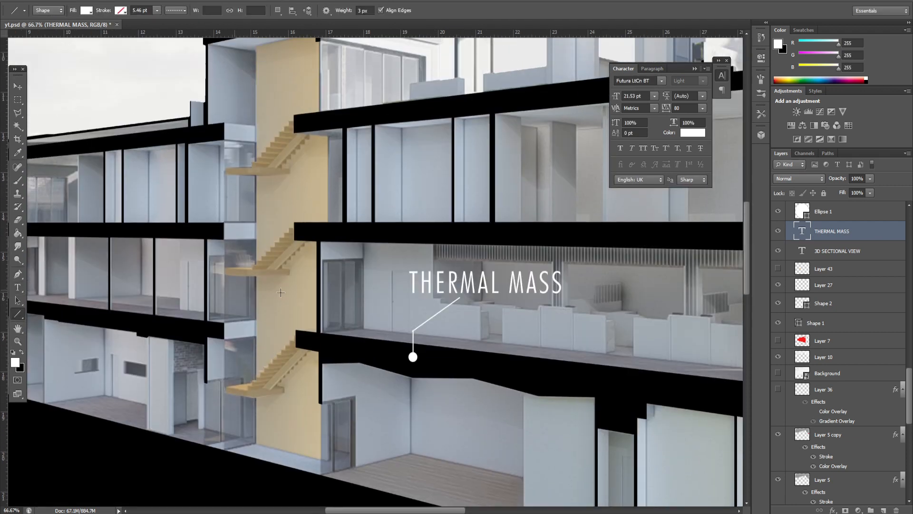
left_click(16, 367)
left_click_drag(705, 256, 700, 246)
left_click(829, 226)
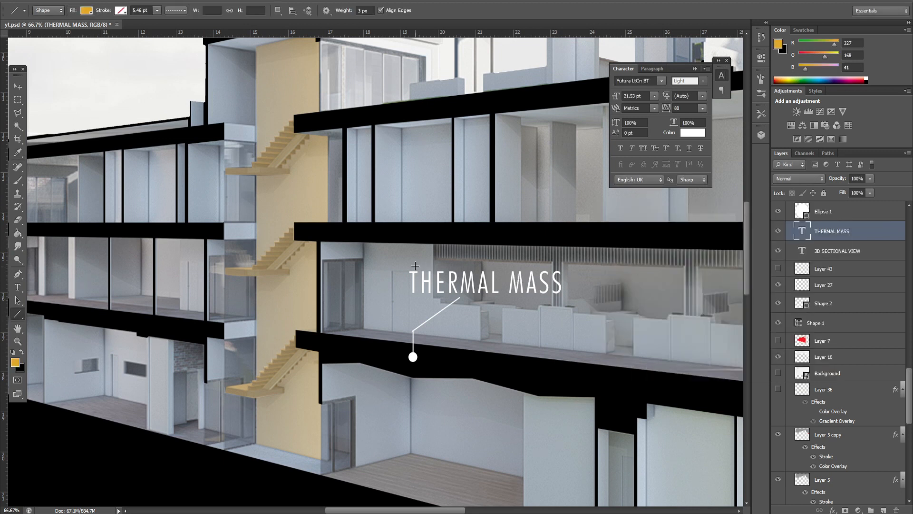
left_click_drag(413, 266, 564, 267)
left_click(854, 310)
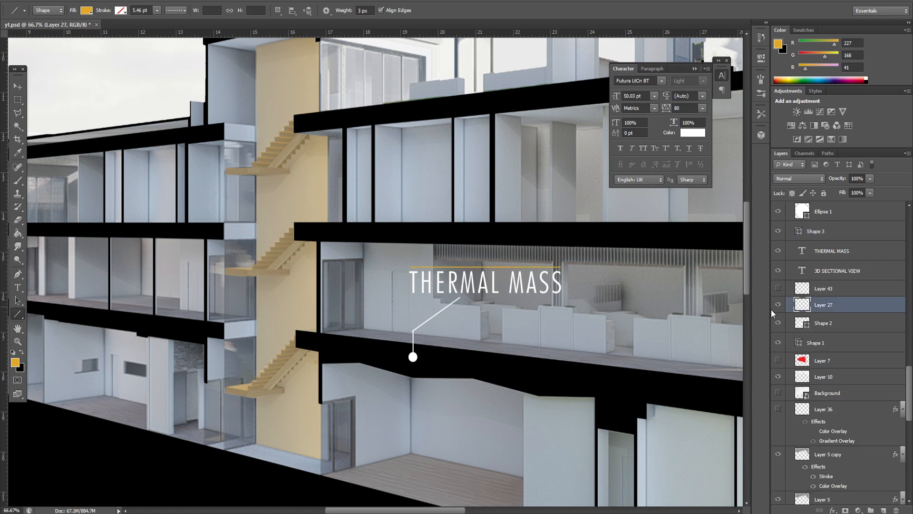
Step: Draw a second orange 3 px line under the "THERMAL MASS" label, starting from the leader line's end, and make Layer 27 active
left_click_drag(469, 298, 562, 265, "shift")
key("ctrl+minus")
key("ctrl+minus")
key("ctrl+minus")
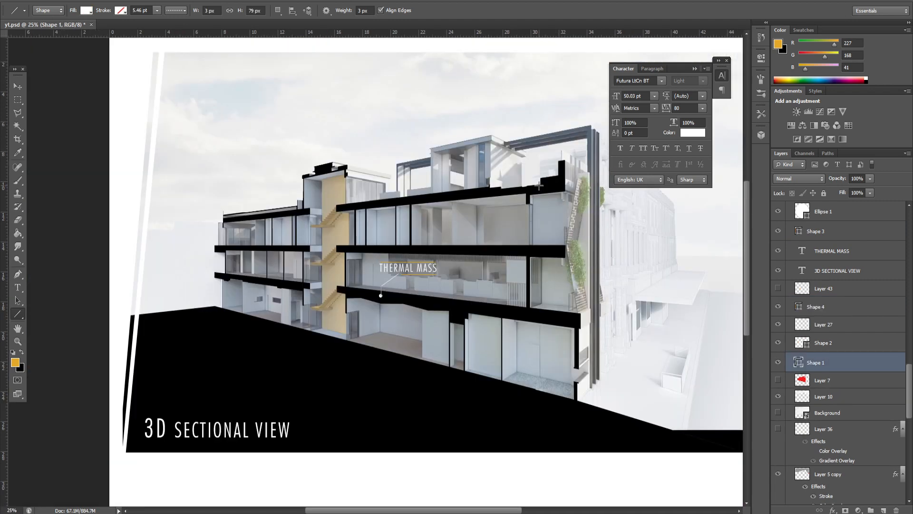
left_click(866, 329)
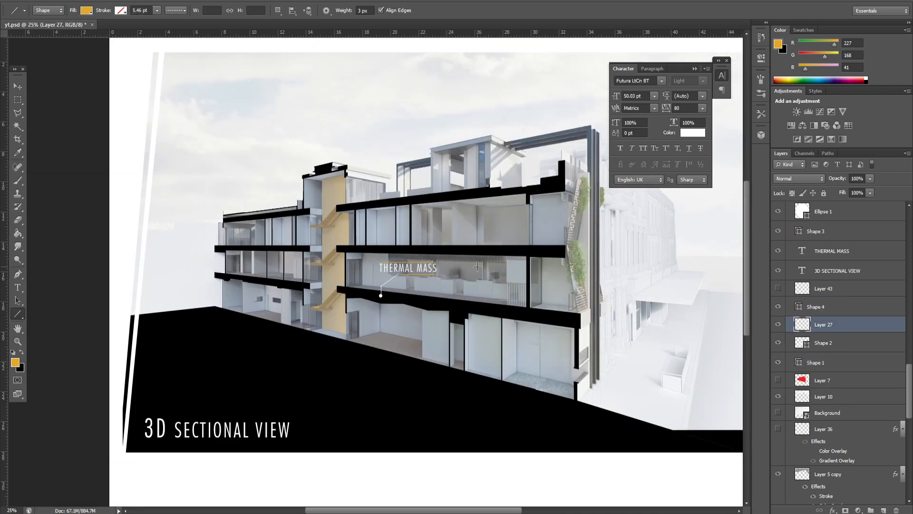
key("m")
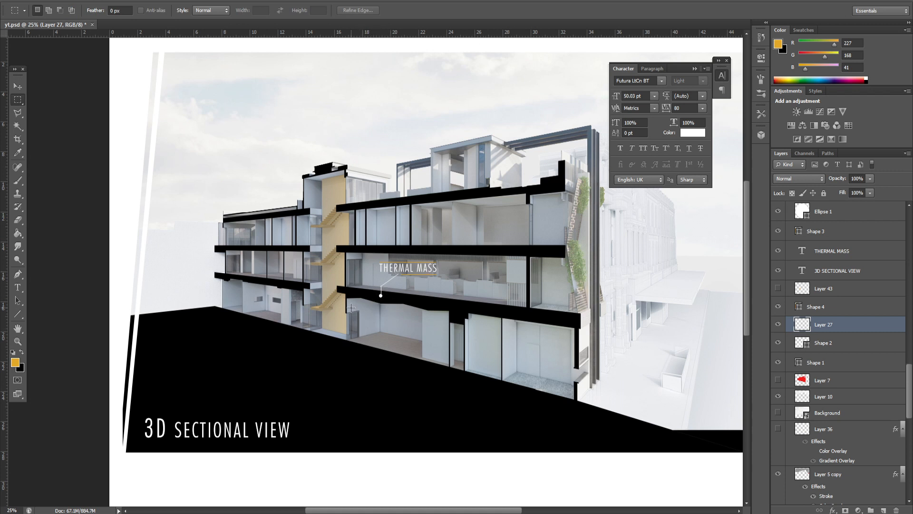
Step: Collapse the character settings and examine the layer stack and the annotated section, both up close and as a whole
left_click(836, 379)
scroll(844, 326, "up", 9)
scroll(843, 326, "down", 4)
scroll(841, 327, "up", 2)
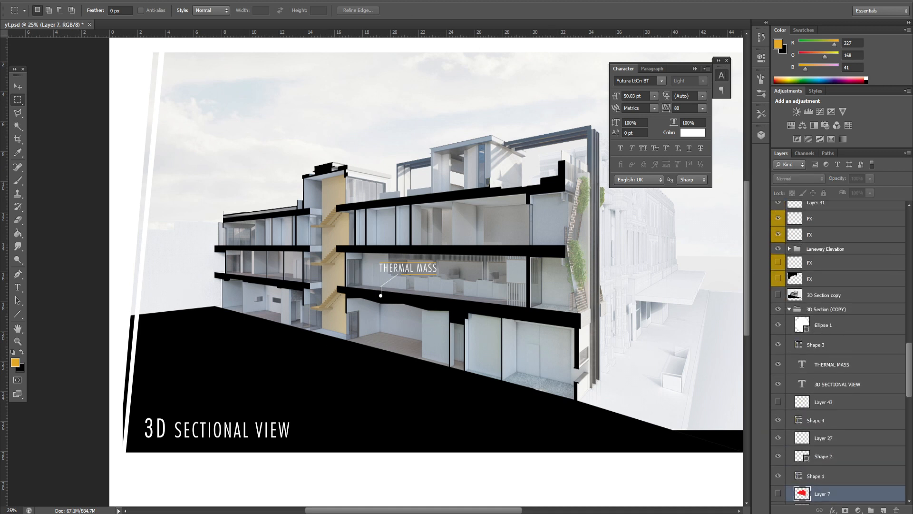
left_click(695, 69)
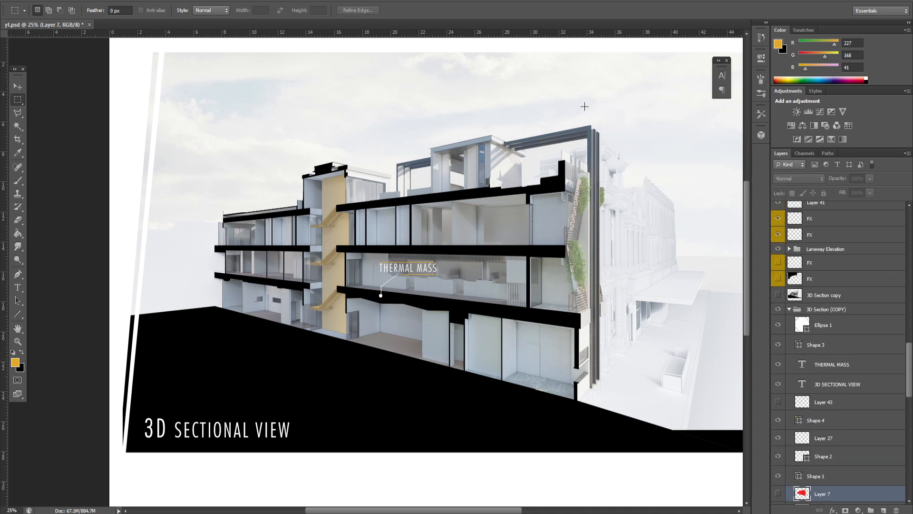
key("ctrl+plus")
scroll(513, 294, "up", 2)
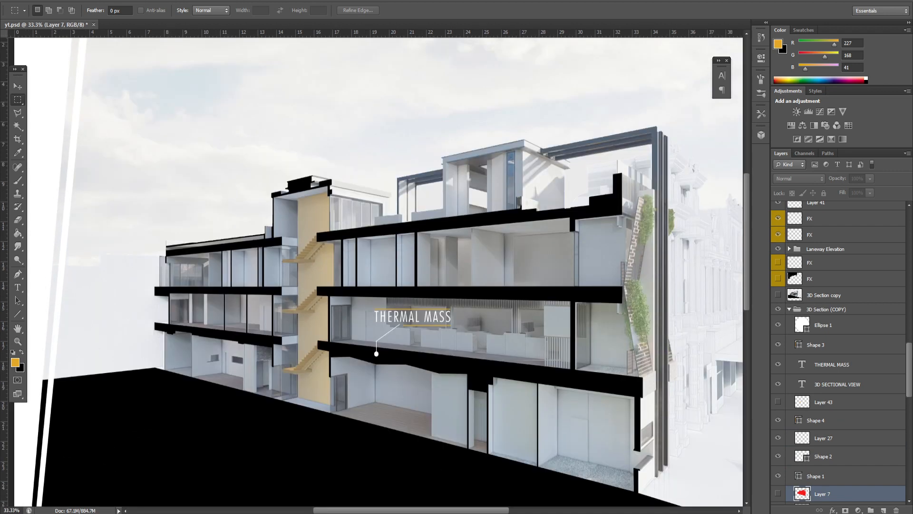
mouse_move(464, 511)
left_mouse_down()
mouse_move(485, 512)
mouse_move(475, 512)
left_mouse_up()
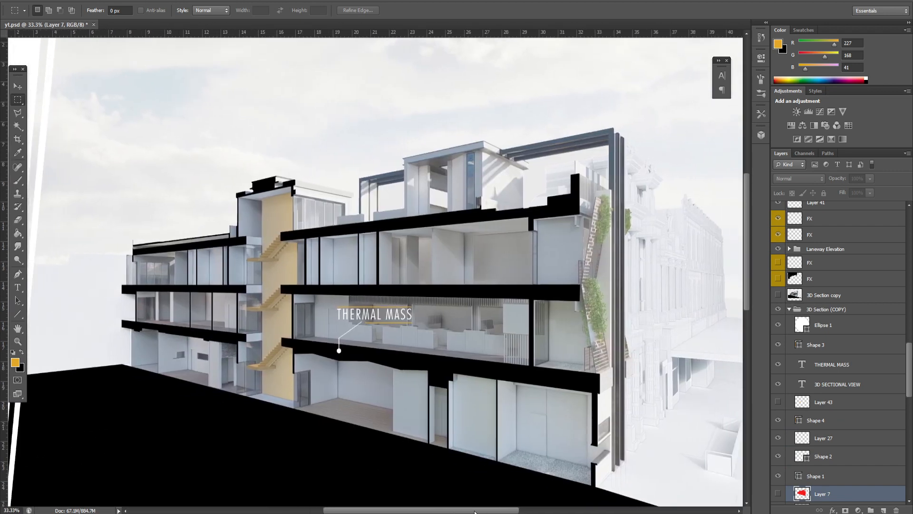
key("ctrl+minus")
scroll(625, 301, "down", 2)
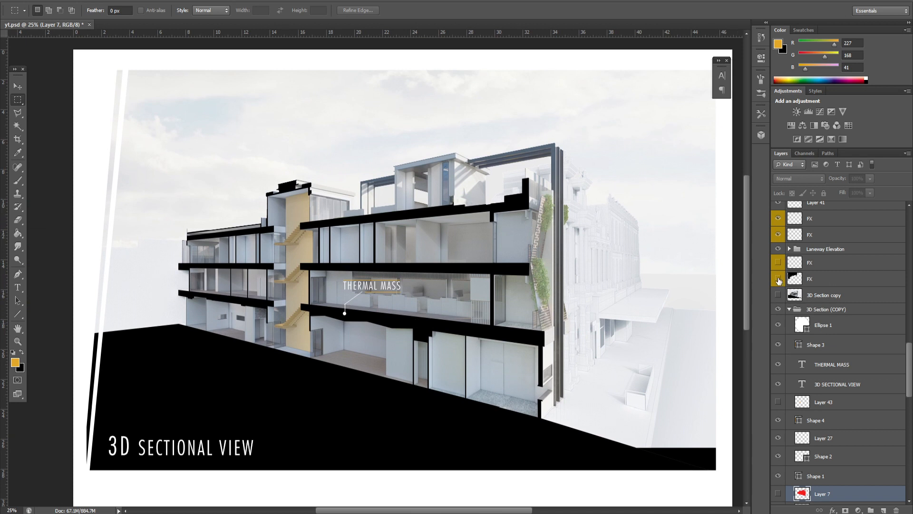
Step: Show the FX line-network layer directly above 3D Section copy and raise its opacity to 100%
left_click(778, 279)
left_click(17, 86)
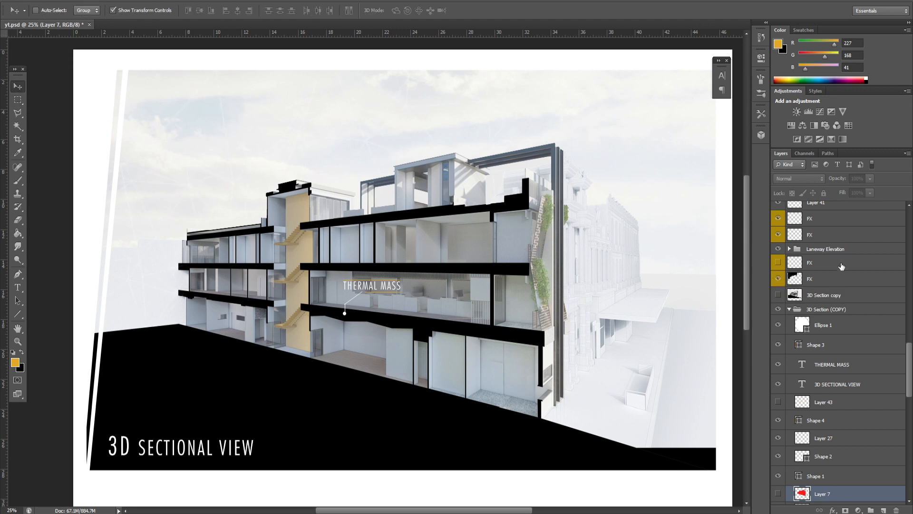
left_click(823, 279)
left_click(870, 178)
left_click_drag(870, 190, 900, 189)
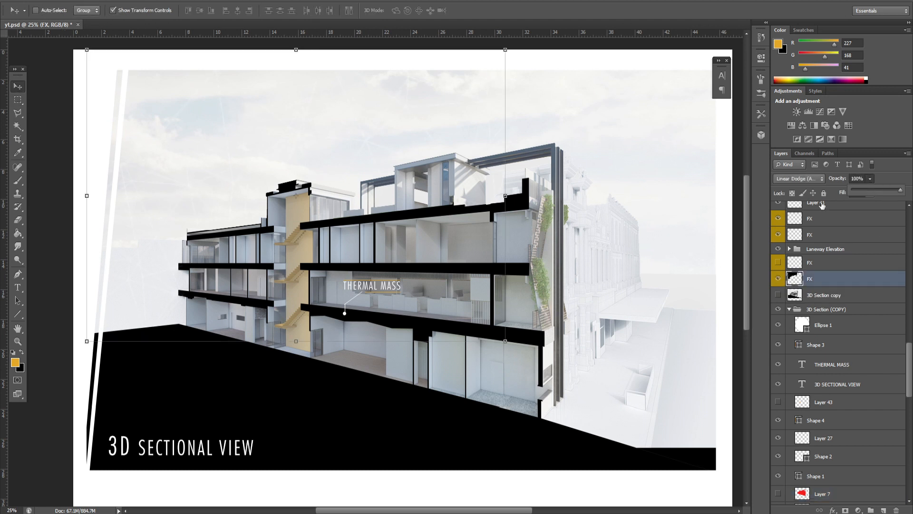
Step: Lower the line-network FX layer's opacity to 37% and show the other FX layer directly above it
left_click_drag(317, 159, 287, 138)
key("m")
left_click(871, 179)
left_click_drag(849, 190, 846, 190)
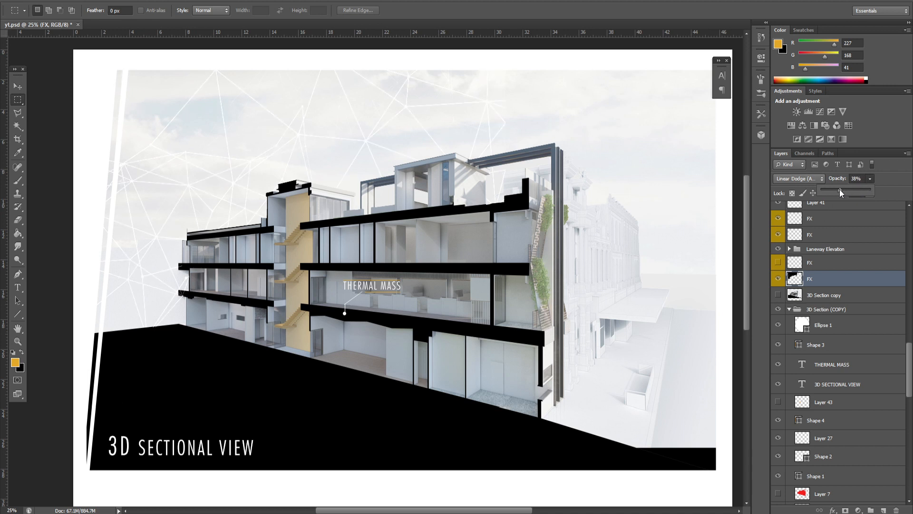
left_click(781, 264)
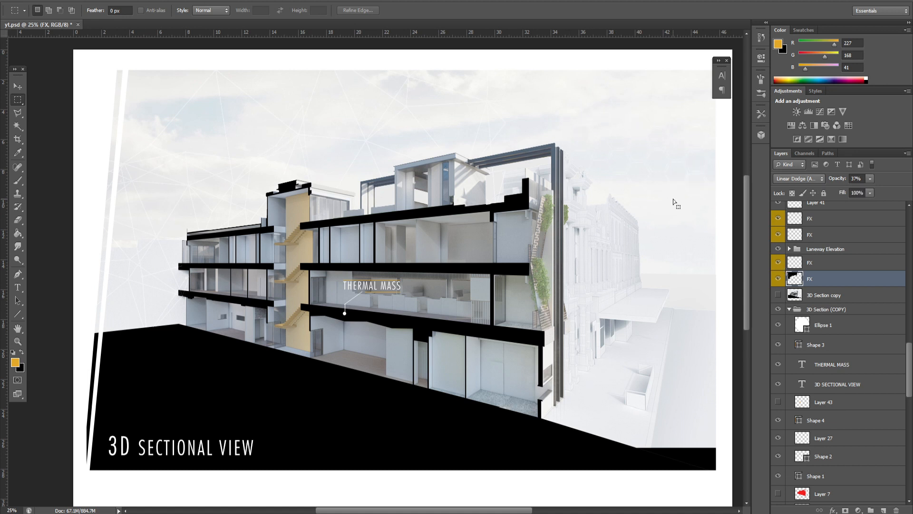
left_click(834, 345)
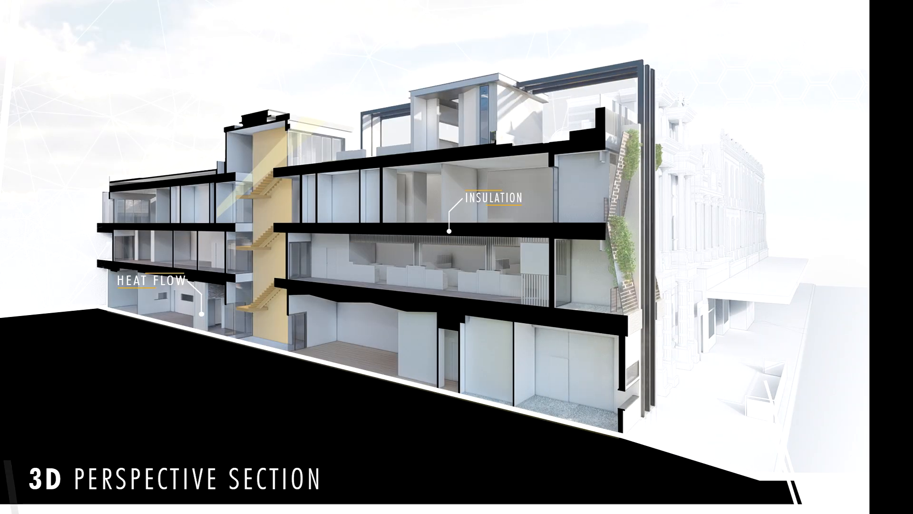